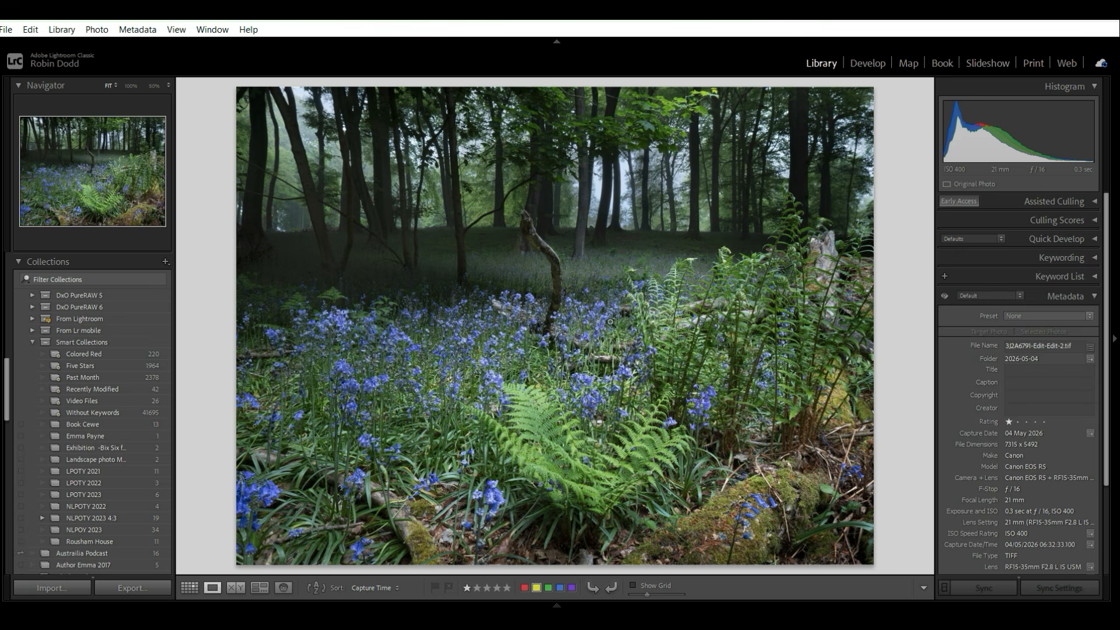
Open the bluebell woodland photo in Nik 9 Color Efex as a copy with Lightroom adjustments.
right_click(567, 404)
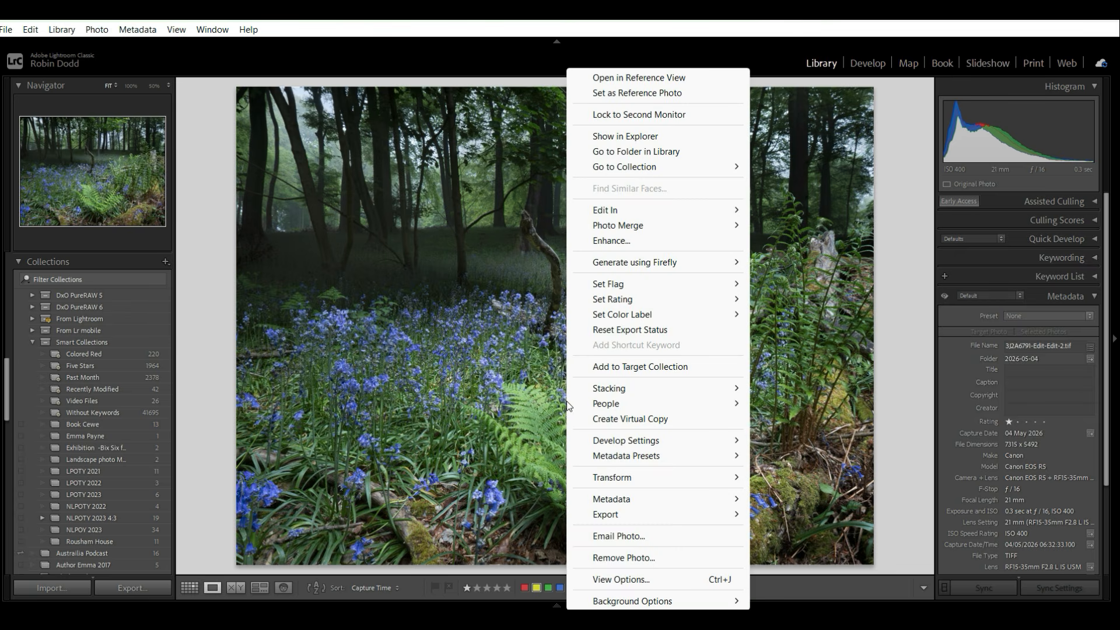
mouse_move(601, 219)
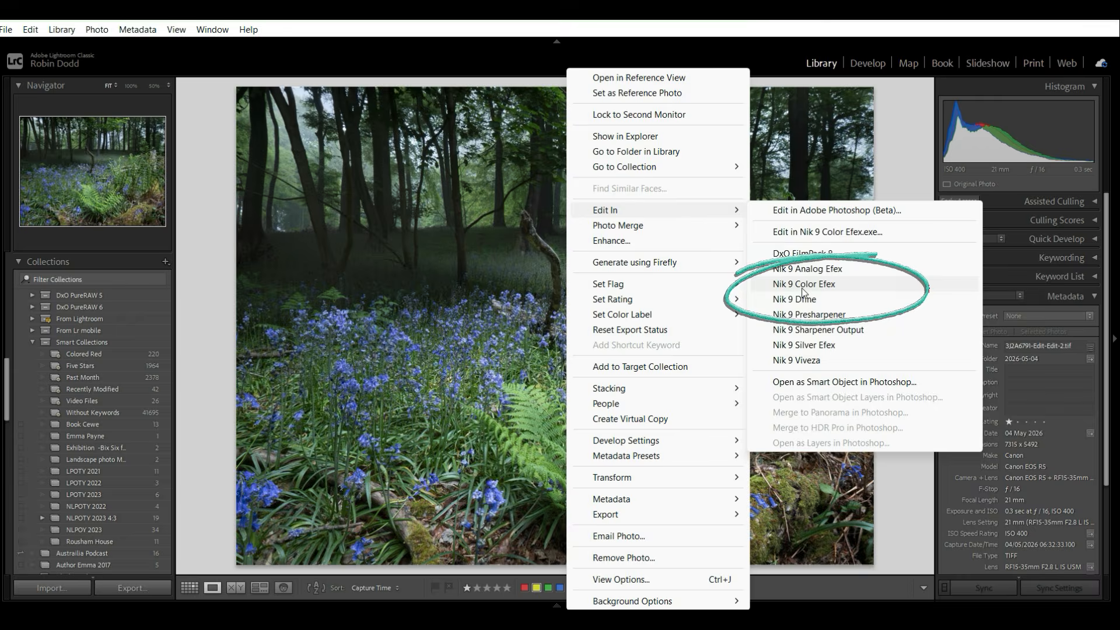
click(804, 286)
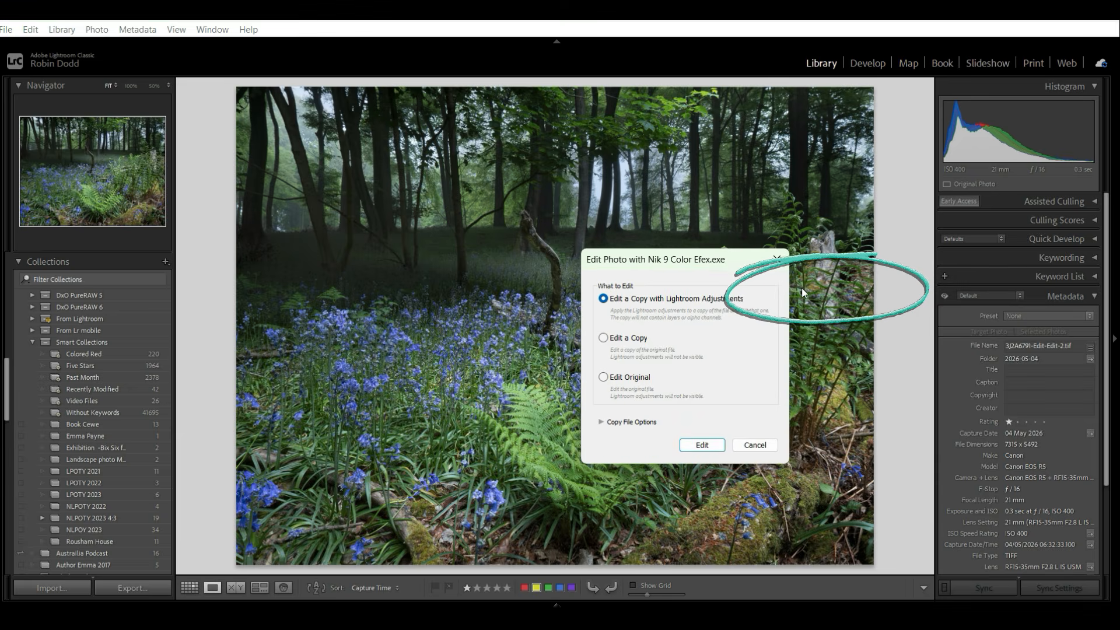
click(702, 445)
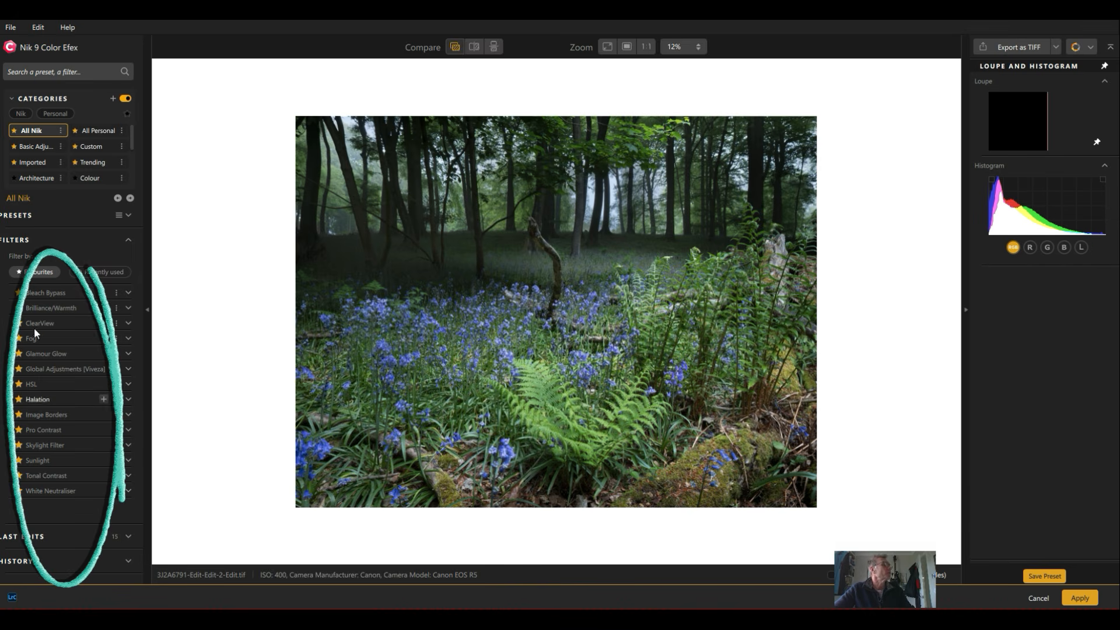
Check the full filter list, return to favourites only, and add the Pro Contrast filter.
click(43, 271)
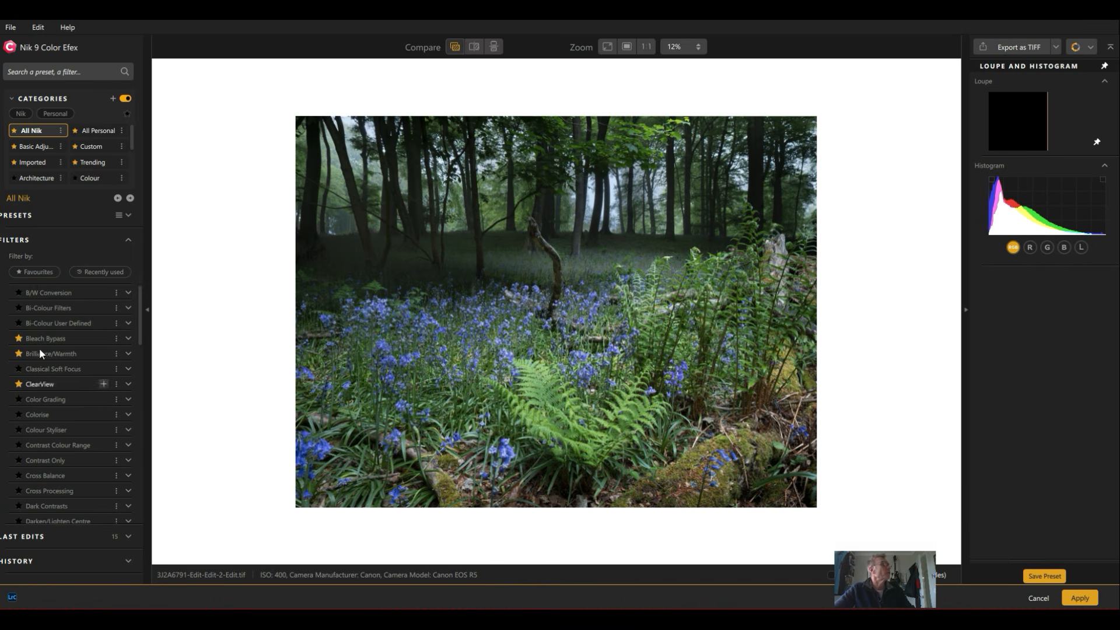
click(40, 270)
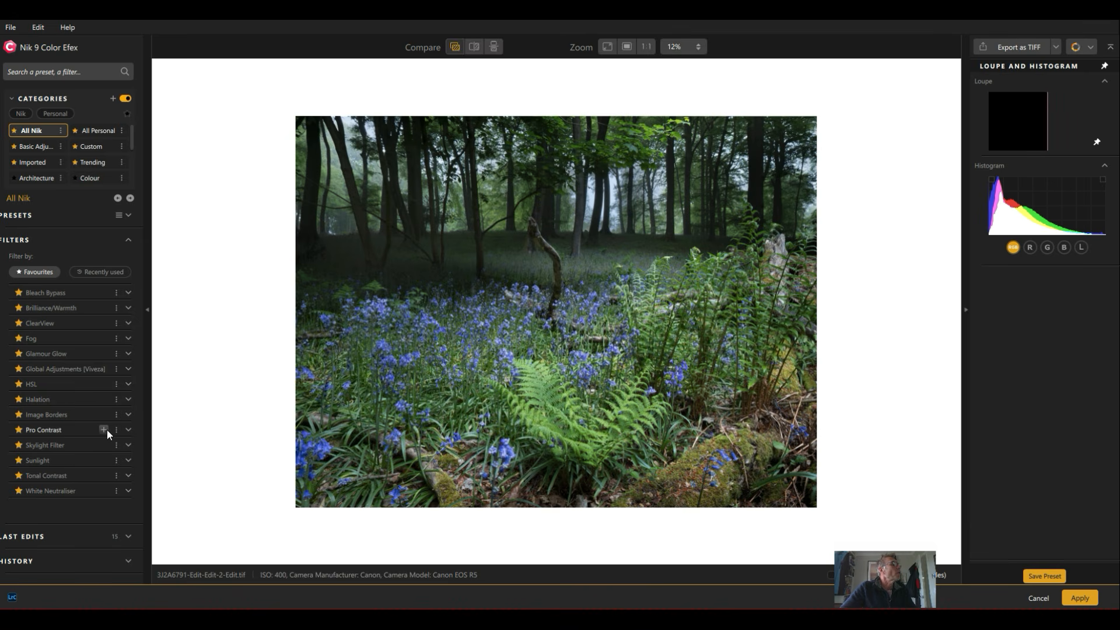
click(104, 431)
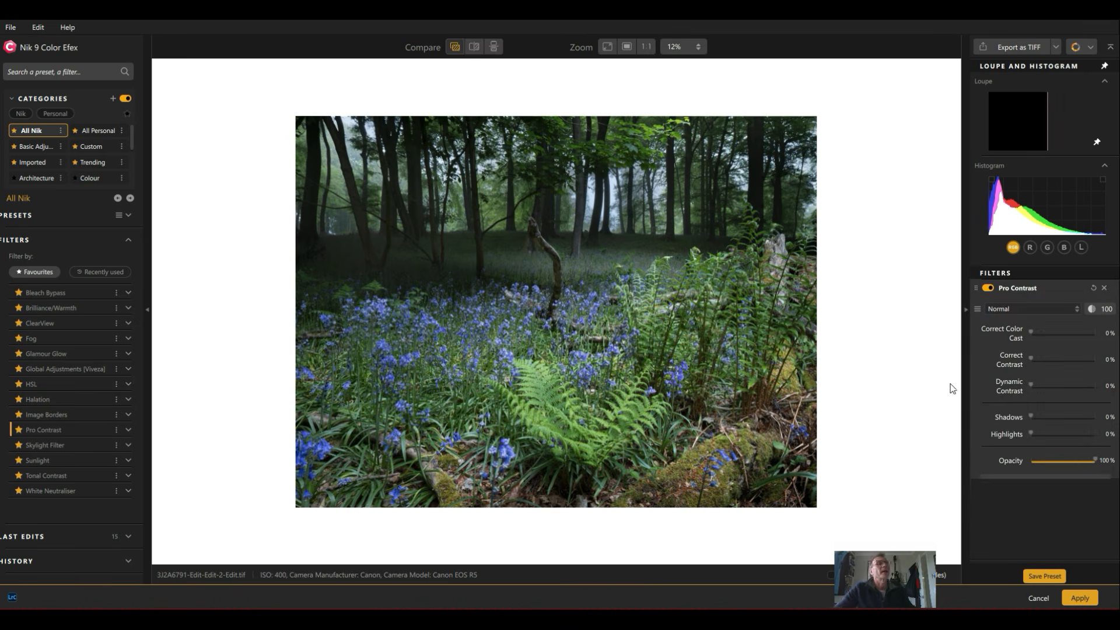
Set Pro Contrast's Correct Contrast to 34% and Dynamic Contrast to 31%.
click(1032, 357)
drag(1067, 361, 1030, 360)
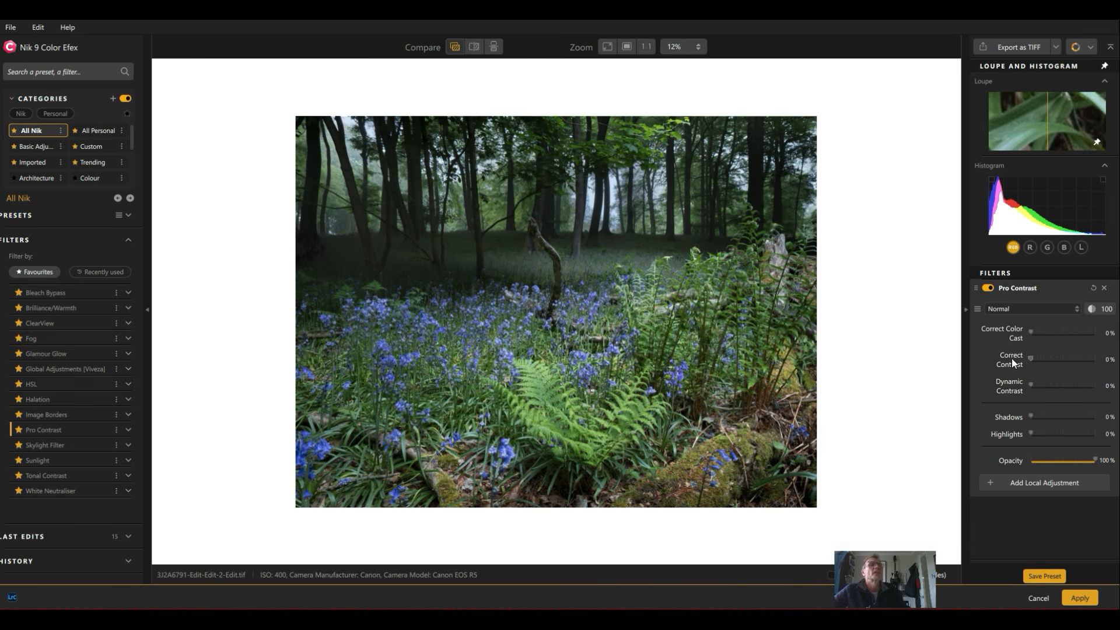
drag(1033, 360, 1053, 361)
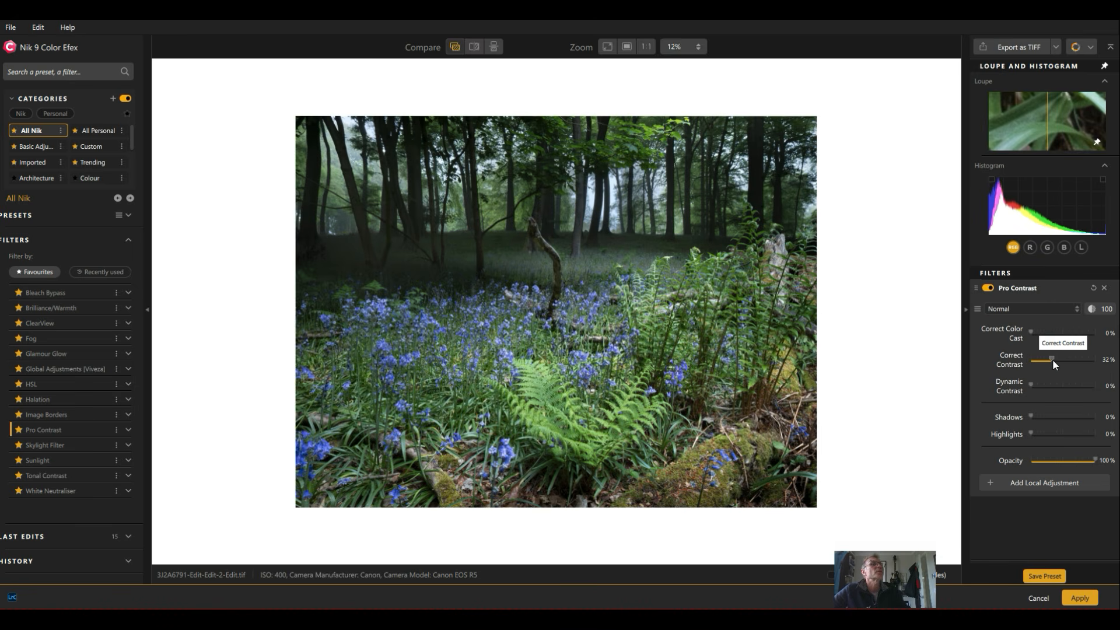
mouse_move(1059, 367)
mouse_down()
mouse_move(1034, 362)
mouse_move(1055, 365)
mouse_up()
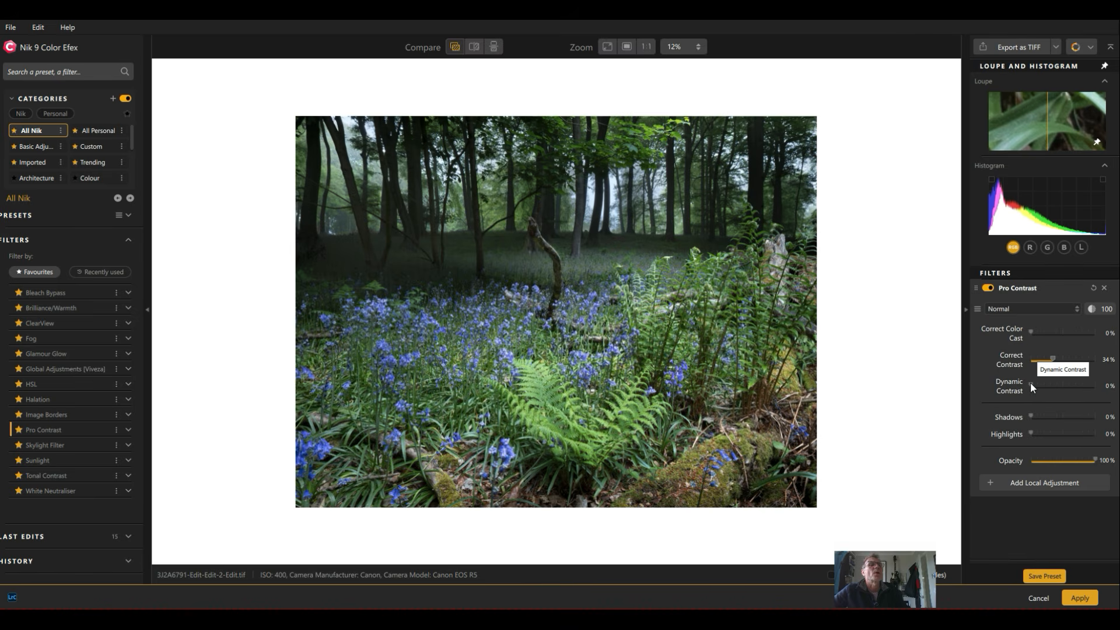
drag(1042, 383, 1054, 381)
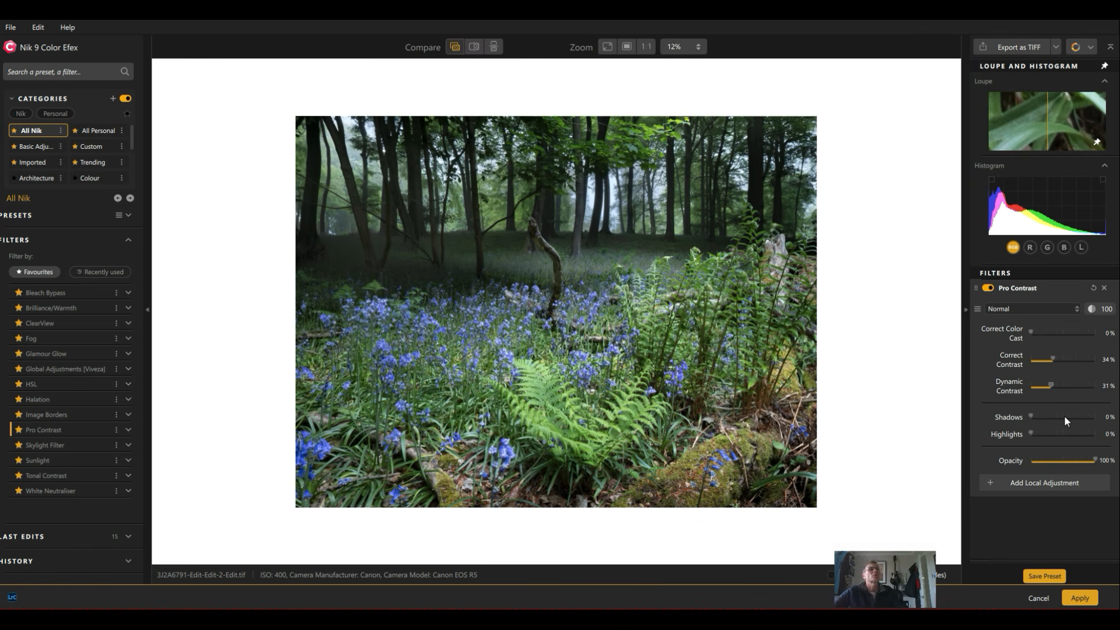
Toggle the Pro Contrast effect off and on to compare the photo with and without it.
click(988, 287)
click(988, 287)
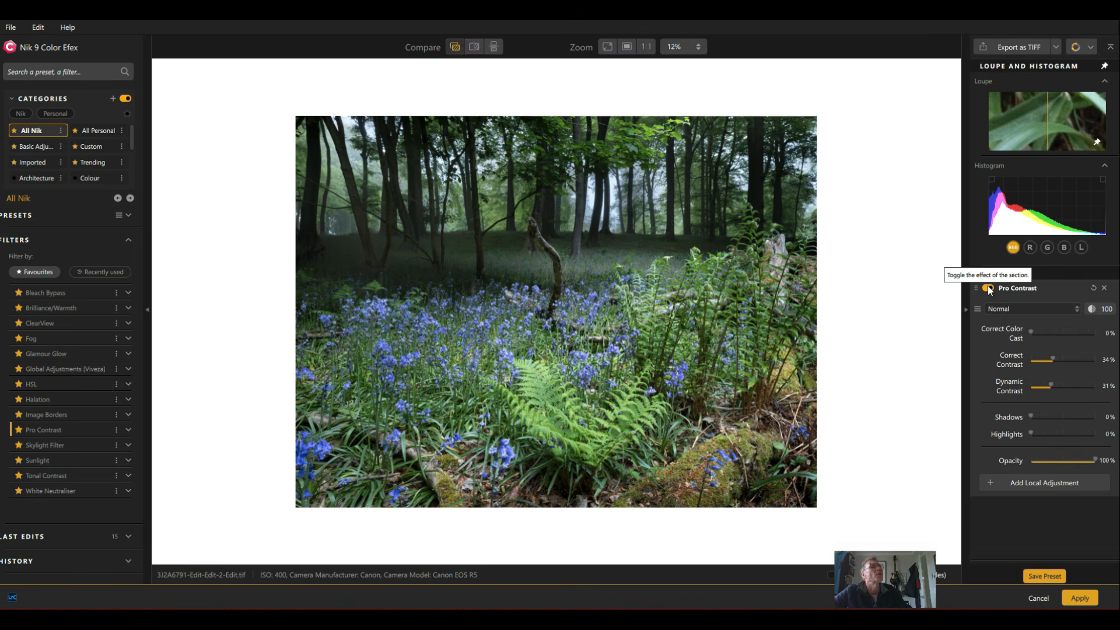
click(988, 287)
click(988, 287)
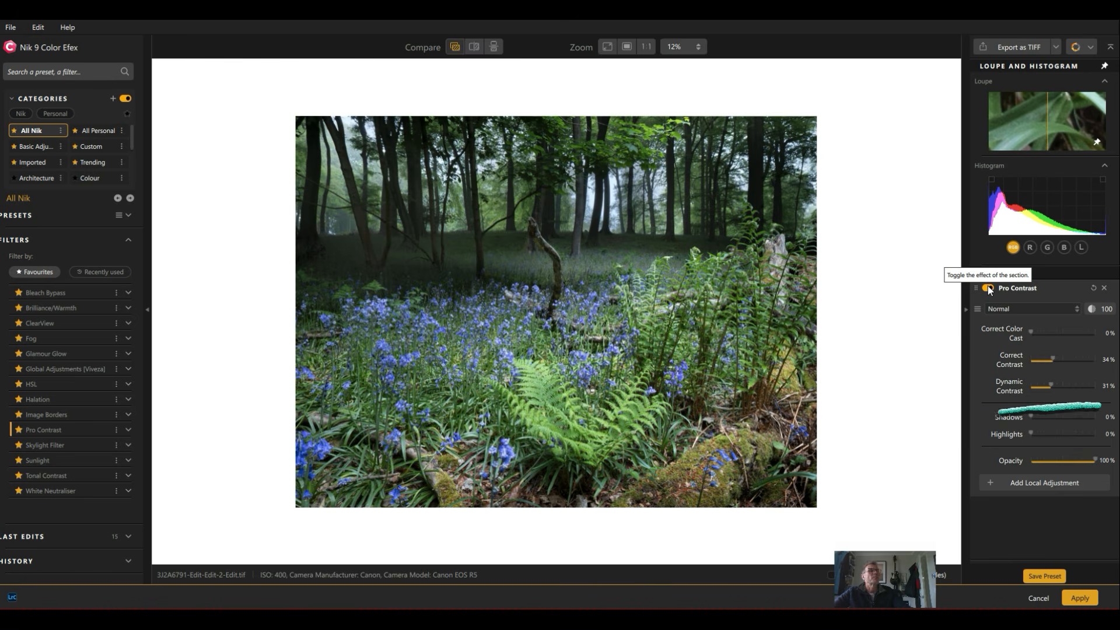
Add a slanted Control Line to Pro Contrast, from the far edge of the bluebells up into the trees.
click(1043, 483)
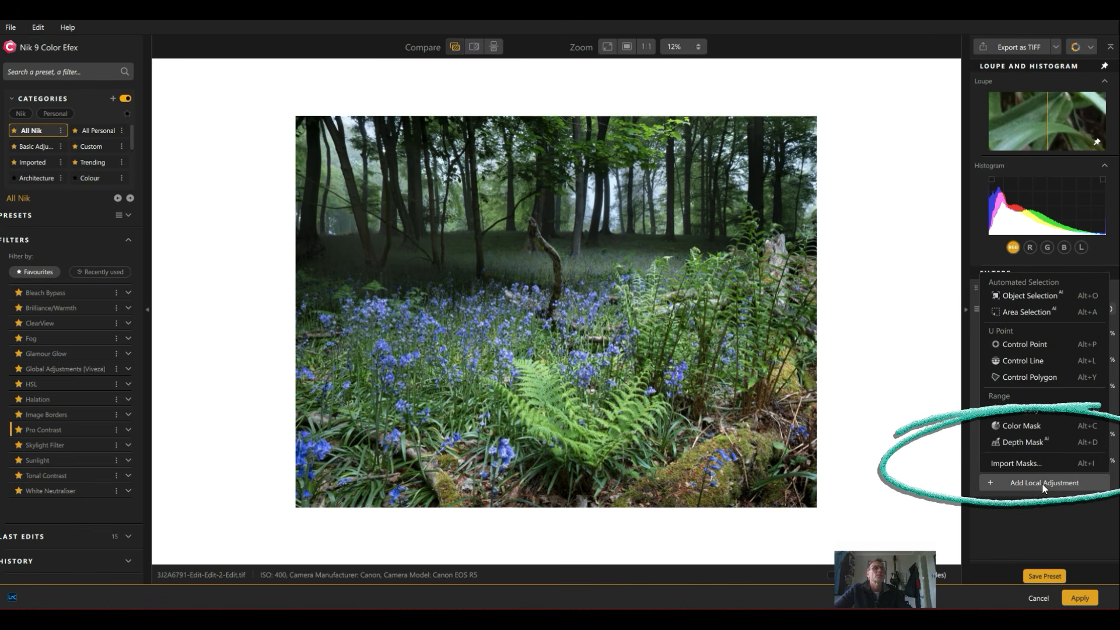
click(1020, 362)
drag(519, 340, 498, 220)
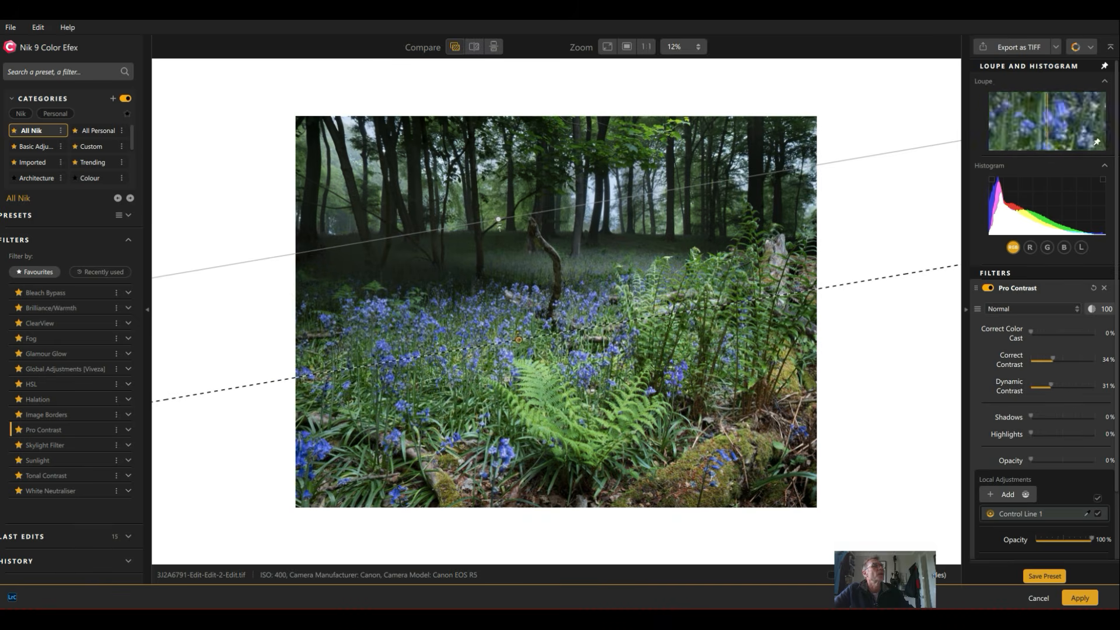
drag(518, 340, 513, 294)
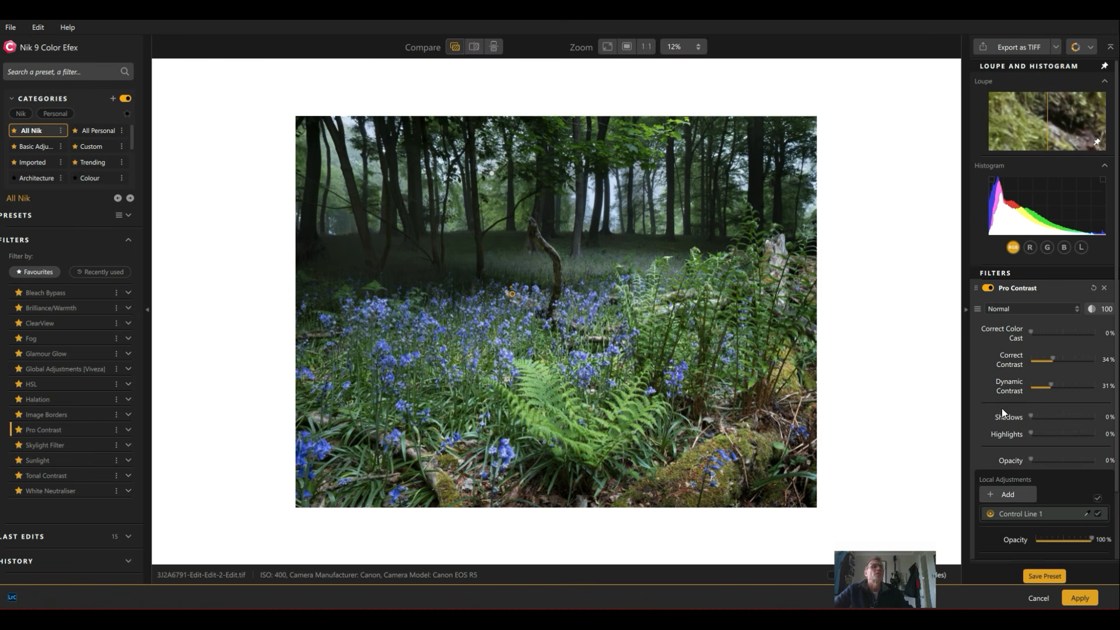
Delete the control line from the Pro Contrast filter's local adjustments.
click(1010, 499)
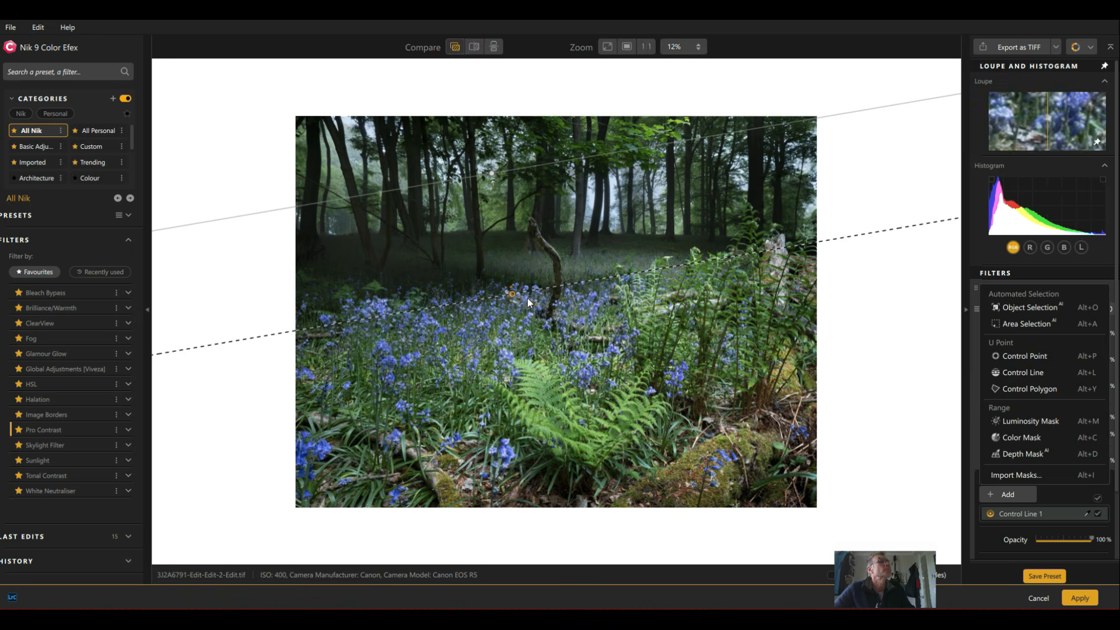
click(513, 293)
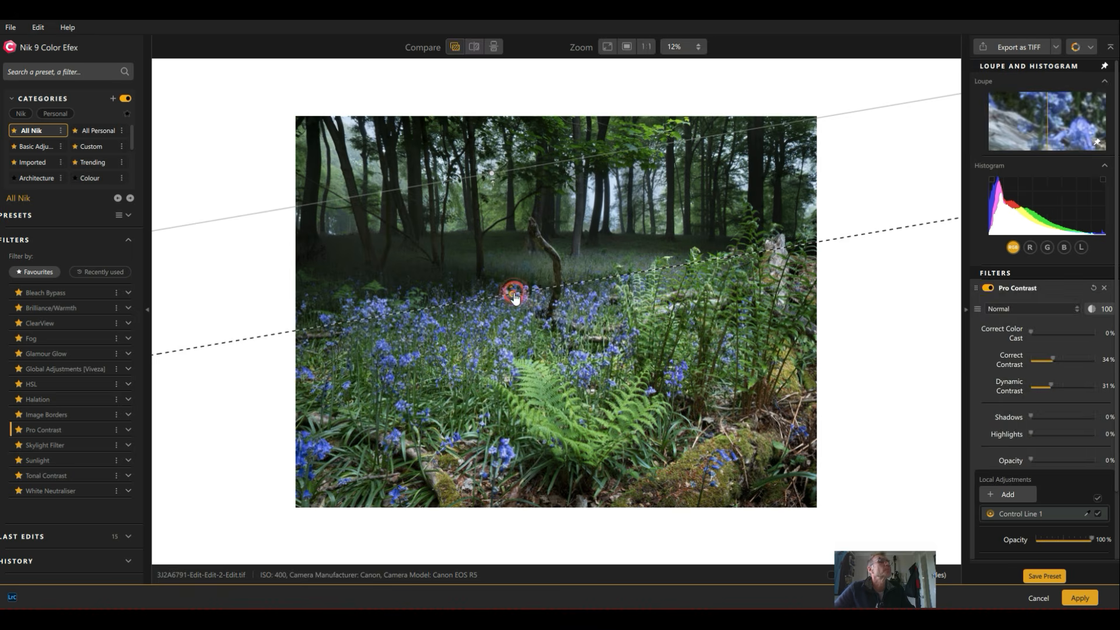
key(Delete)
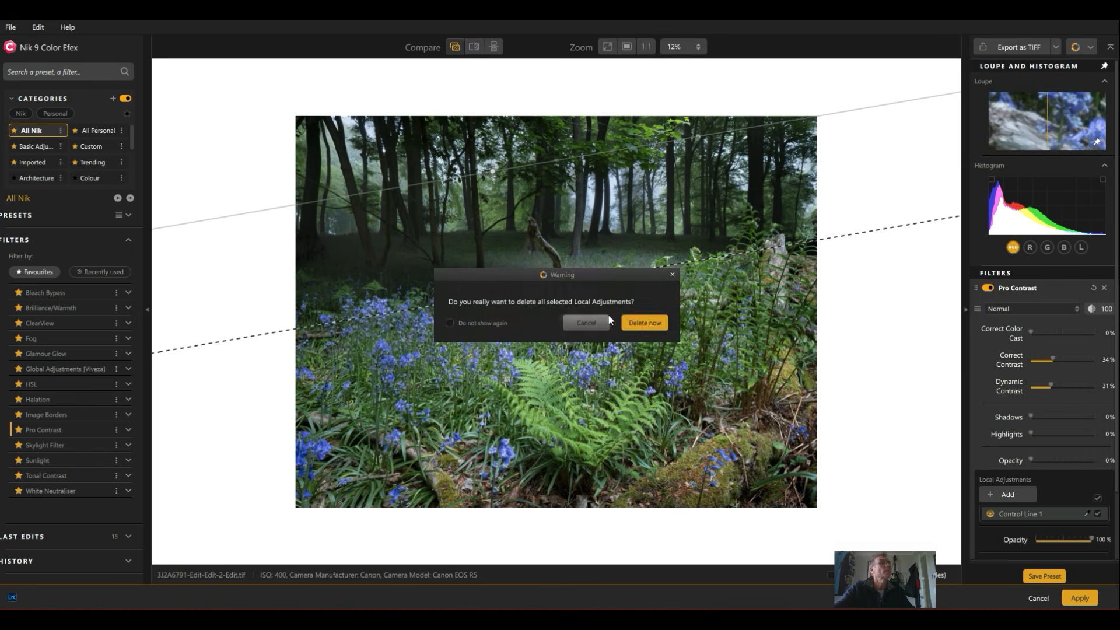
click(643, 323)
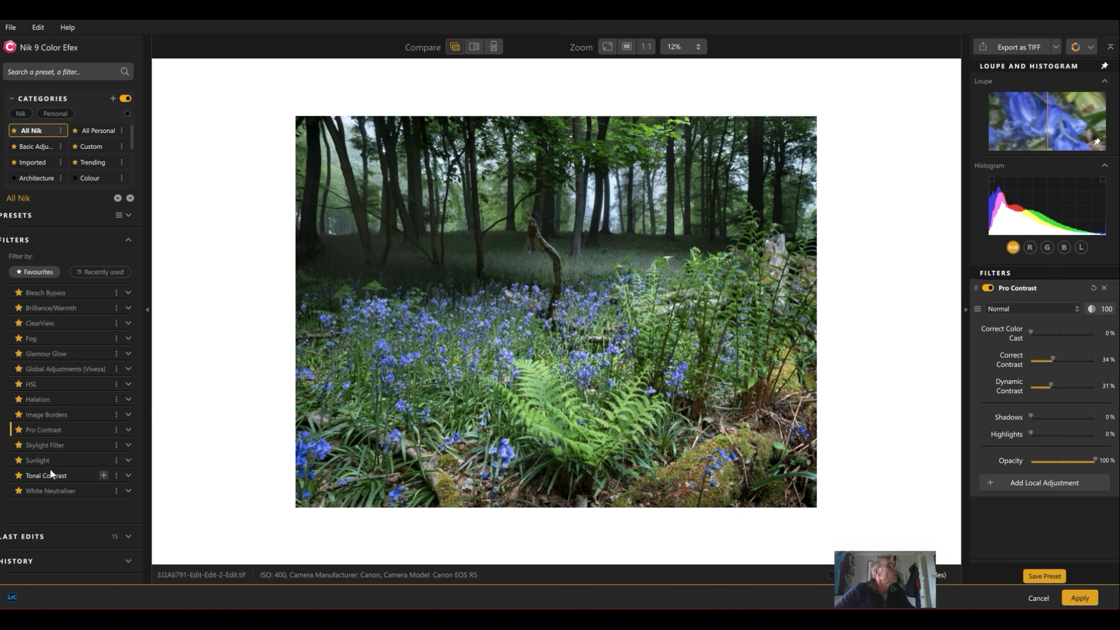
Add the Tonal Contrast filter and set Highlights to 8%, Midtones to 16% and Shadows to 10%.
click(104, 475)
scroll(1038, 501, down, 2)
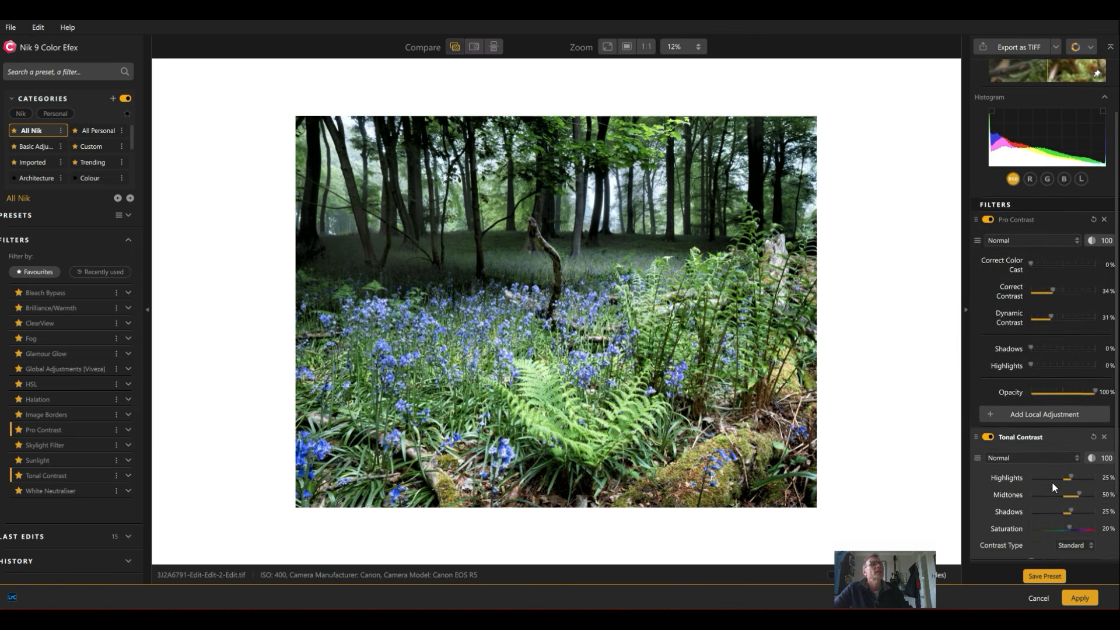
scroll(1052, 481, down, 2)
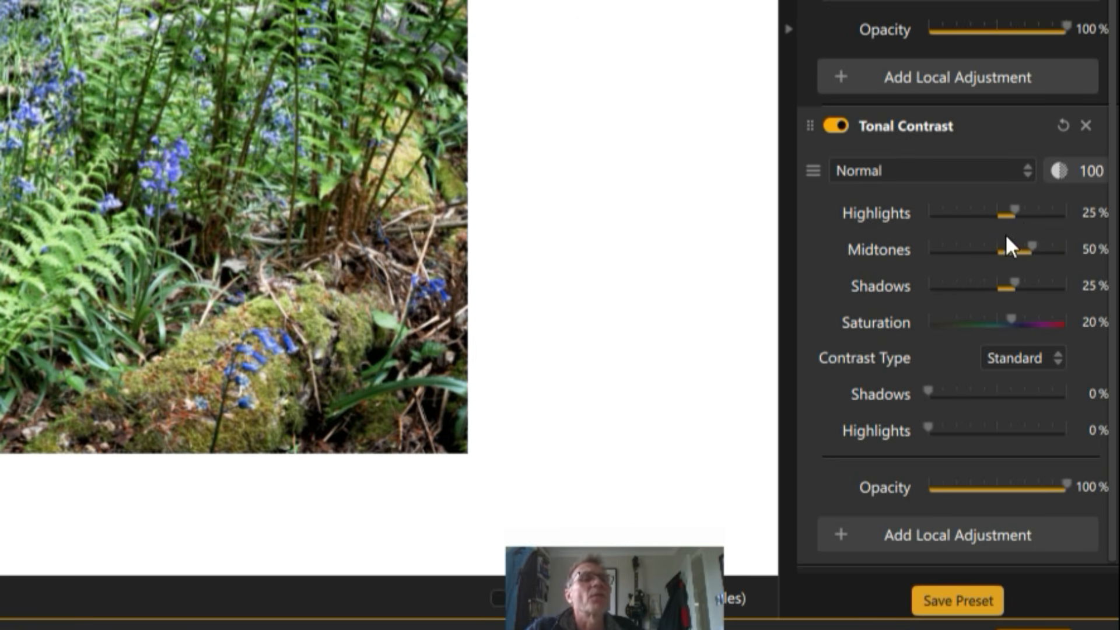
drag(1017, 211, 1008, 208)
drag(1033, 246, 1007, 282)
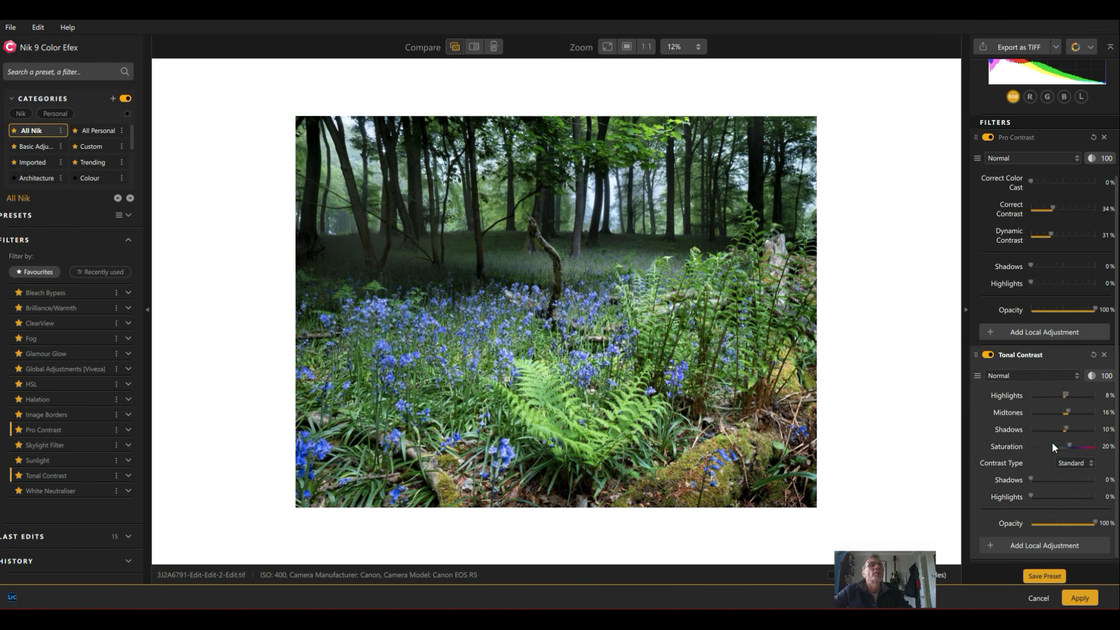
Add a Tonal Contrast control point on the foreground fern and display its selection as a B&W mask.
click(1039, 544)
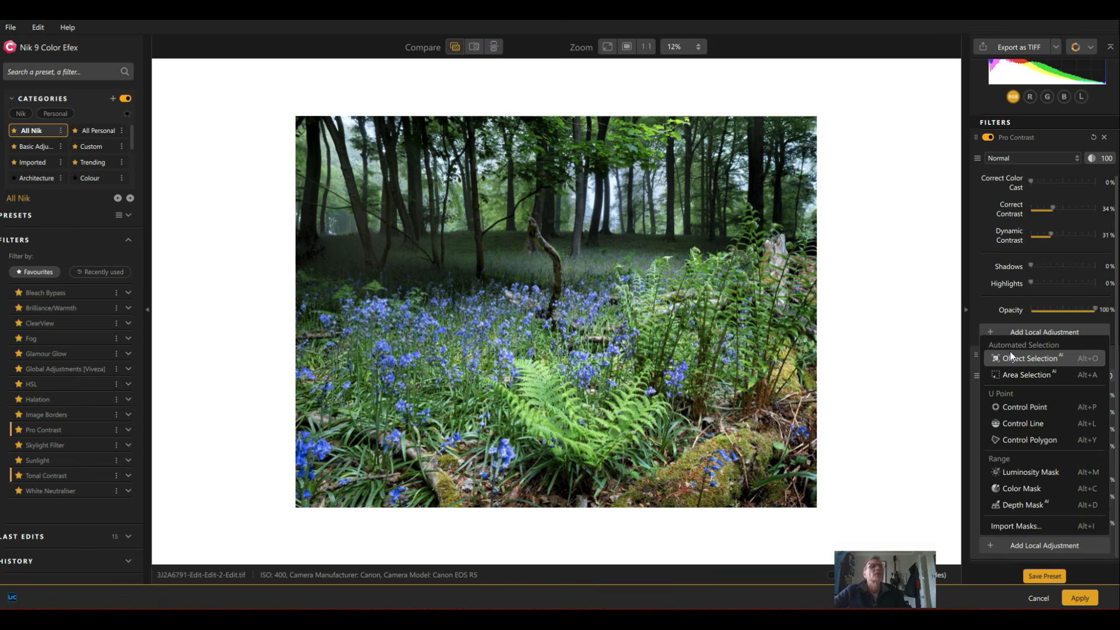
click(1015, 408)
click(574, 425)
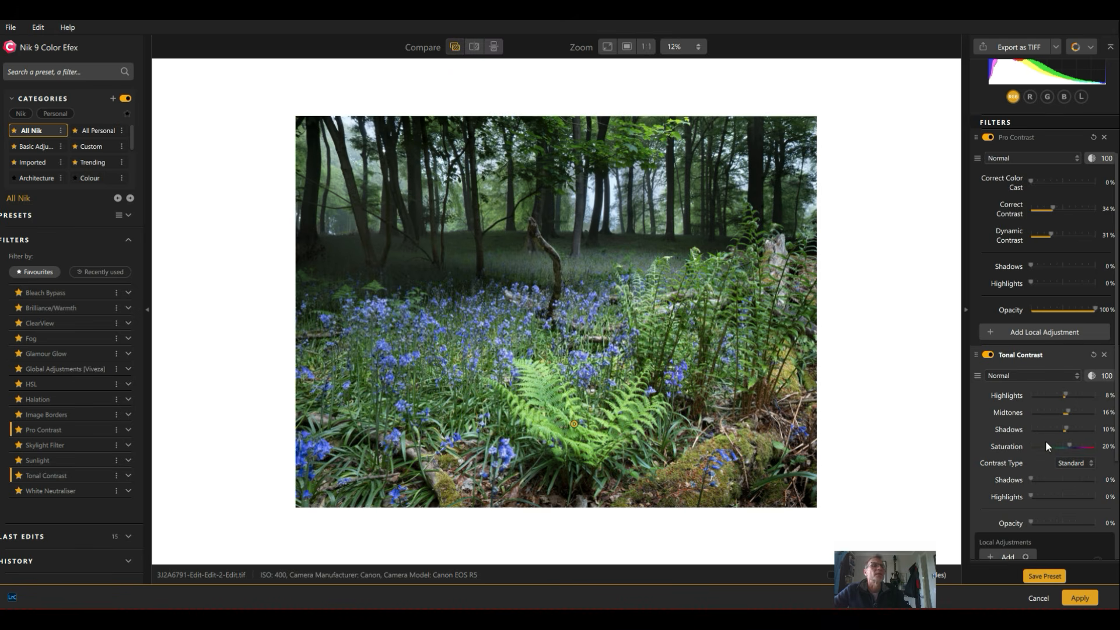
scroll(1116, 403, down, 3)
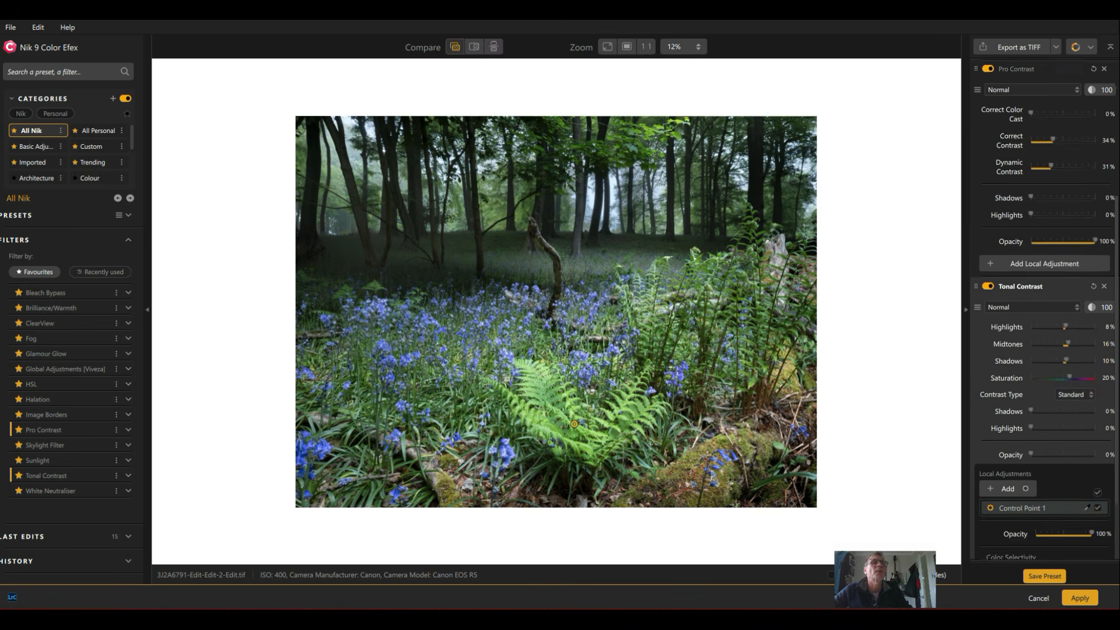
click(991, 545)
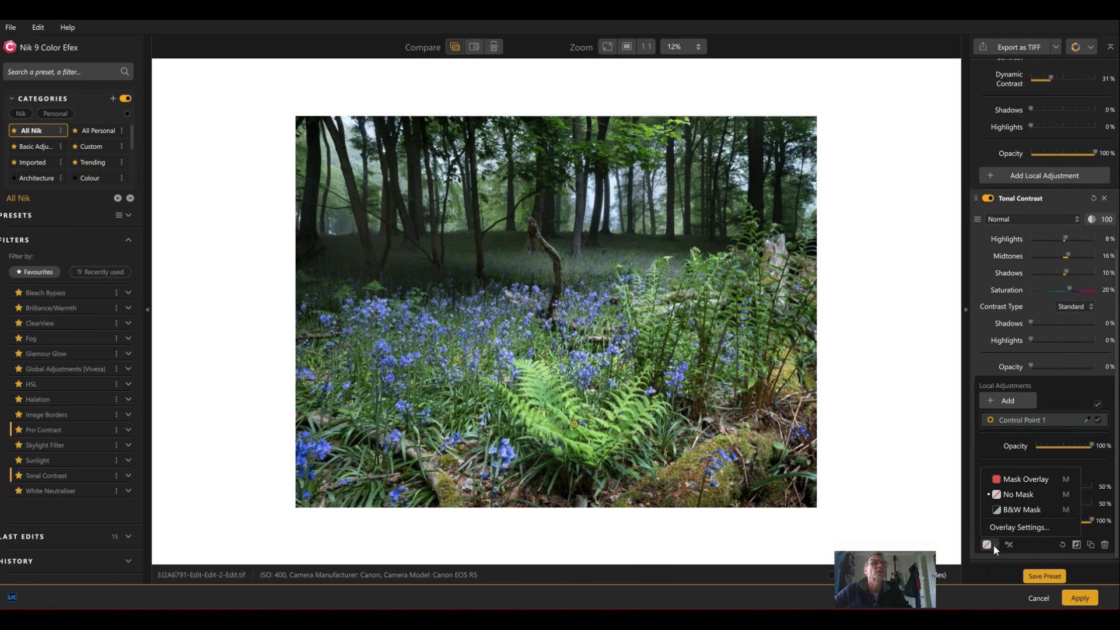
click(1003, 510)
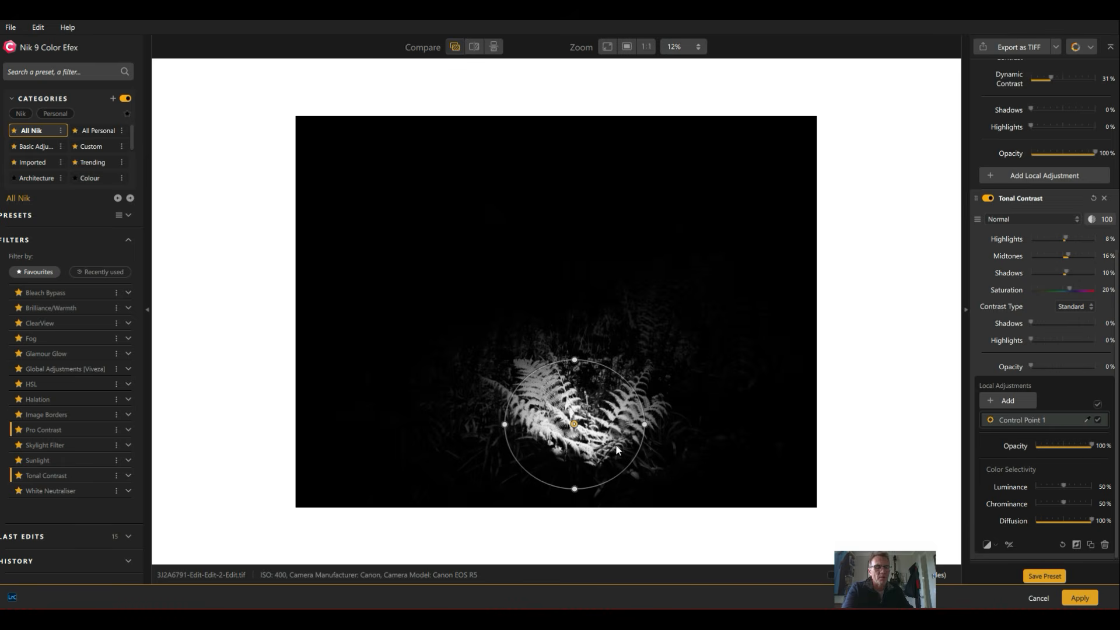
Duplicate the control point across the fern until there are four points, and set the mask display to No Mask.
alt+drag(576, 426, 601, 412)
alt+click(598, 430)
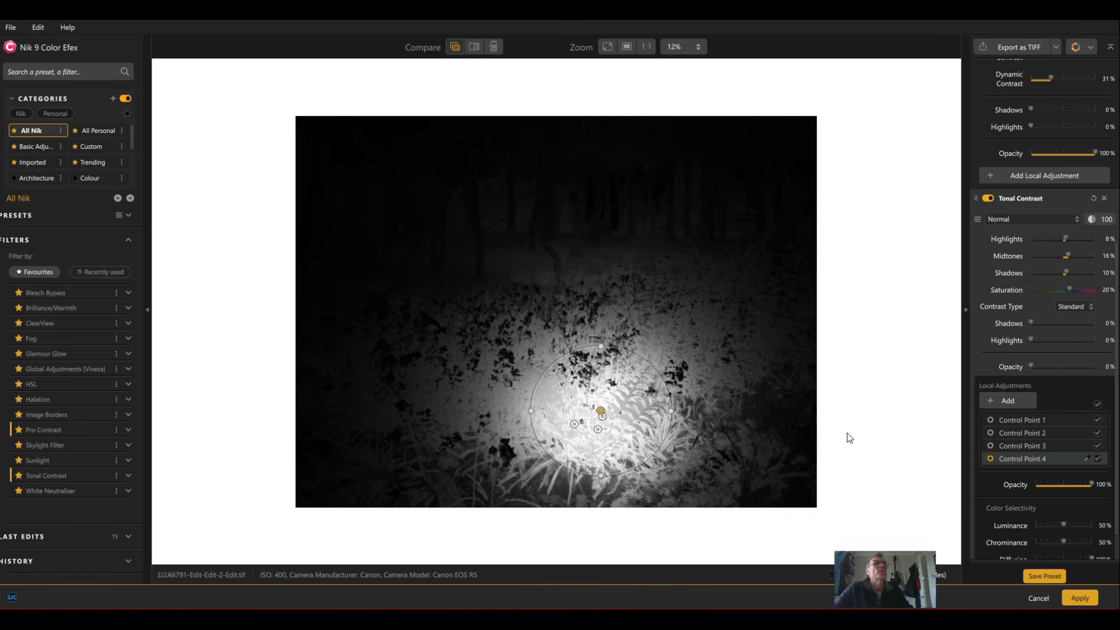
scroll(1006, 461, down, 1)
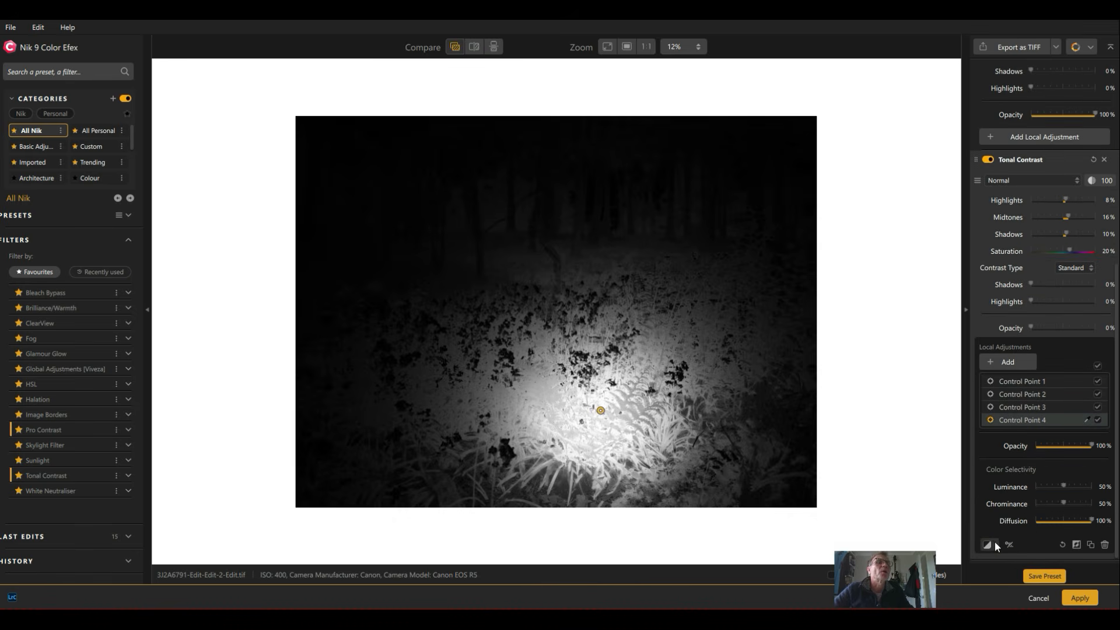
click(995, 544)
click(996, 497)
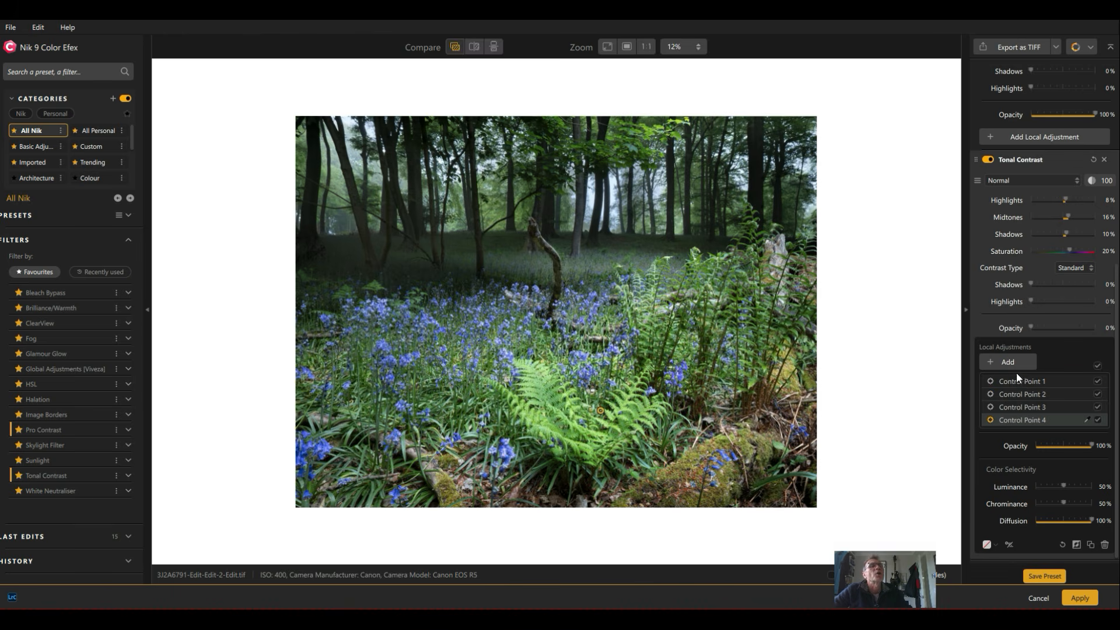
Toggle the Tonal Contrast effect off and on to compare its result on the fern up close.
click(987, 161)
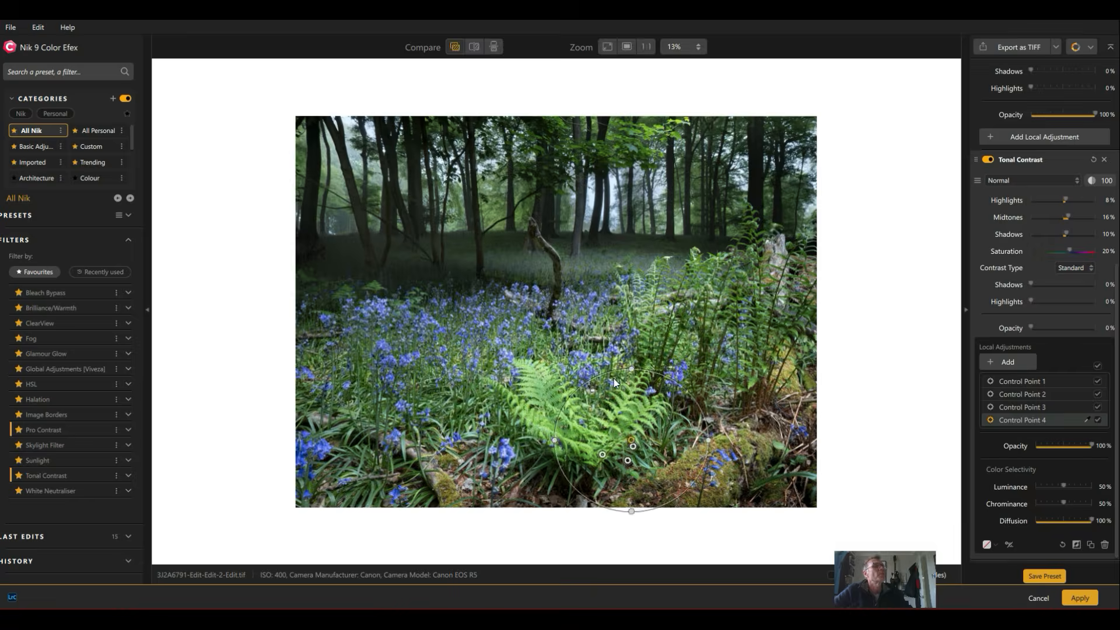
scroll(614, 379, up, 2)
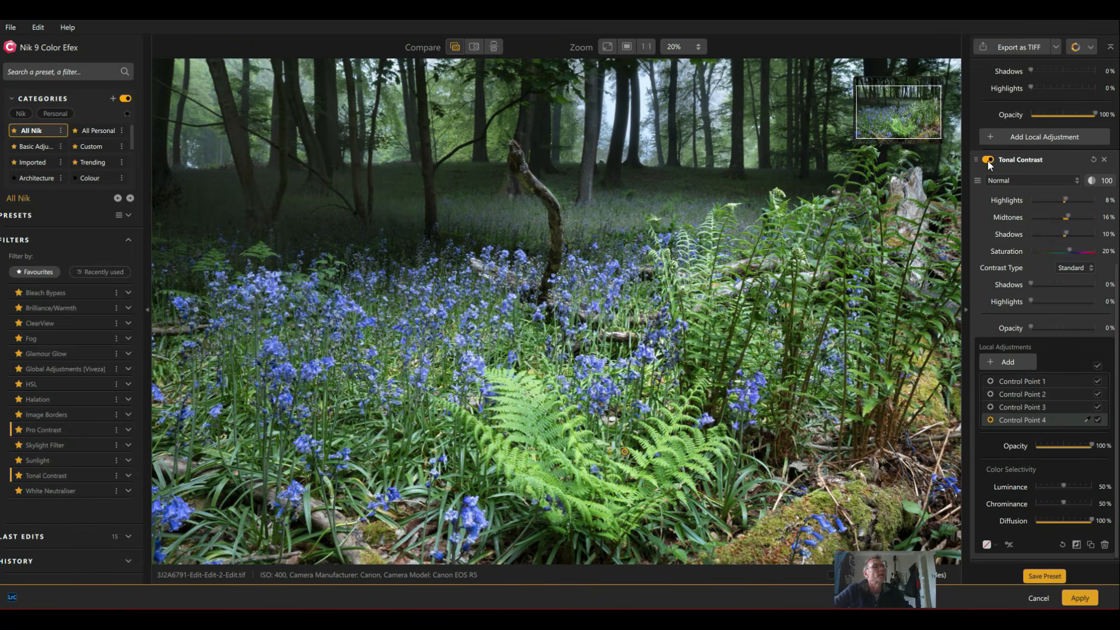
click(989, 160)
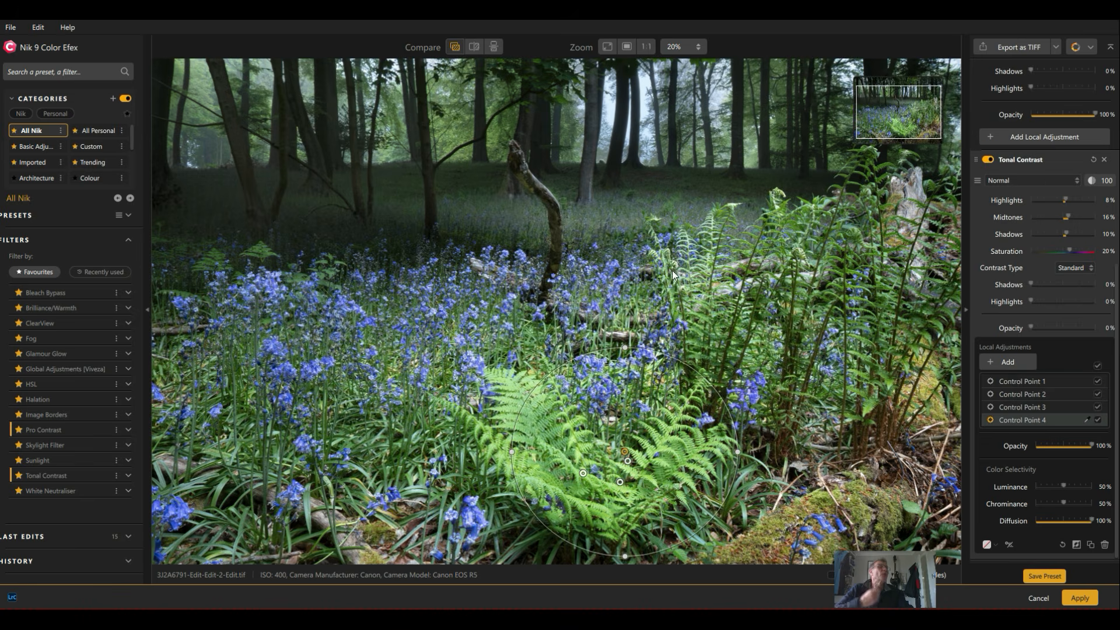
scroll(619, 302, down, 5)
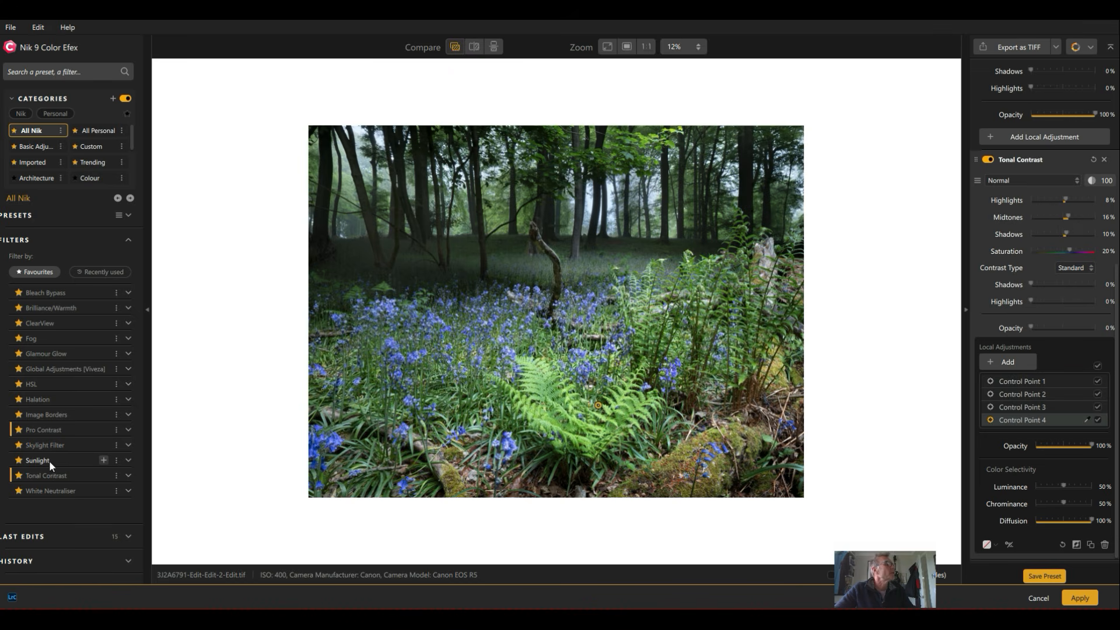
Add the Sunlight filter and toggle its effect off and on to compare the image.
click(104, 460)
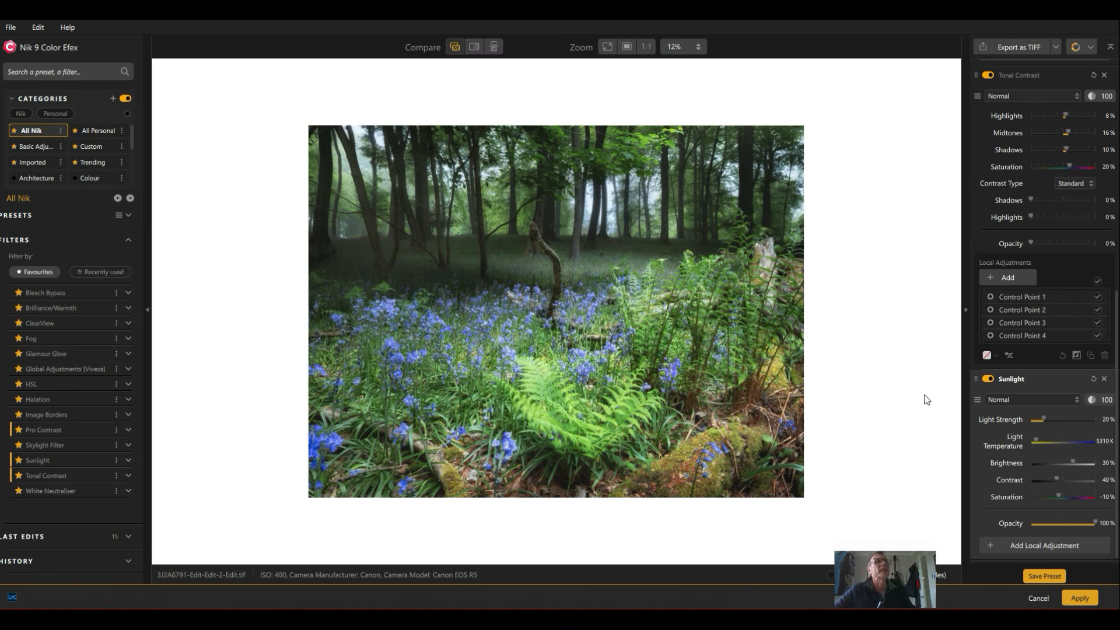
click(989, 381)
click(990, 380)
click(990, 380)
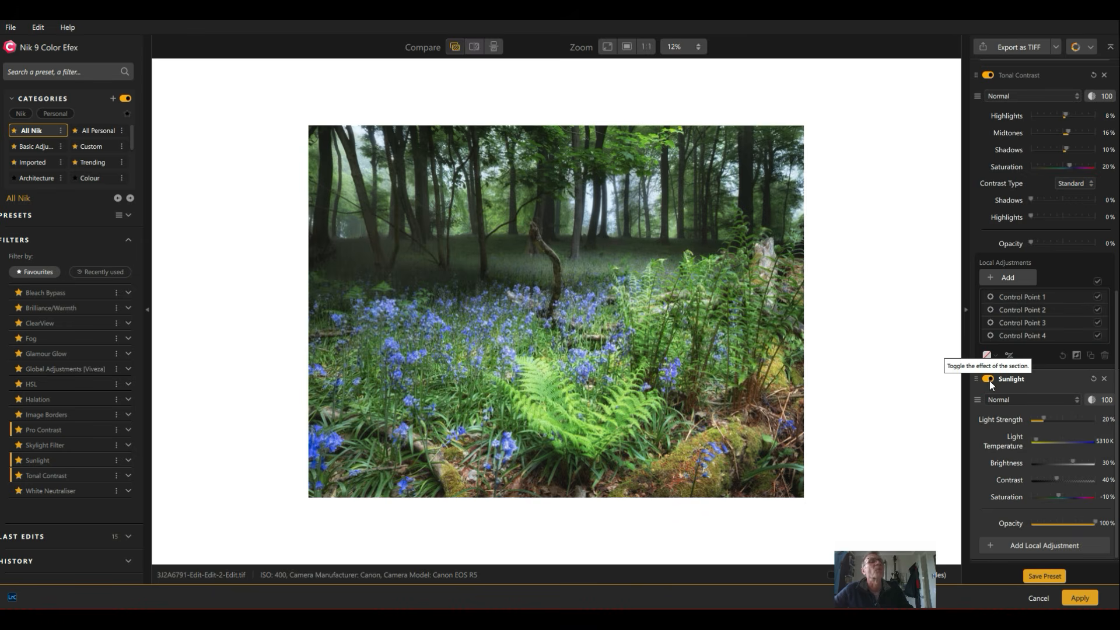
click(990, 381)
click(990, 380)
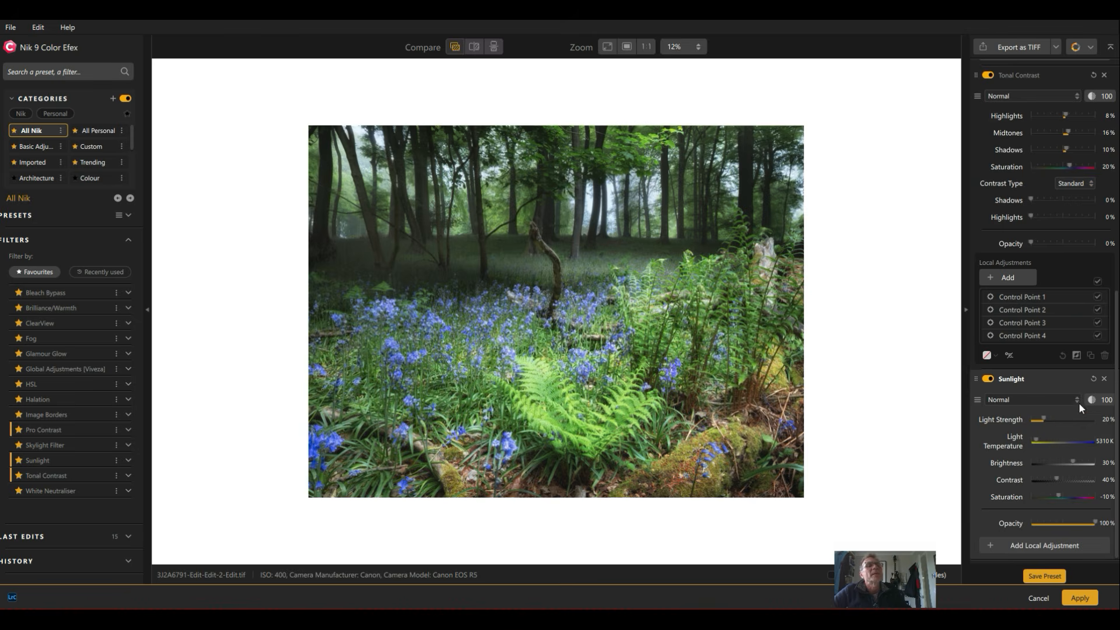
Set Sunlight's Light Strength to 12% and check the image with and without the filter.
drag(1045, 415, 1040, 415)
click(988, 379)
click(988, 379)
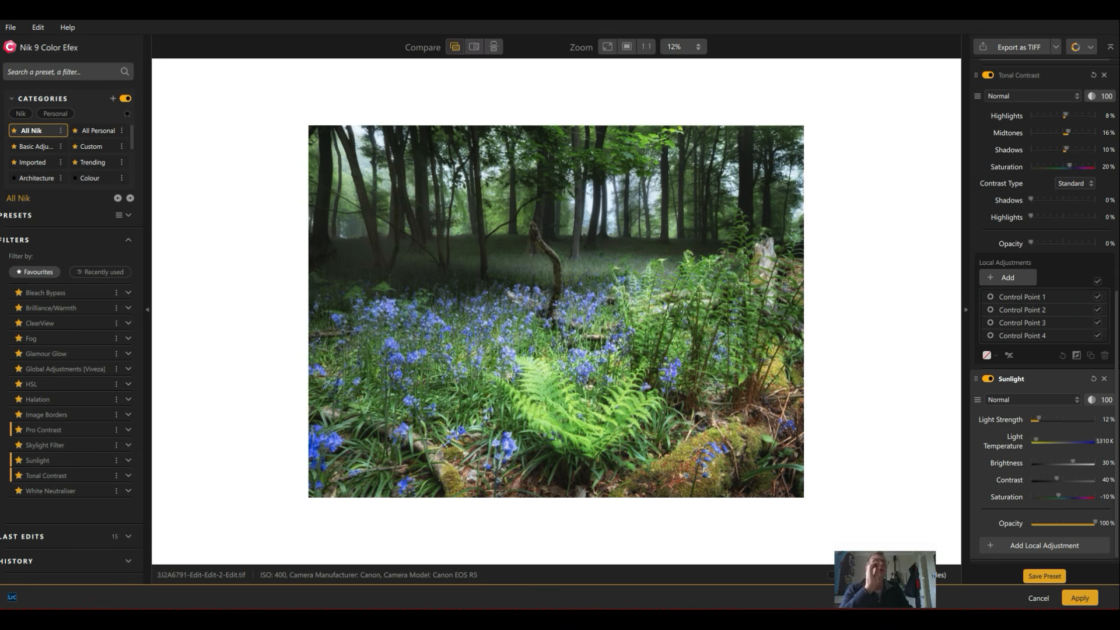
Restrict Sunlight with a slightly tilted Control Line at the far edge of the bluebells, and toggle the filter to check the effect.
click(1030, 544)
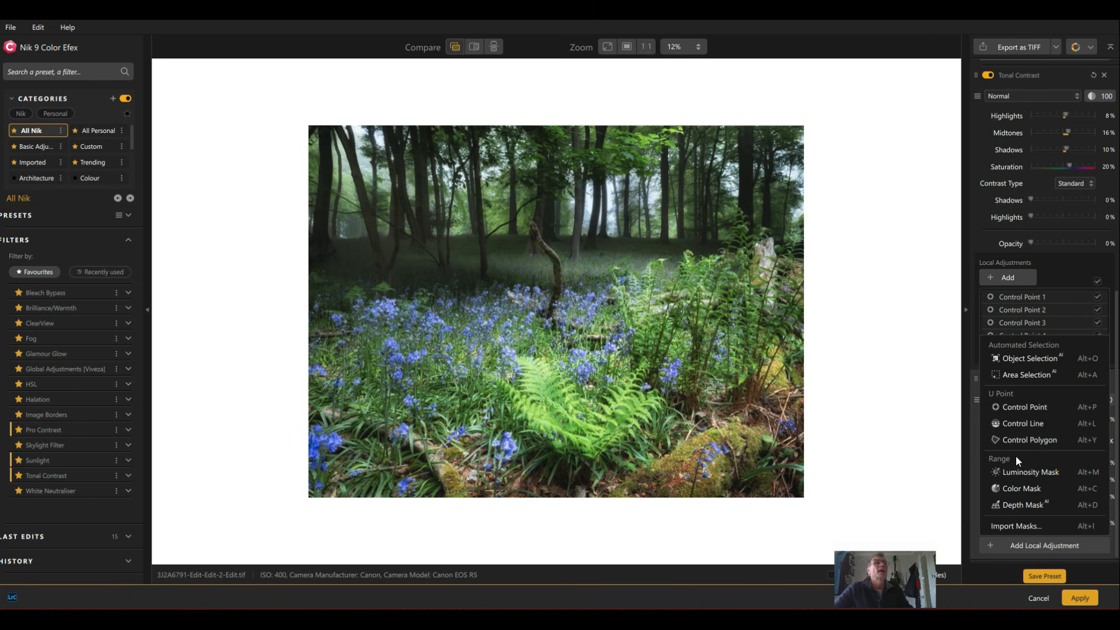
click(1009, 424)
drag(568, 254, 585, 340)
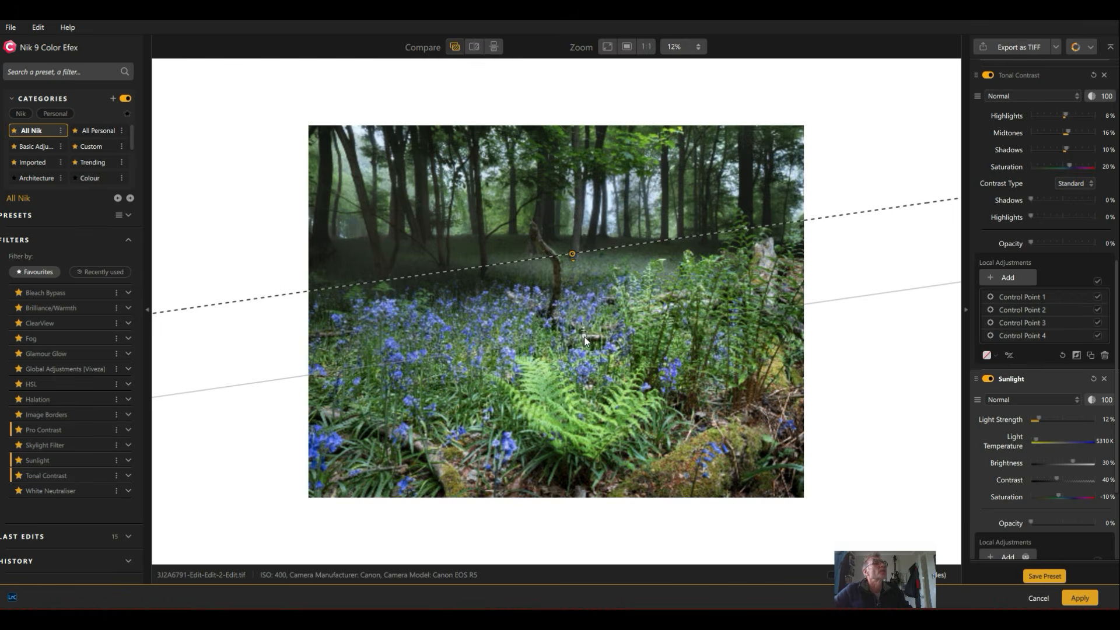
drag(573, 254, 574, 256)
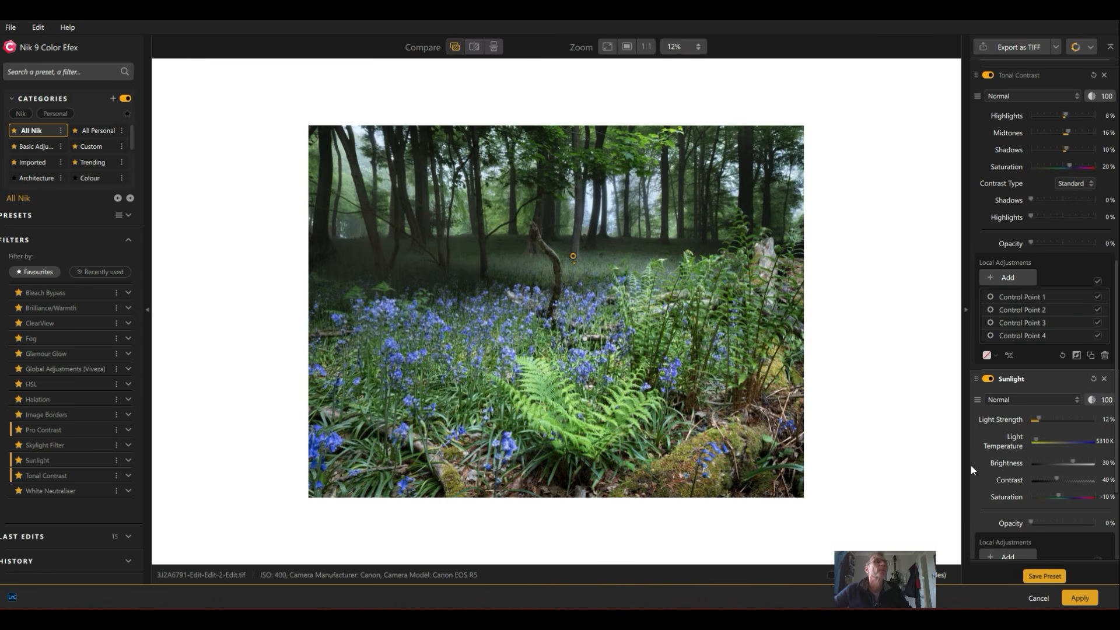
click(989, 378)
click(988, 379)
click(989, 380)
click(989, 379)
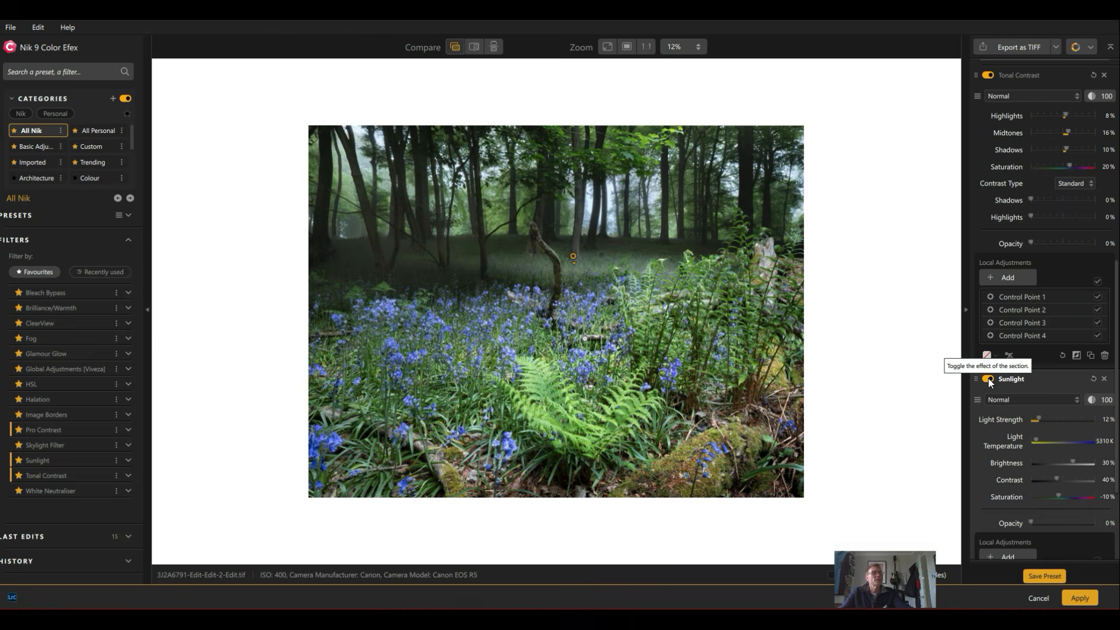
Add the HSL filter to the image.
scroll(745, 414, up, 2)
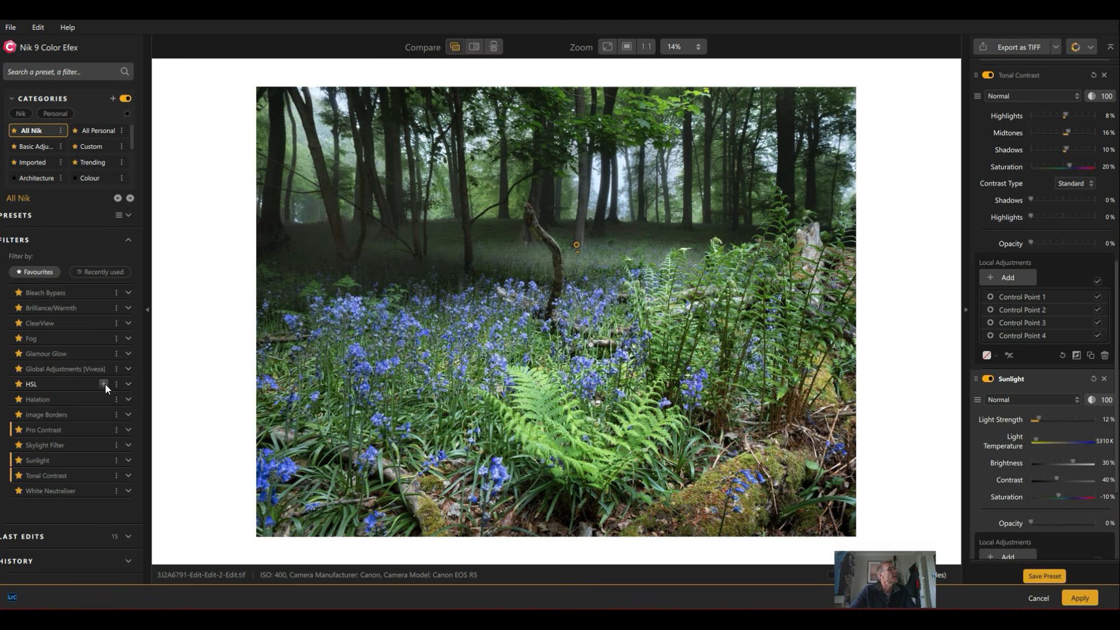
click(104, 383)
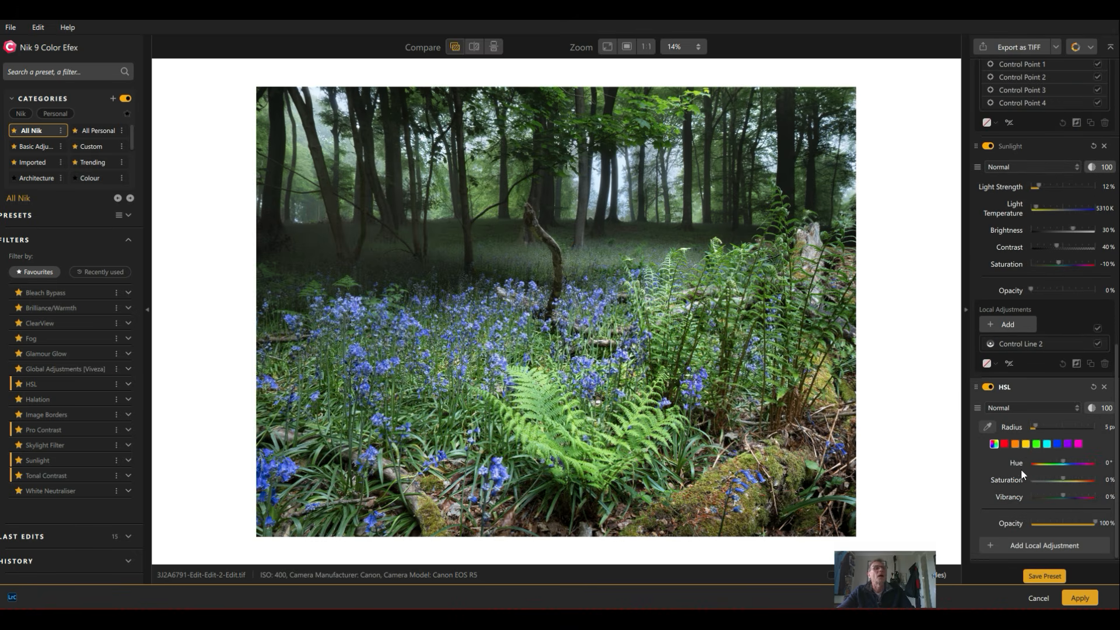
Try shifting the HSL green channel to Hue -36°, Saturation 30% and Luminance 18% with a widened colour range, and reset the filter.
click(1038, 444)
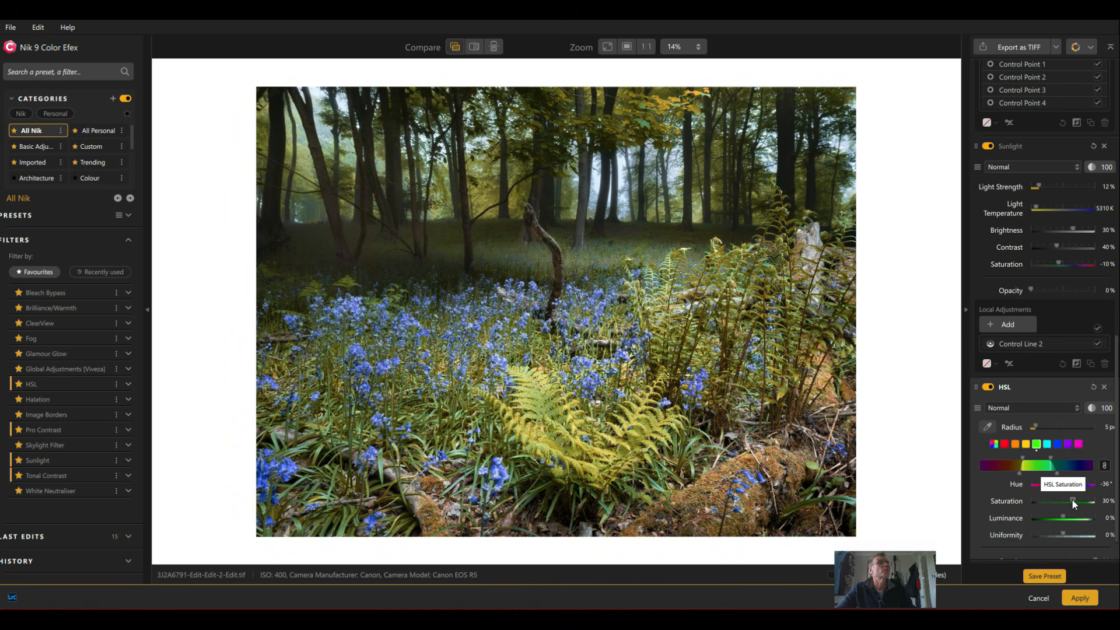
drag(1070, 517, 1073, 517)
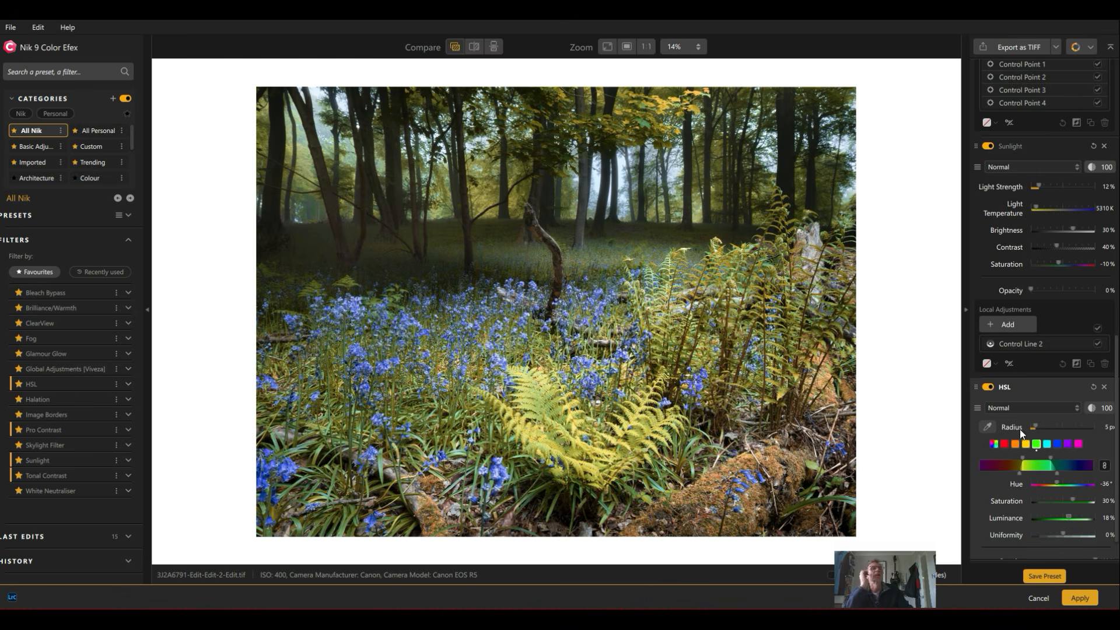
mouse_move(1017, 474)
mouse_down()
mouse_move(1005, 474)
mouse_move(1016, 474)
mouse_up()
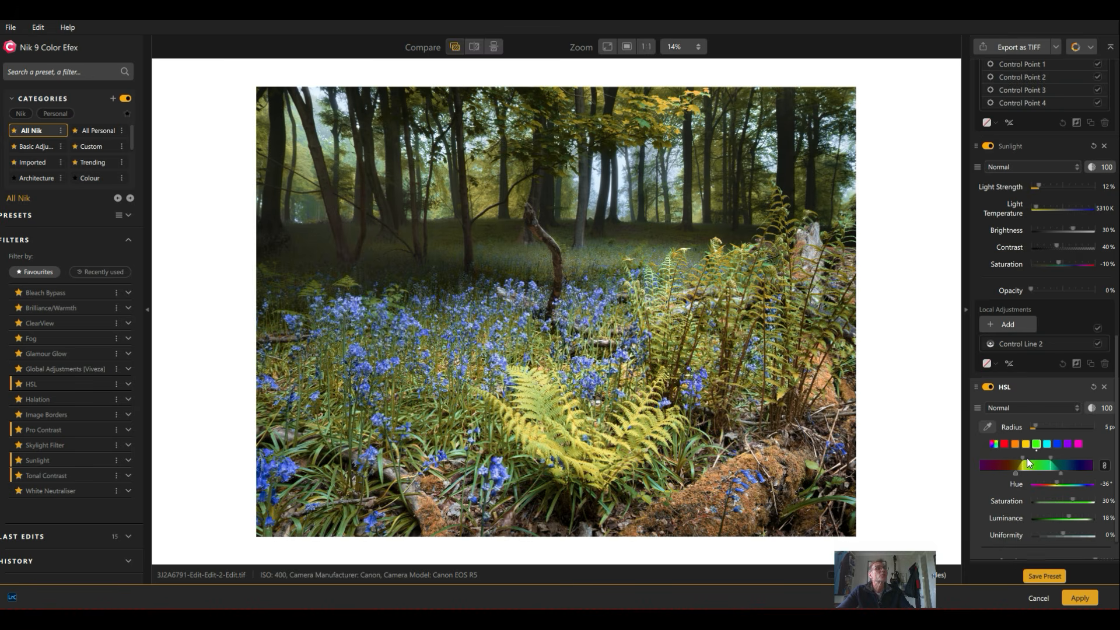
click(1094, 387)
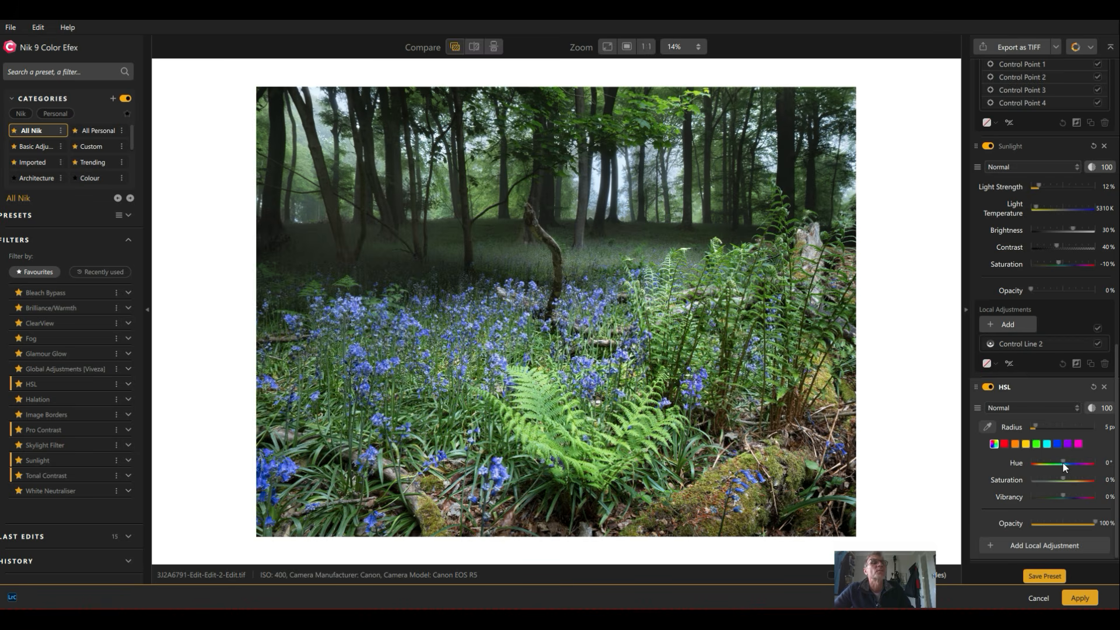
Sample the foreground fern's green with the HSL colour picker and try its Hue, returning it to 0°.
click(987, 427)
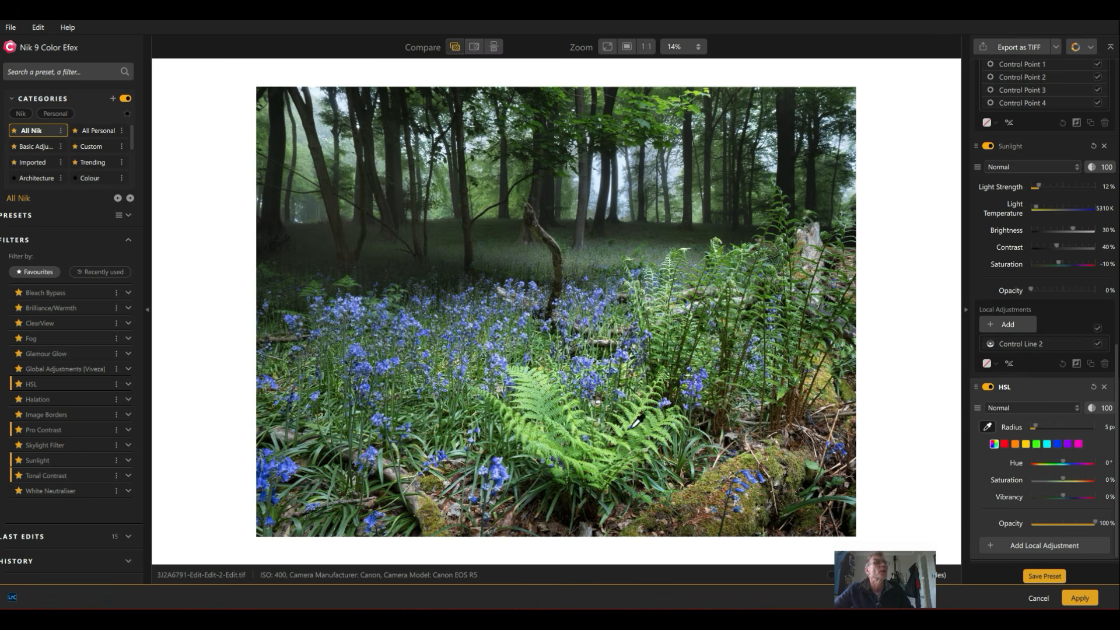
click(532, 401)
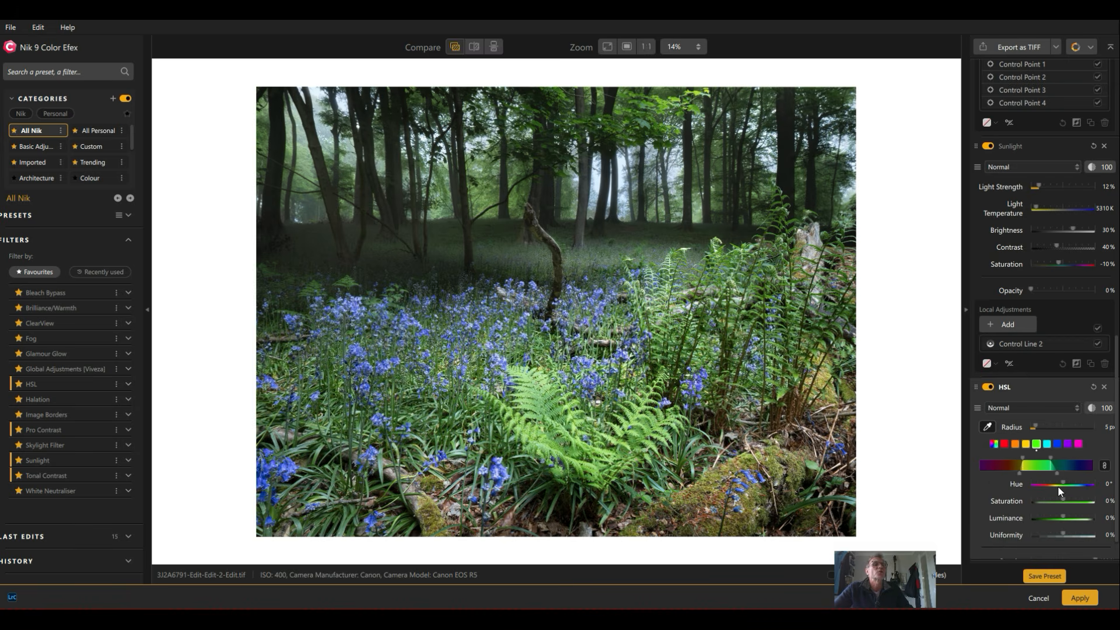
drag(1063, 483, 1065, 488)
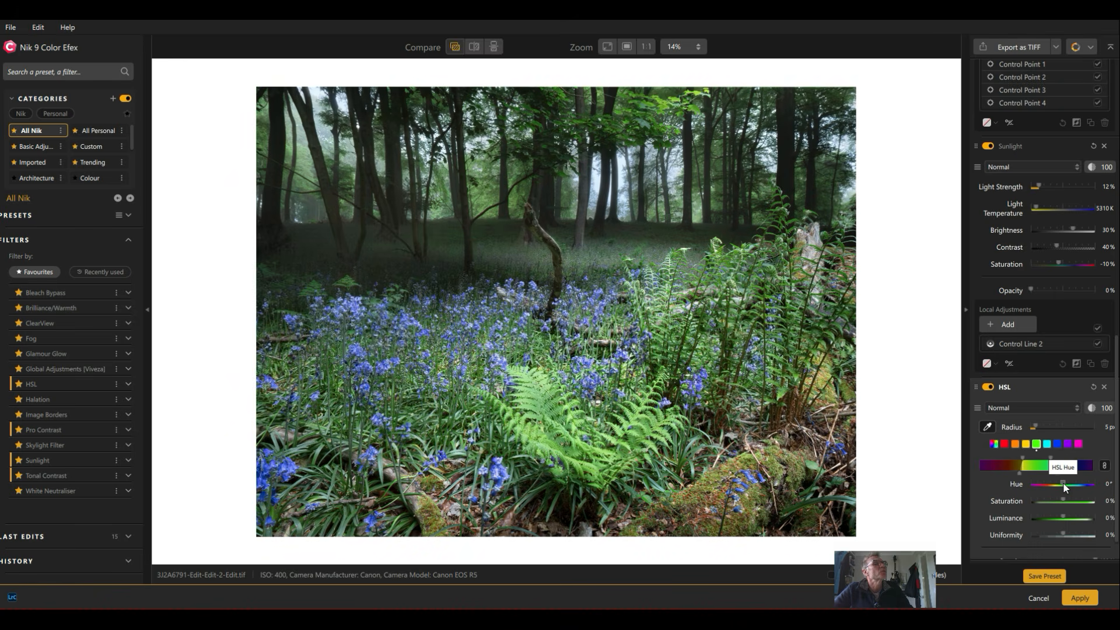
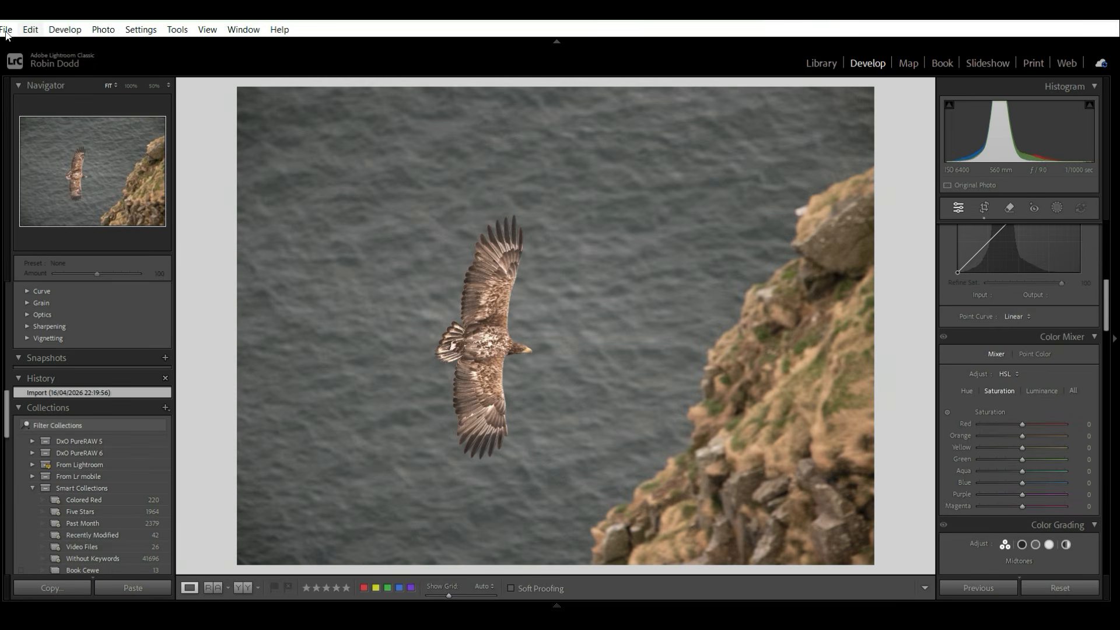
In Lightroom Classic, inspect the flying eagle's head at 100% and send the photo to Preview and Process with DxO PureRAW 6.
click(514, 367)
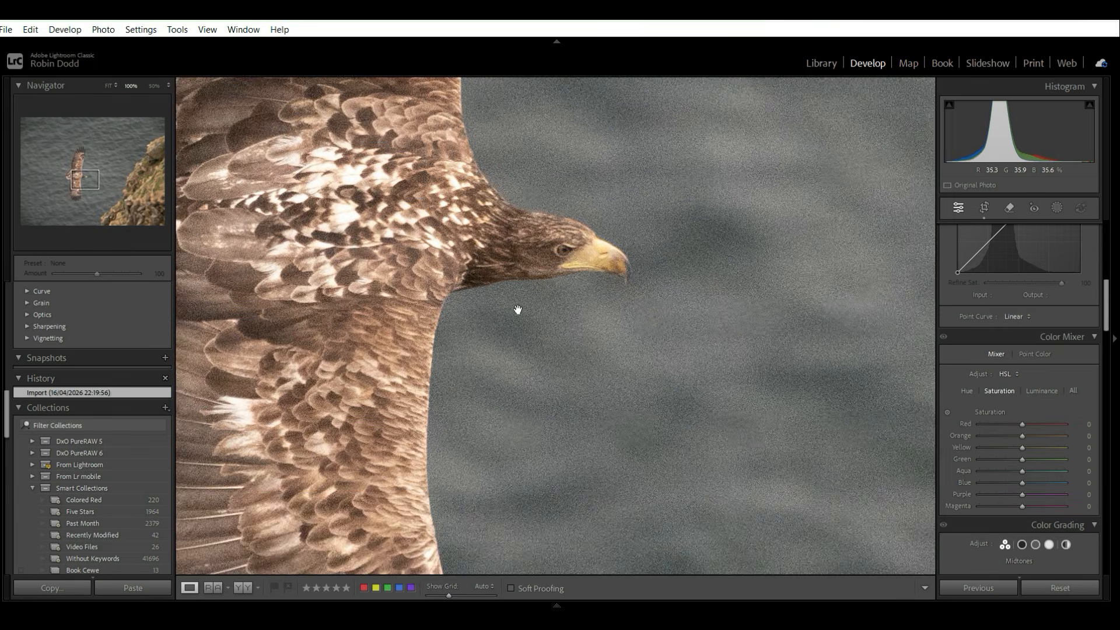
drag(544, 295, 568, 377)
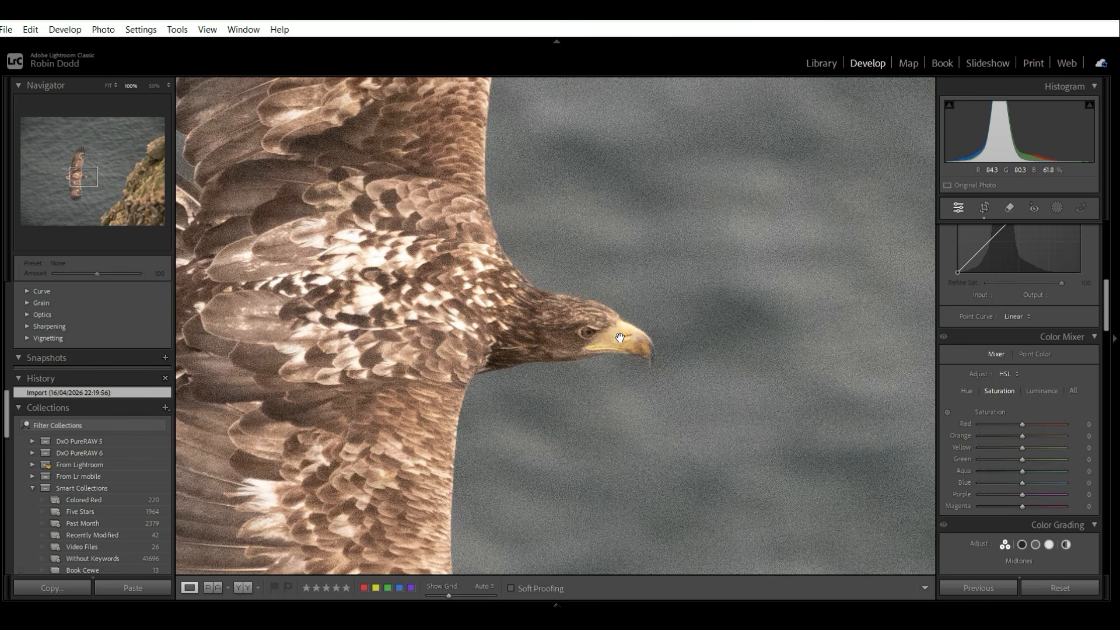
click(480, 296)
click(6, 30)
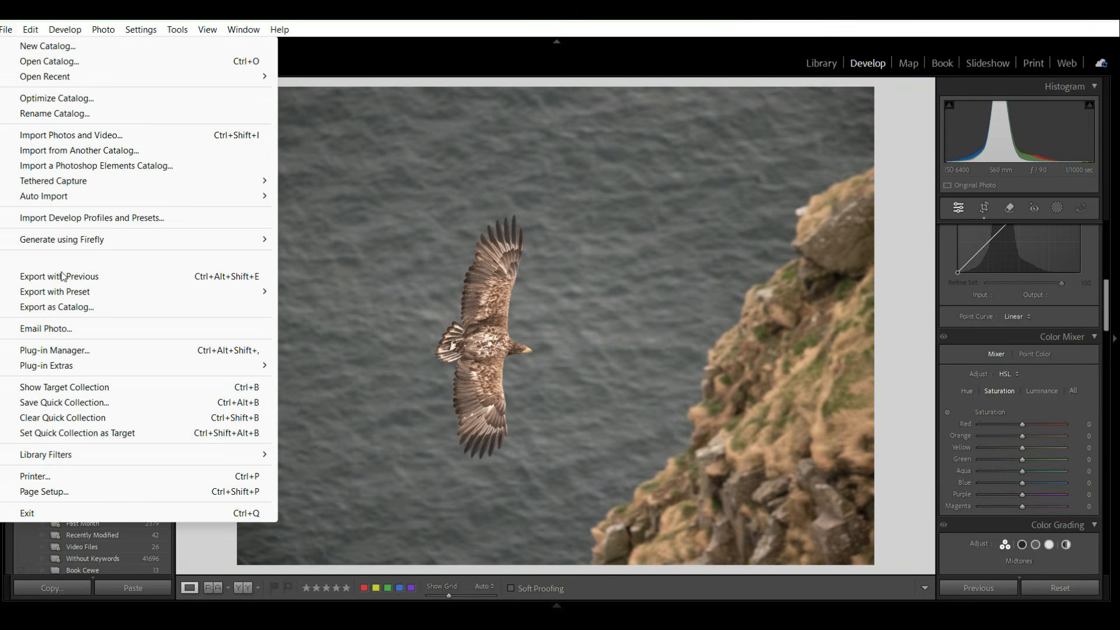
mouse_move(65, 369)
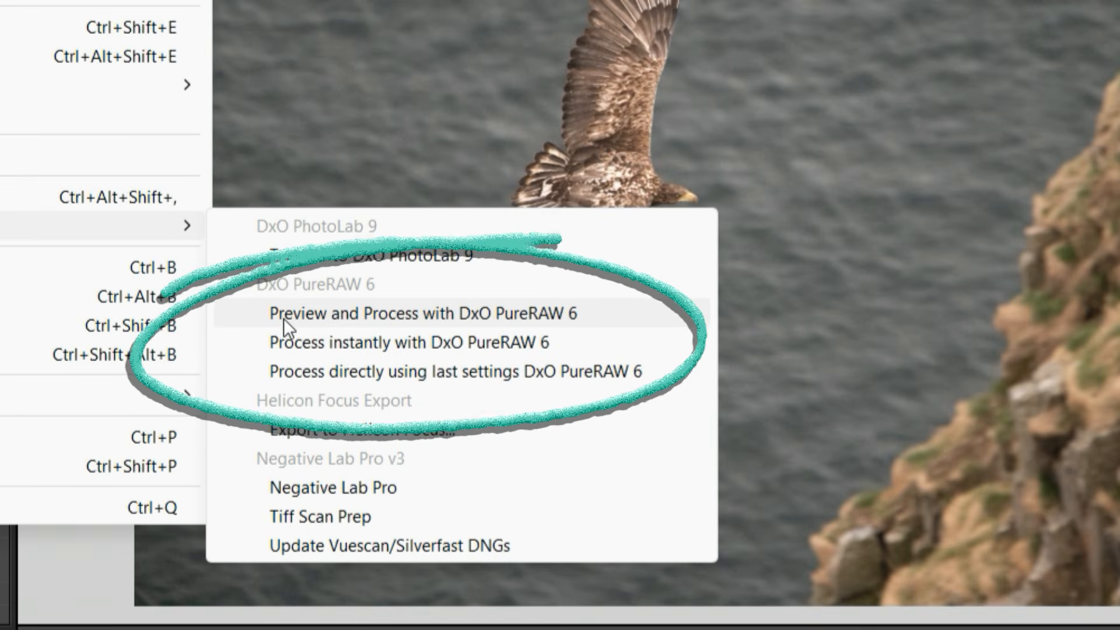
click(318, 322)
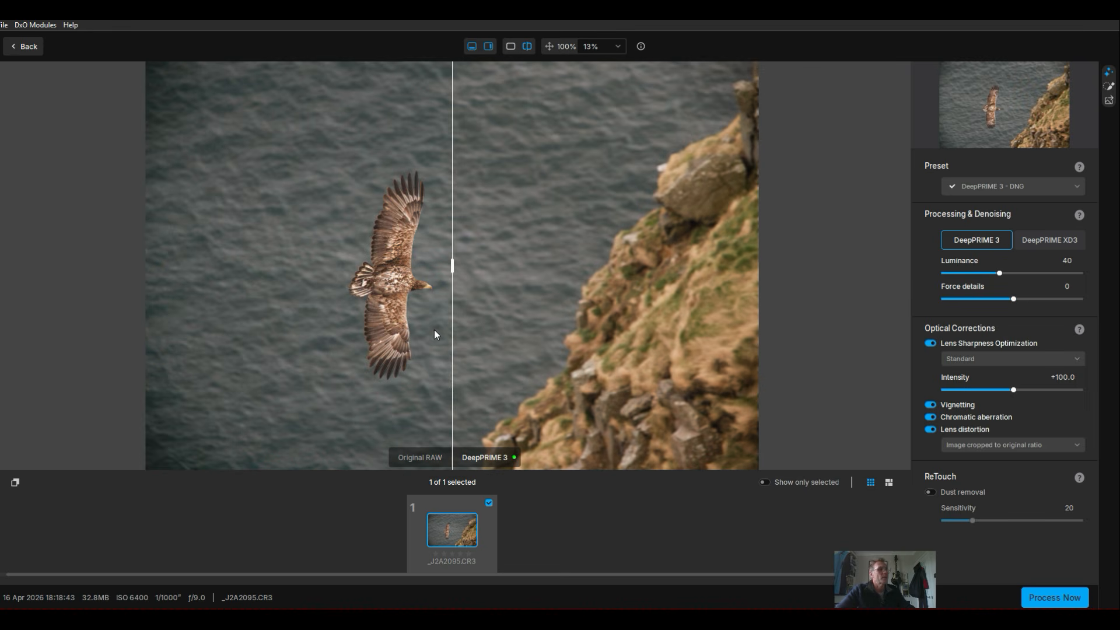
Examine the noise around the eagle's head in the Original RAW side of the preview at about 100%.
scroll(432, 292, up, 5)
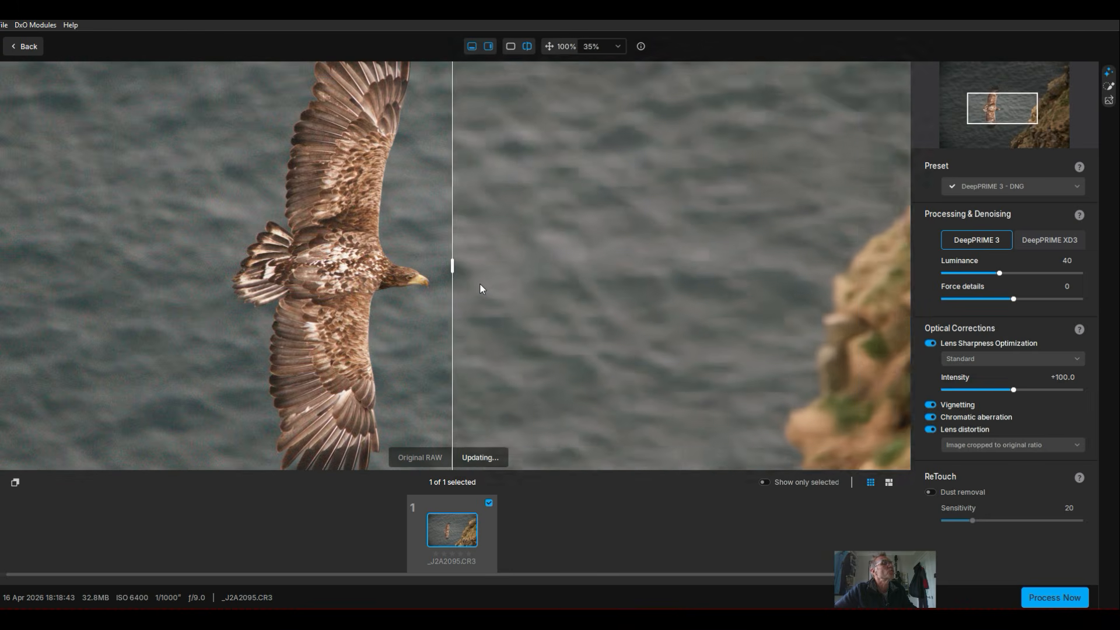
click(425, 290)
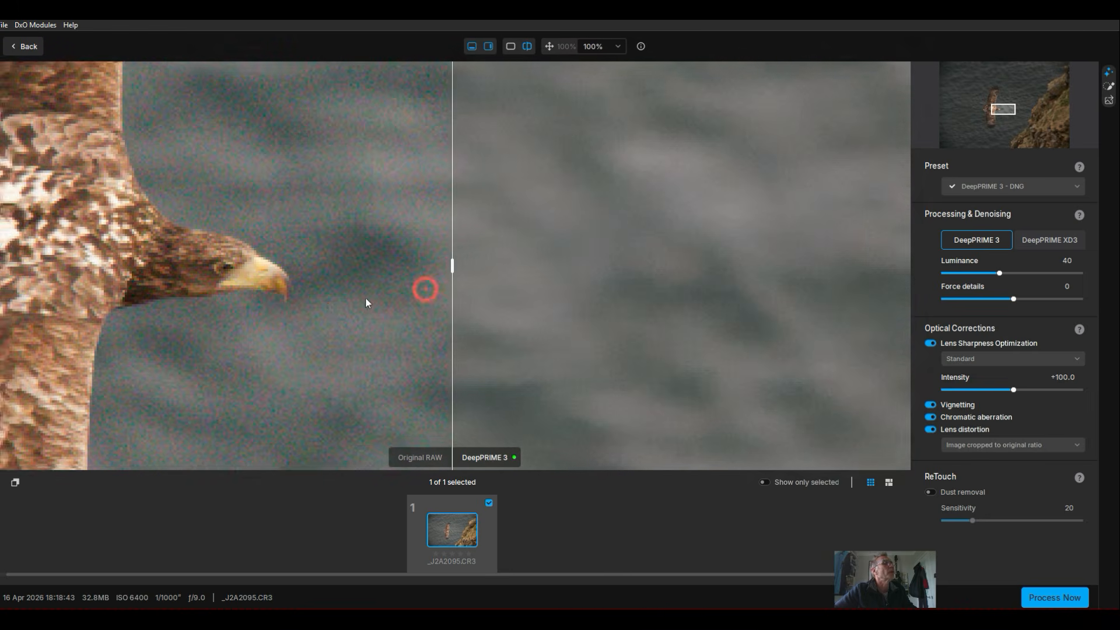
drag(269, 317, 344, 319)
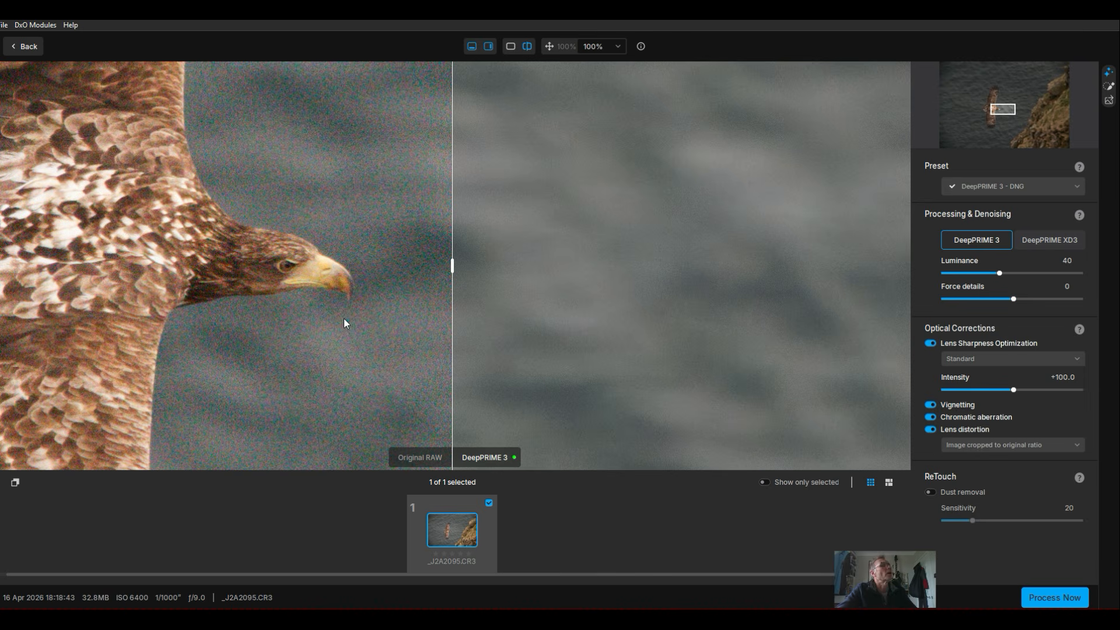
drag(455, 266, 536, 270)
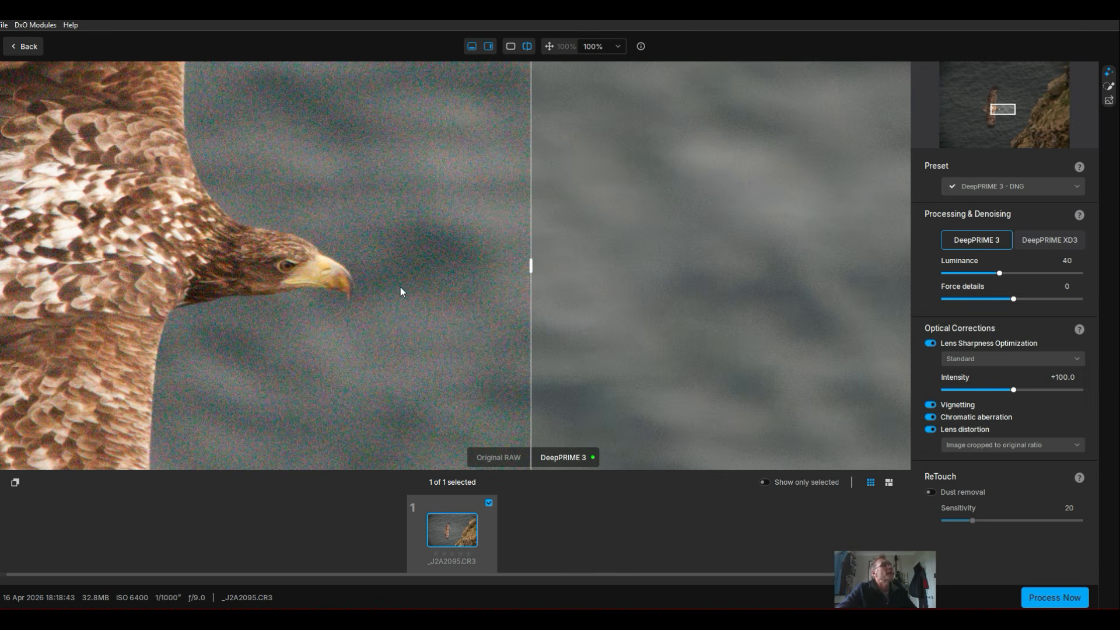
drag(276, 276, 354, 285)
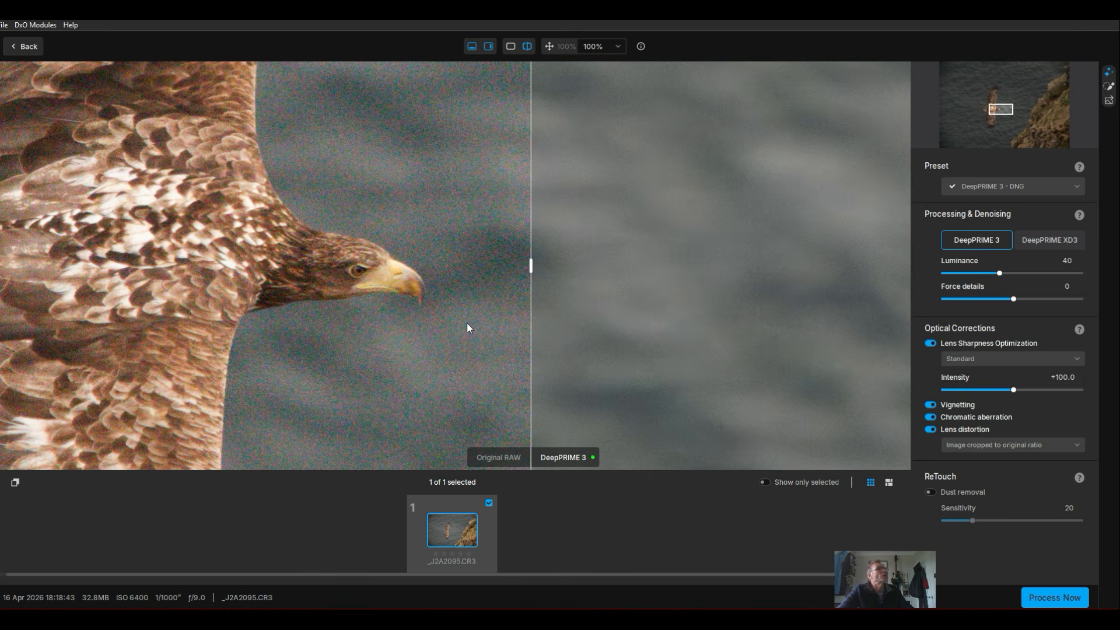
scroll(430, 321, down, 1)
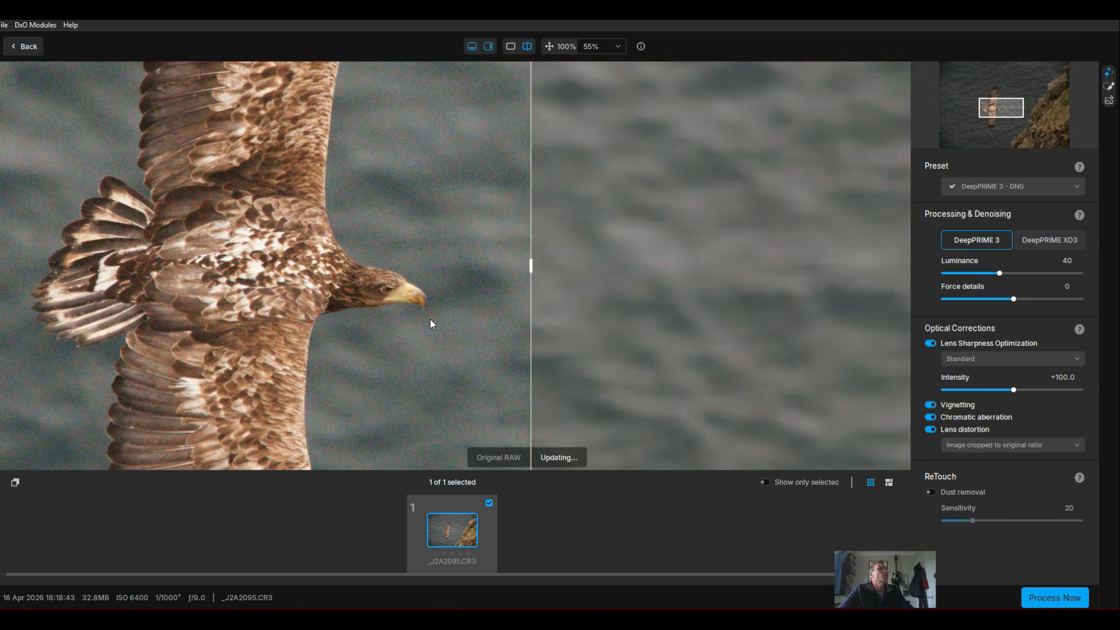
scroll(385, 311, up, 2)
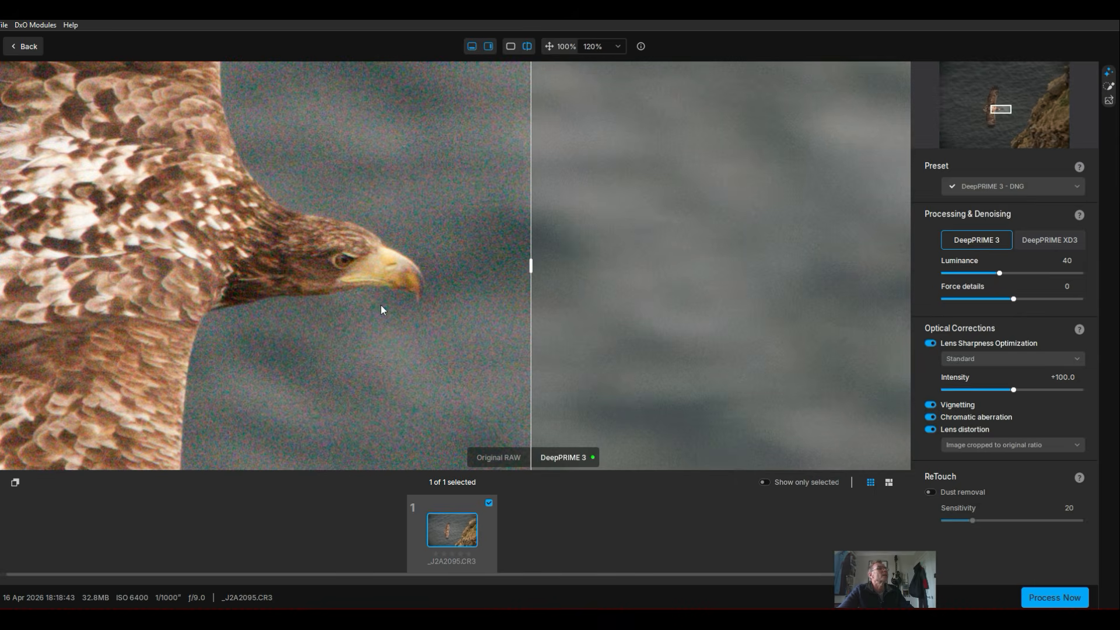
scroll(381, 308, down, 1)
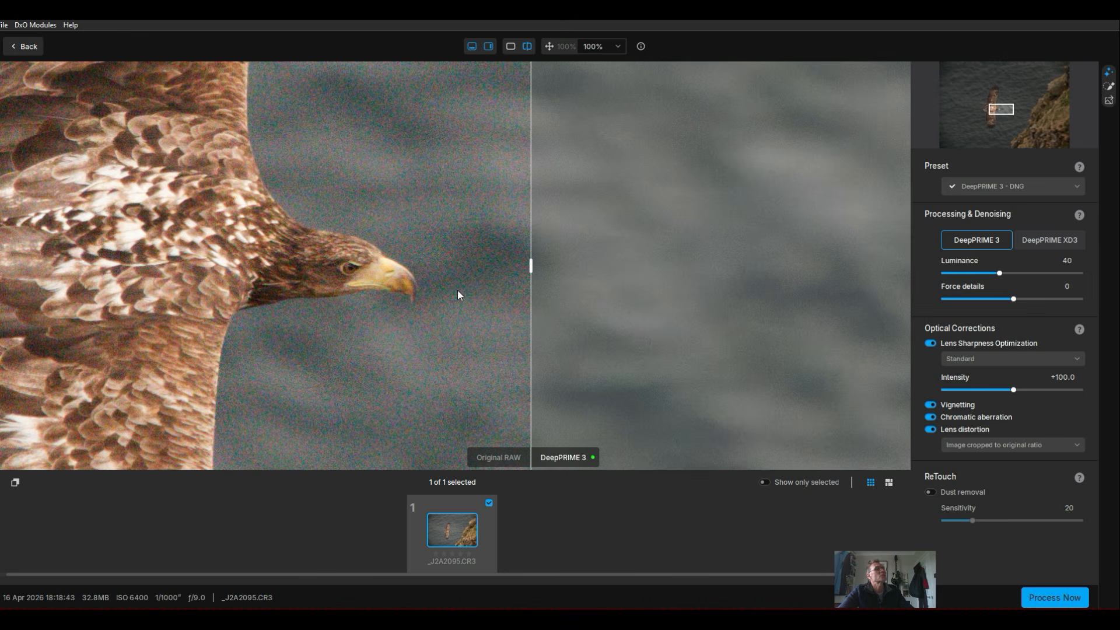
Sweep the comparison divider across the eagle to compare the Original RAW with DeepPRIME 3 on its feathers and head.
drag(531, 266, 612, 266)
drag(245, 270, 438, 268)
drag(615, 264, 283, 304)
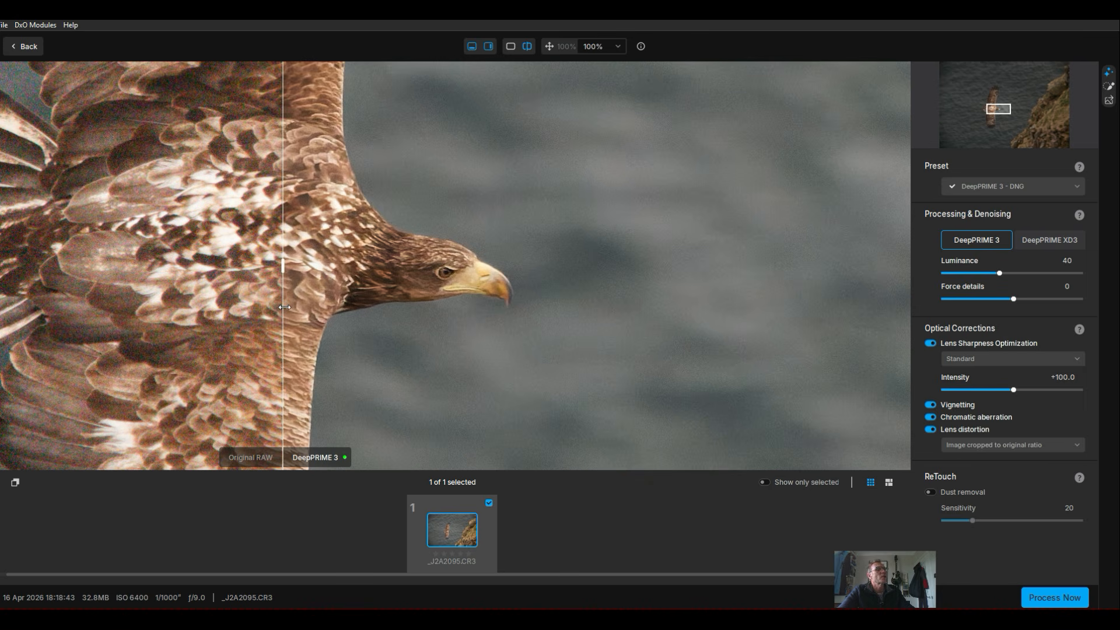
scroll(373, 260, up, 3)
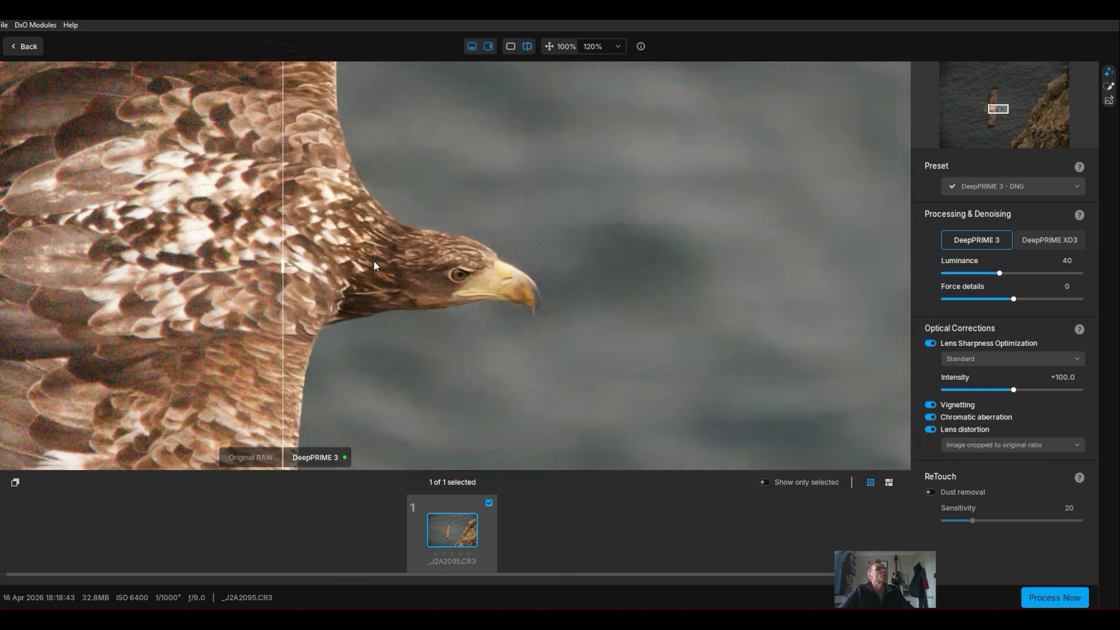
scroll(373, 260, down, 2)
drag(282, 266, 307, 297)
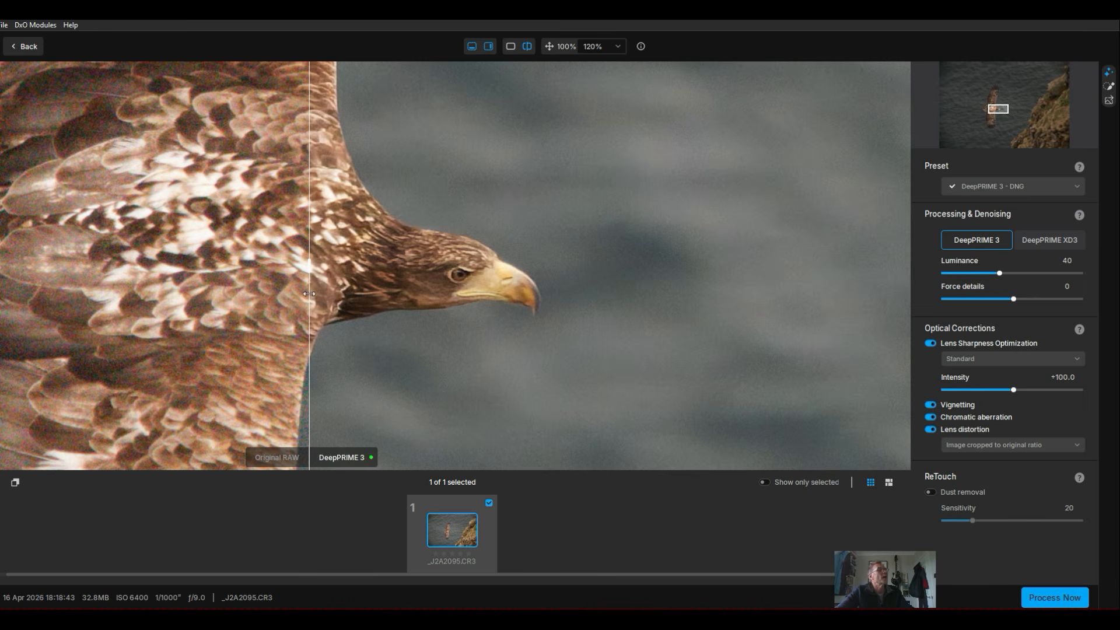
drag(309, 293, 72, 314)
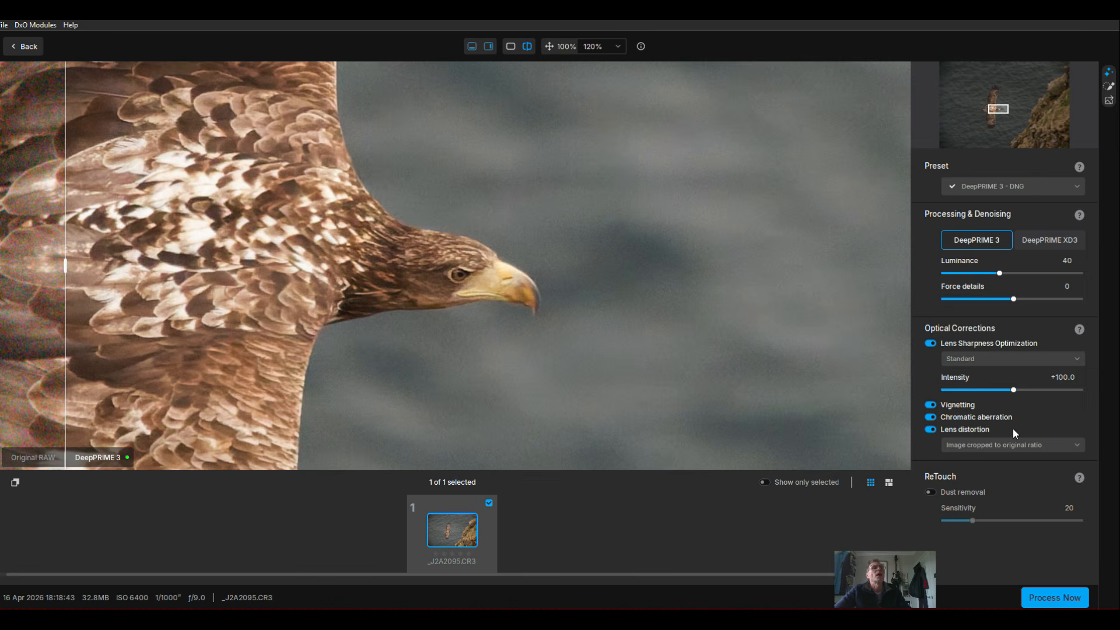
Check the Lens distortion cropping options, leaving Image cropped to original ratio, and view more of the eagle in the preview.
click(1077, 445)
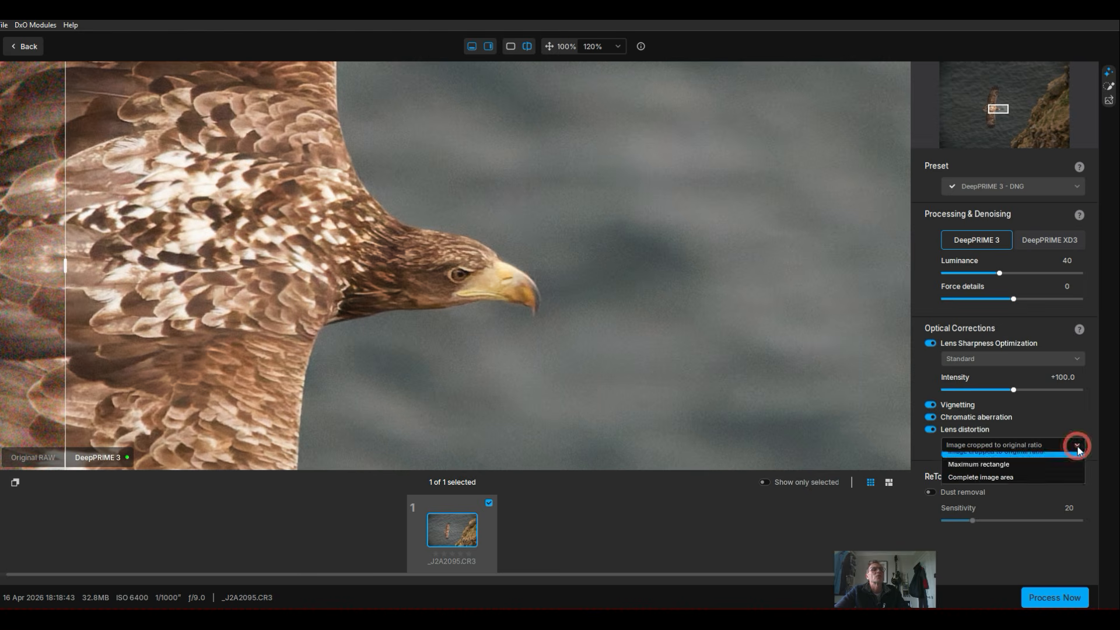
click(1078, 446)
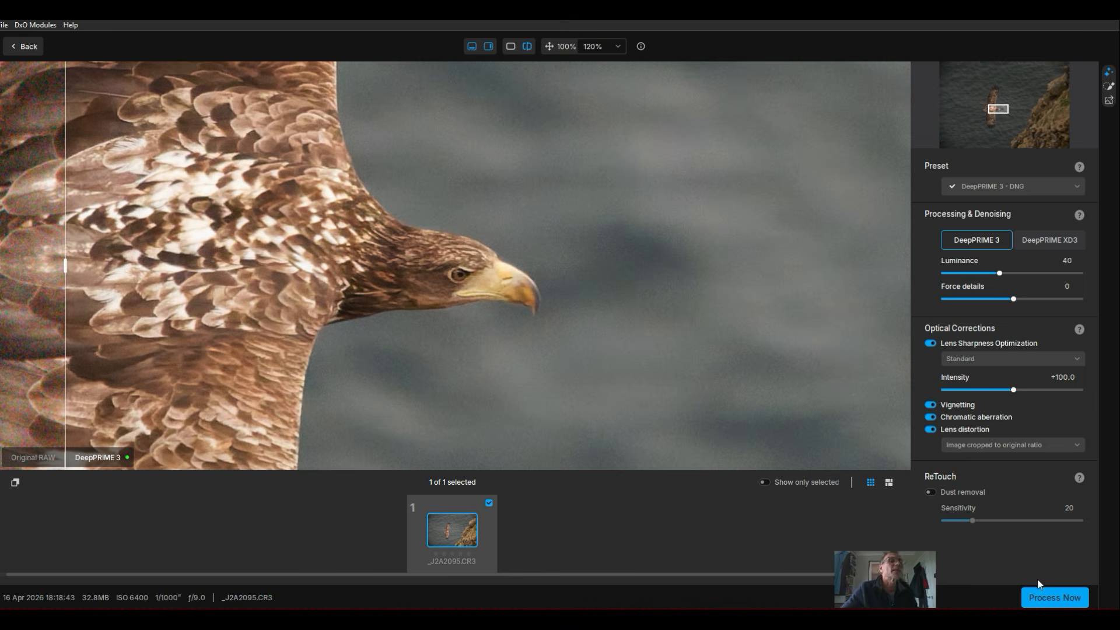
scroll(454, 382, down, 5)
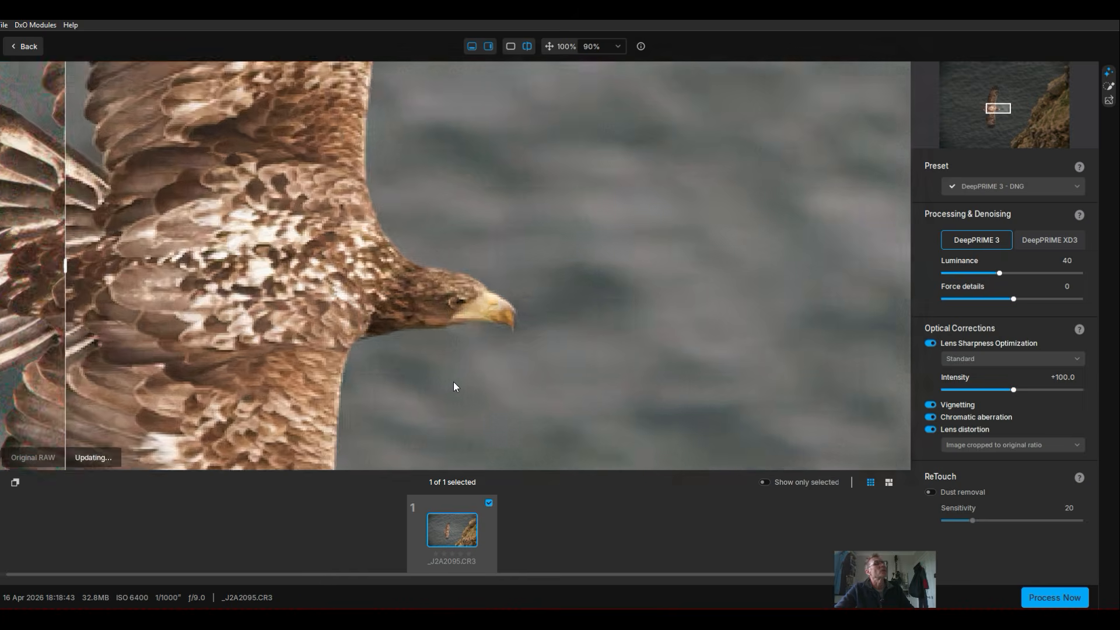
scroll(455, 377, down, 2)
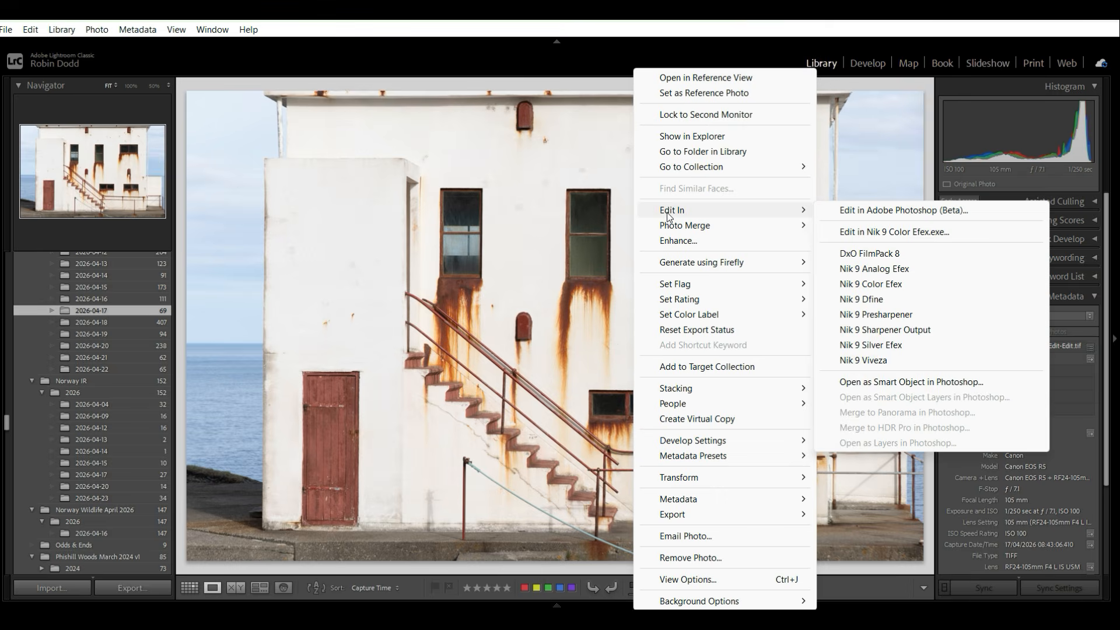
From Lightroom Classic, open the white building photo in Nik 9 Silver Efex as a copy with Lightroom adjustments.
click(866, 346)
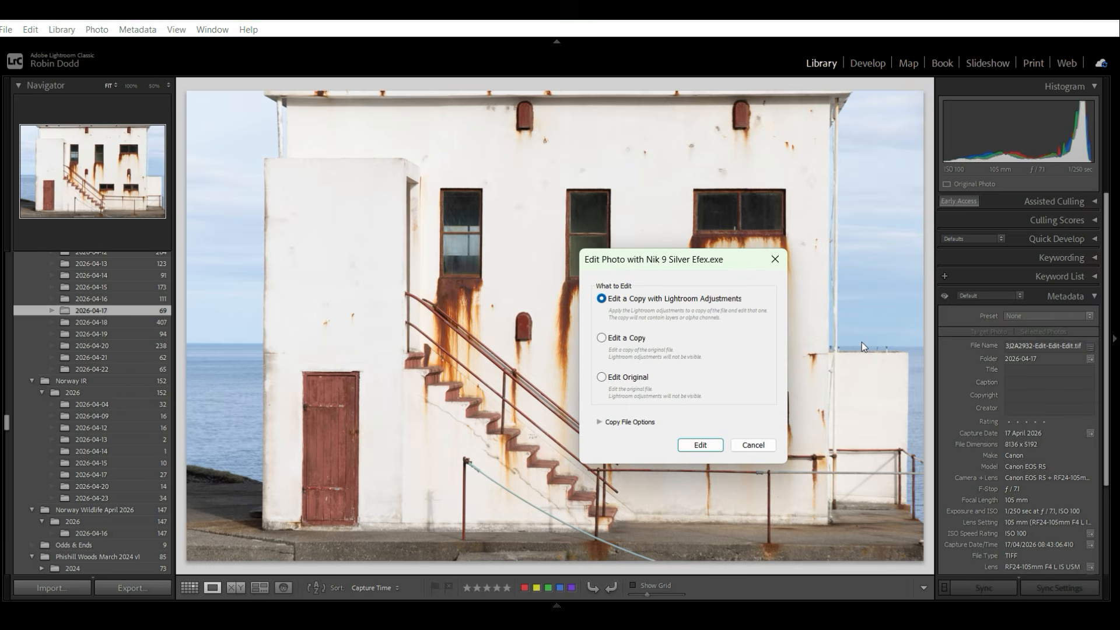
click(602, 378)
click(602, 300)
click(701, 446)
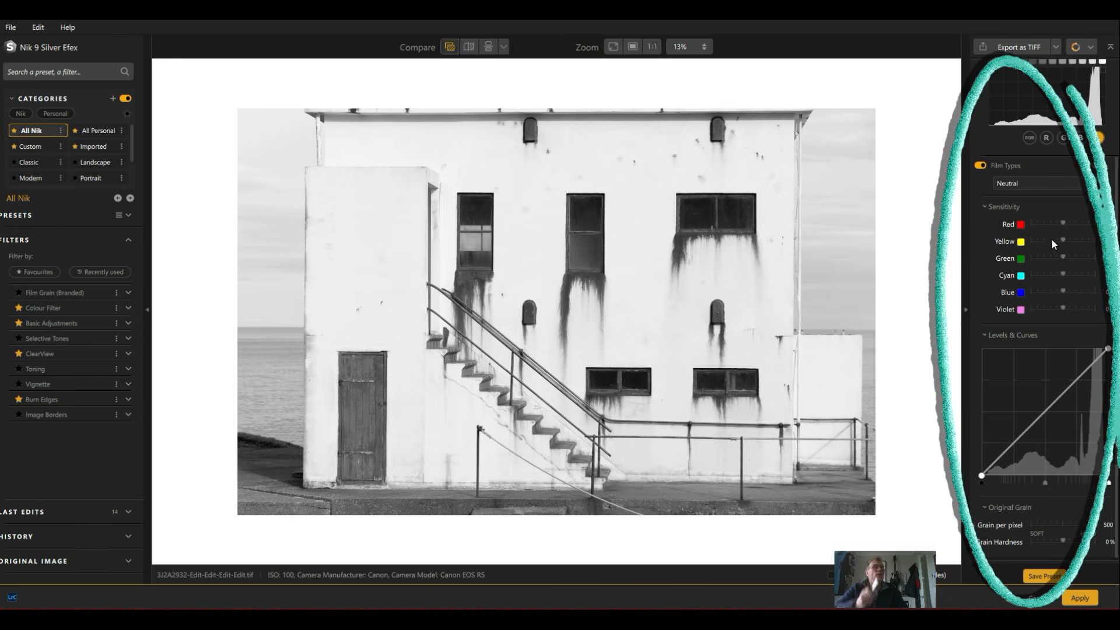
Compare the monochrome conversion with the colour original and try the Red film sensitivity, returning it to 0%.
click(450, 46)
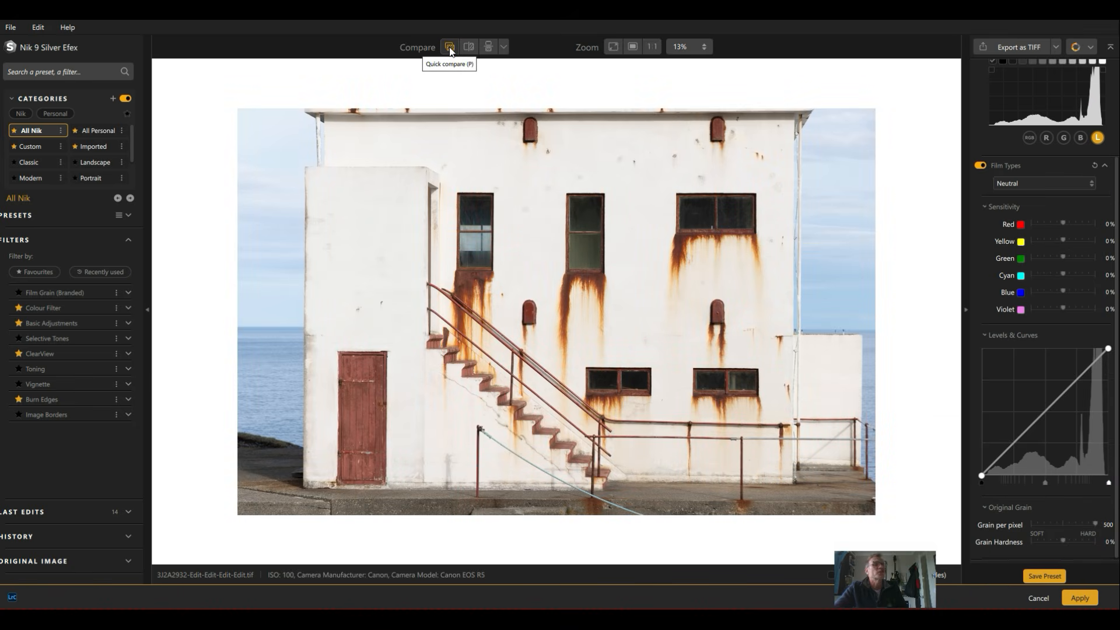
click(450, 49)
mouse_move(1063, 223)
mouse_down()
mouse_move(1085, 223)
mouse_move(1054, 222)
mouse_move(1079, 225)
mouse_move(1060, 221)
mouse_move(1069, 223)
mouse_up()
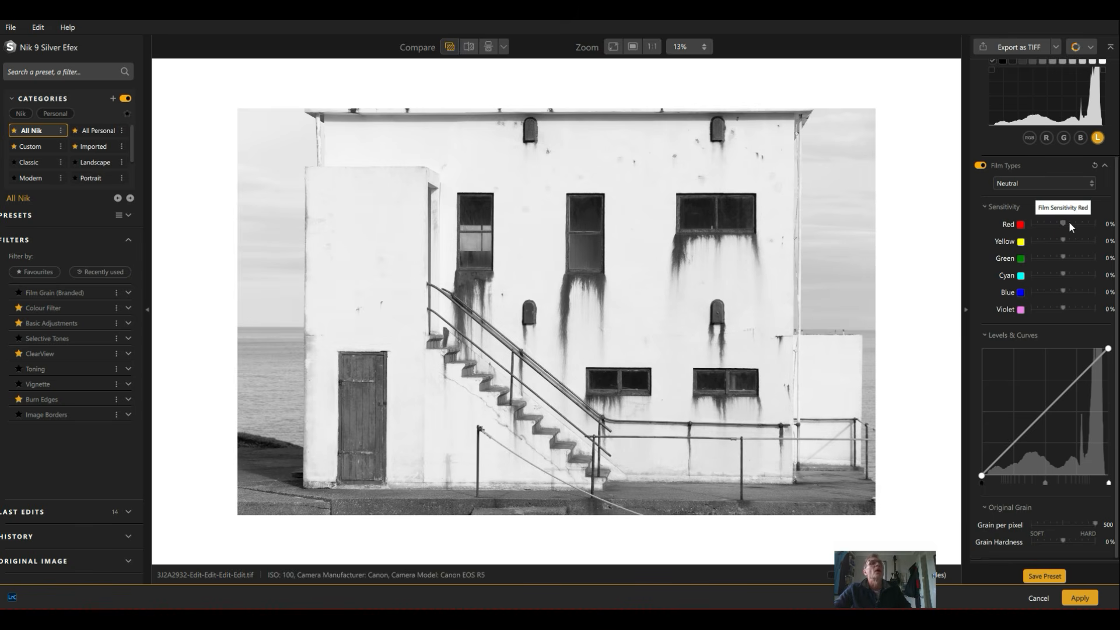
Preview the black-and-white film types on the building, from the ISO 50 to the ISO 3200 stocks, keeping Neutral.
click(1031, 184)
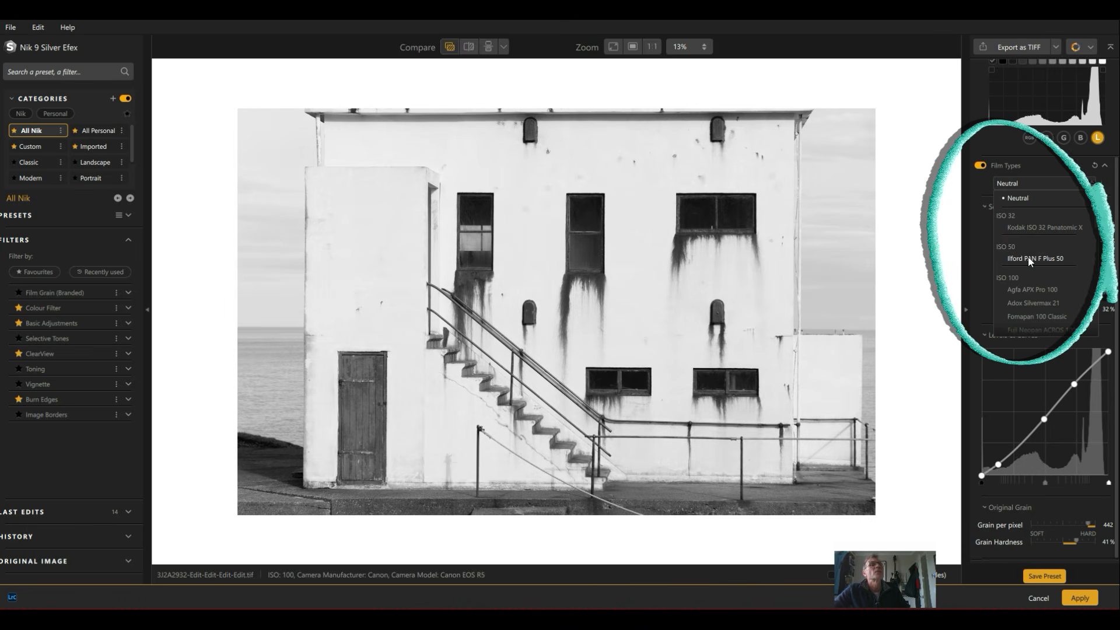
scroll(1028, 260, down, 1)
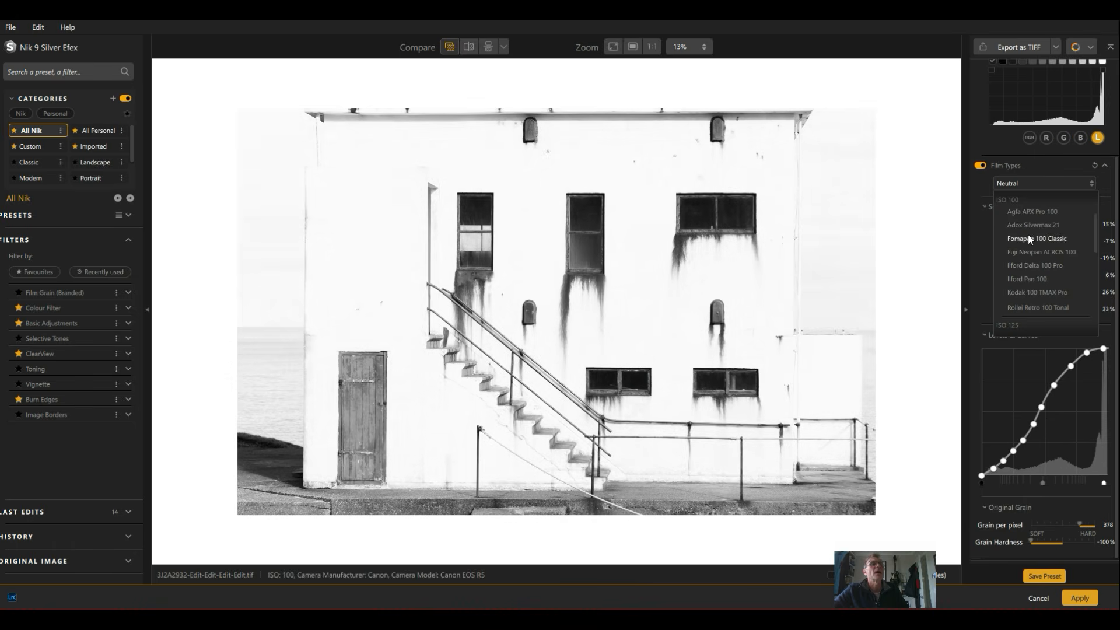
scroll(1031, 244, down, 1)
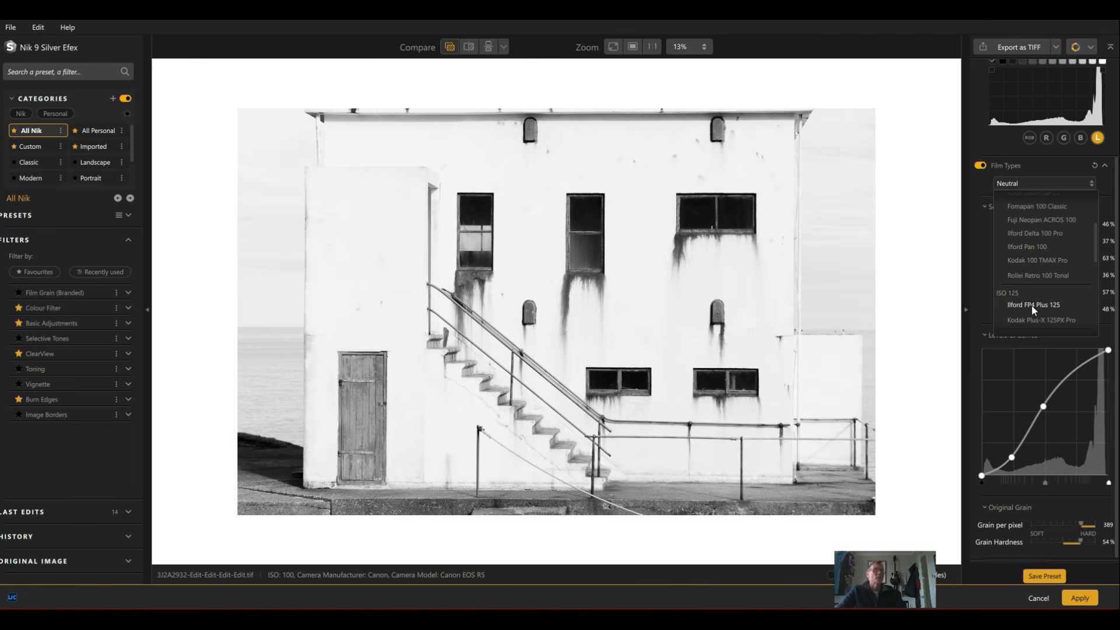
scroll(1031, 305, down, 3)
scroll(1018, 291, down, 5)
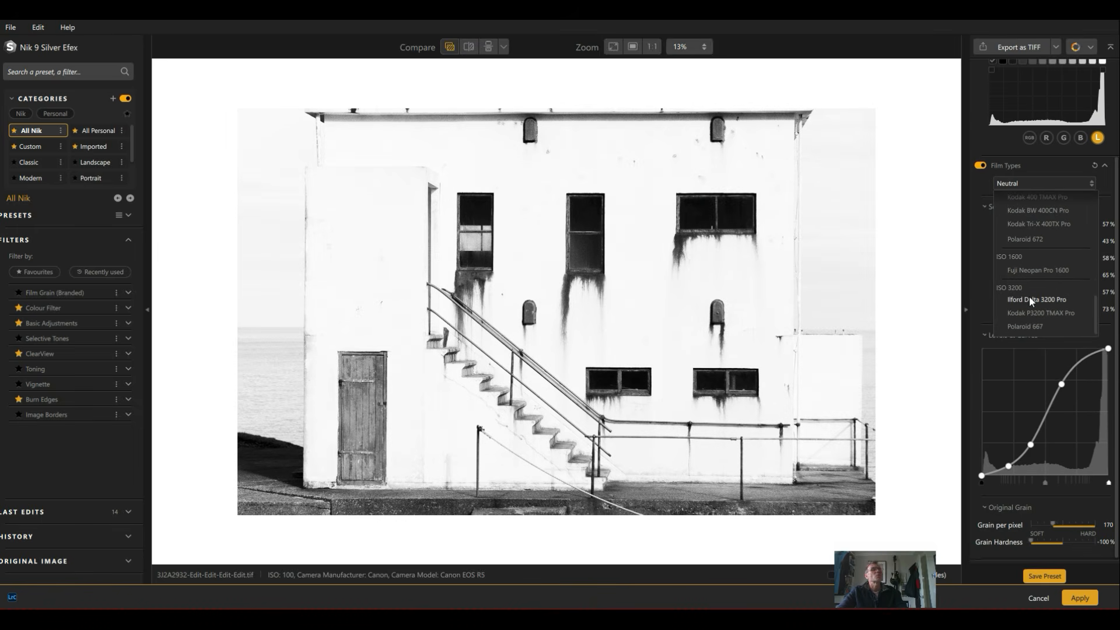
scroll(1026, 285, up, 3)
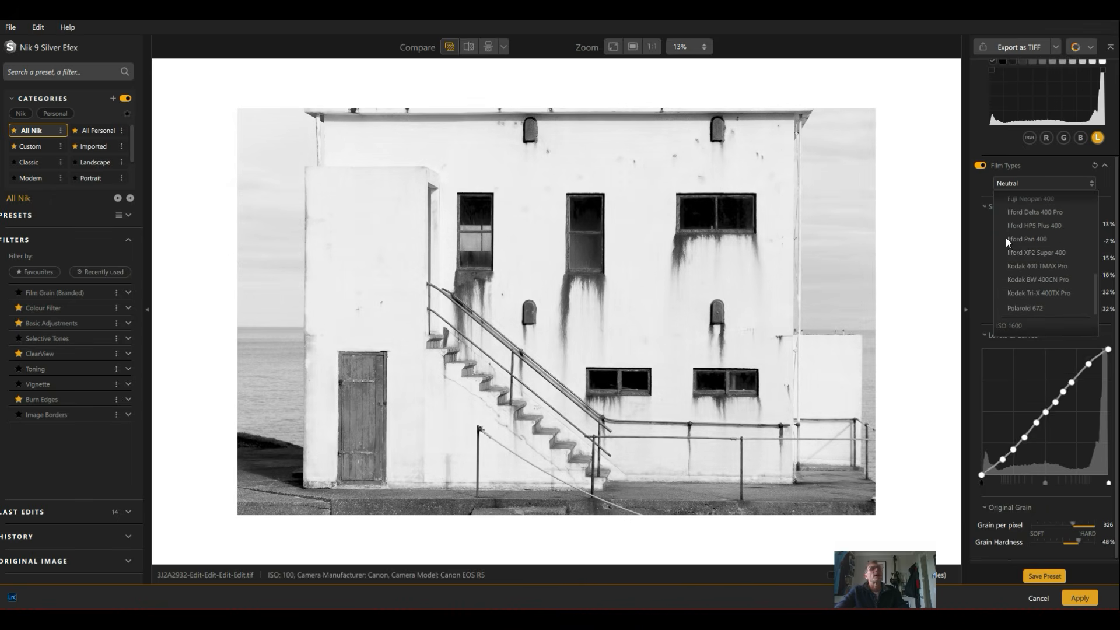
click(1020, 166)
click(1020, 290)
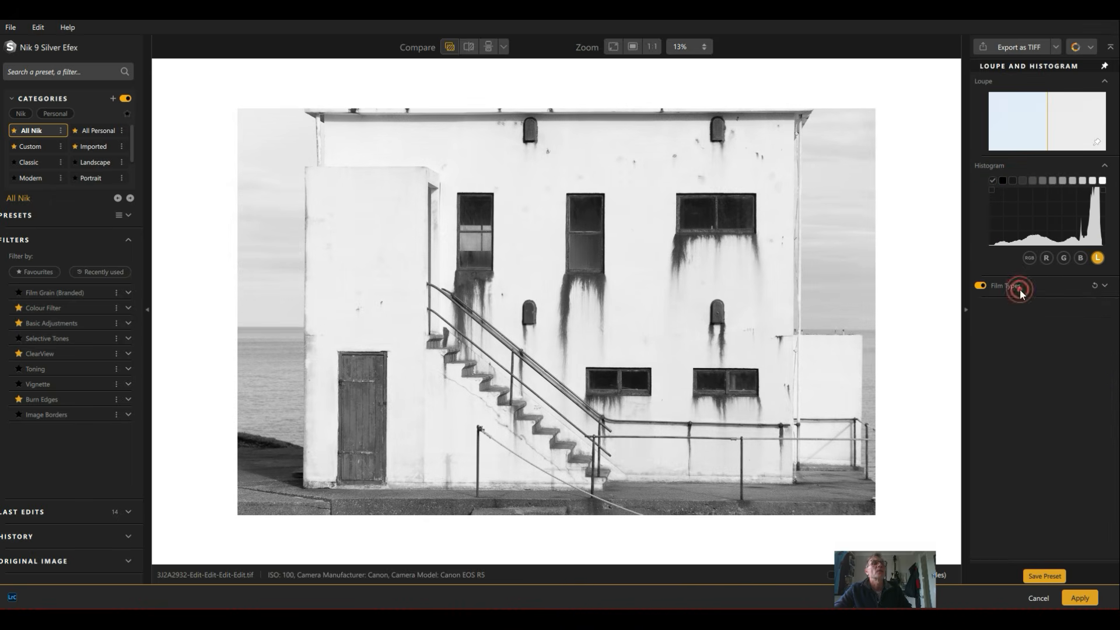
Set the Red sensitivity of the Neutral film type to 32%.
scroll(1044, 327, down, 3)
click(1063, 223)
drag(1076, 220, 1074, 222)
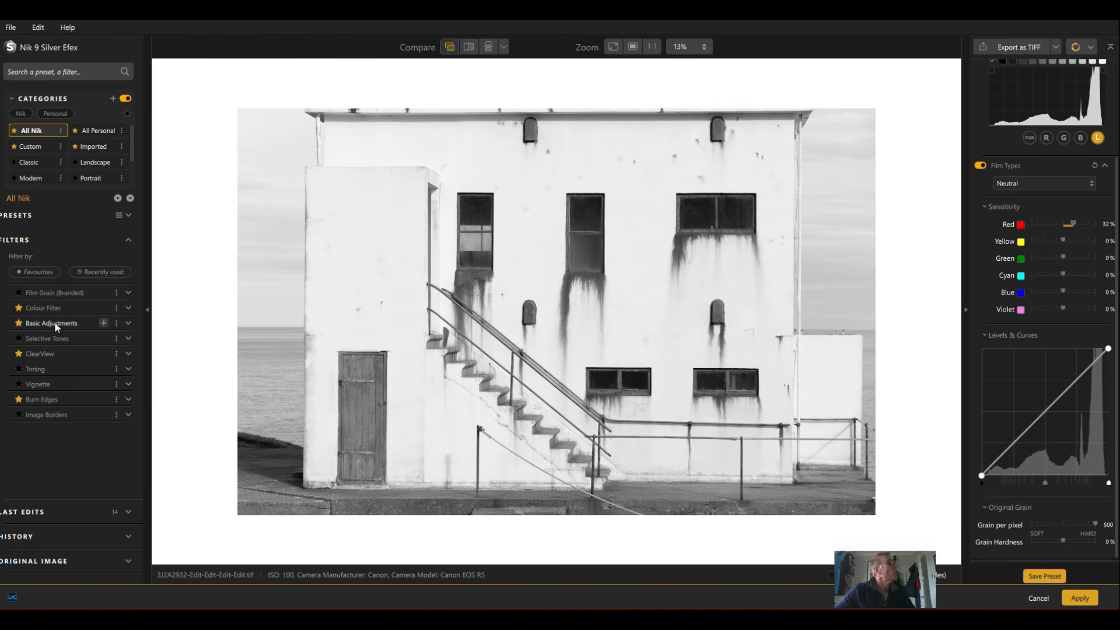
Add the Basic Adjustments filter and try its Dynamic Brightness and Contrast, returning both to 0%.
click(106, 322)
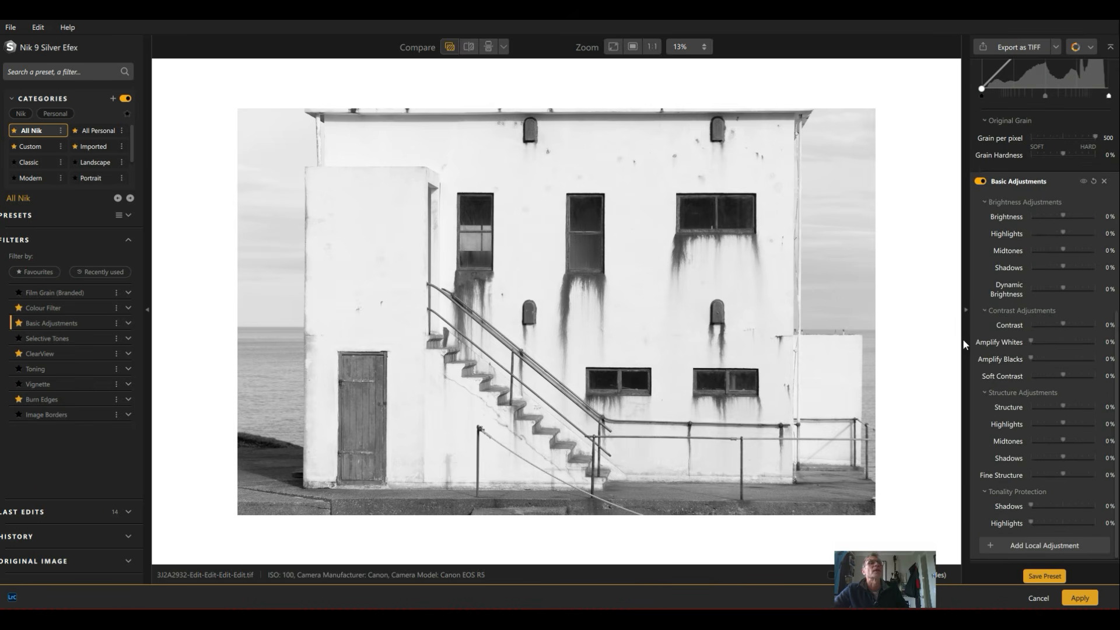
double_click(1066, 289)
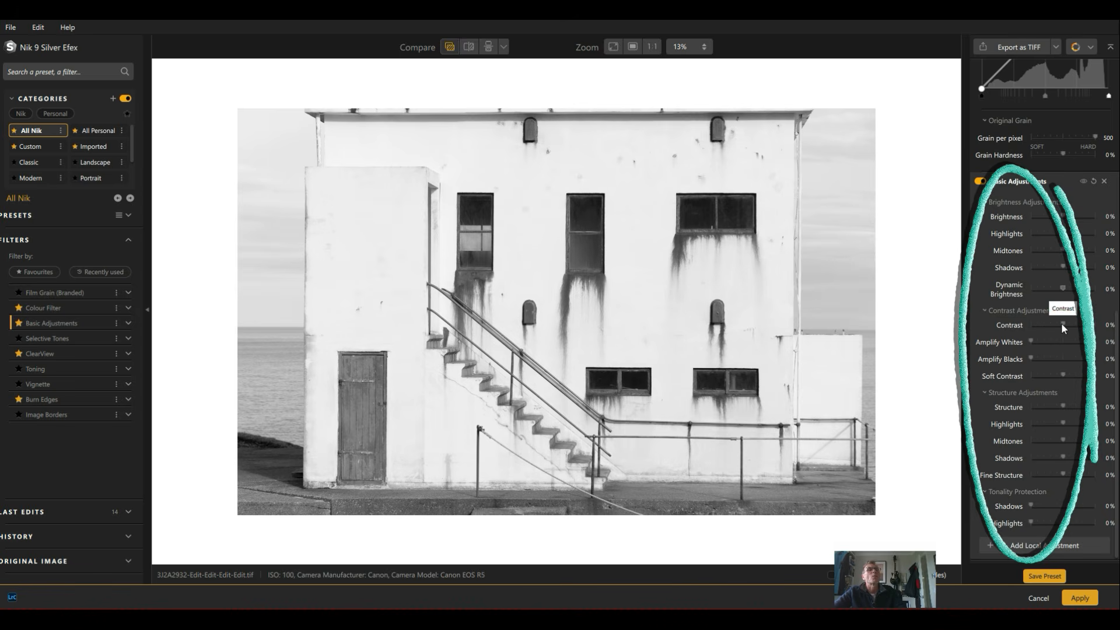
drag(1063, 325, 1074, 326)
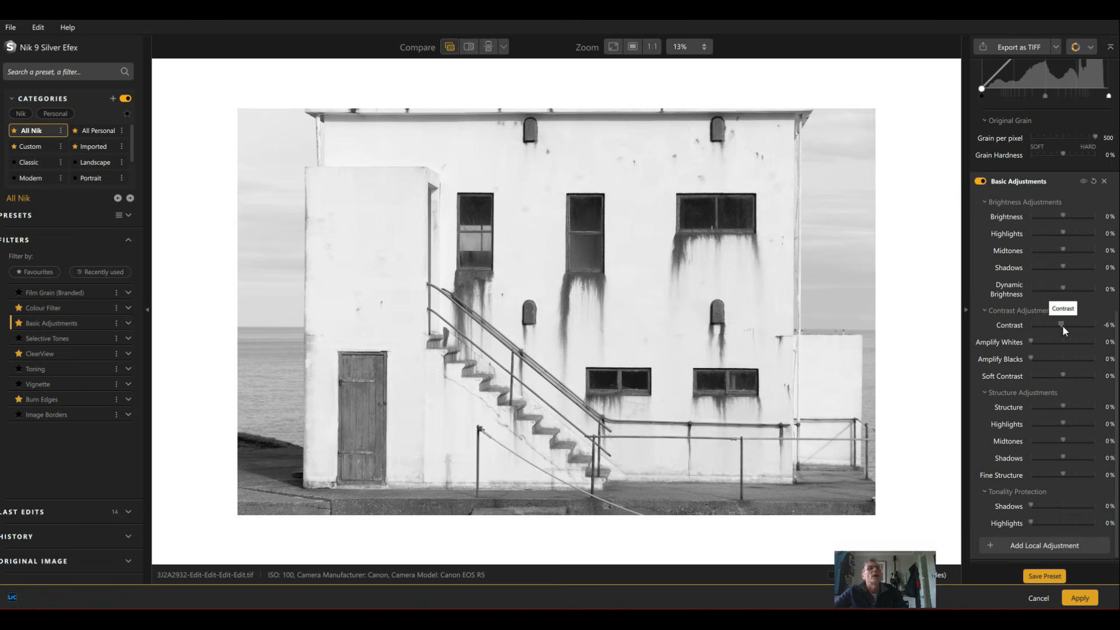
double_click(1063, 324)
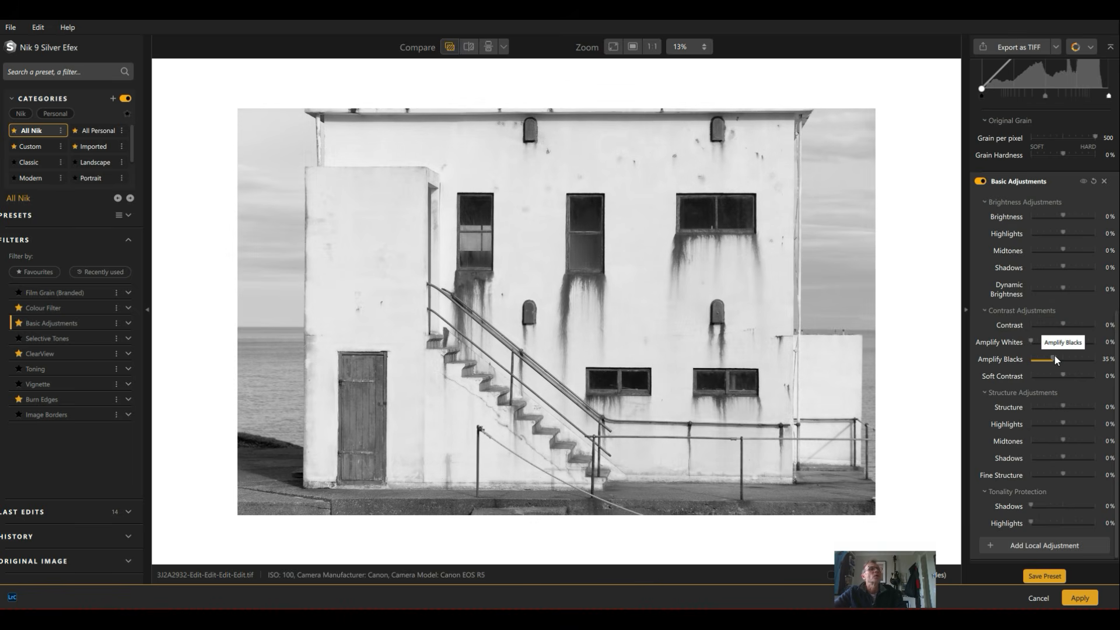
Try Amplify Whites, returning it to 0%, and set Amplify Blacks to 10%.
drag(1031, 342, 1042, 340)
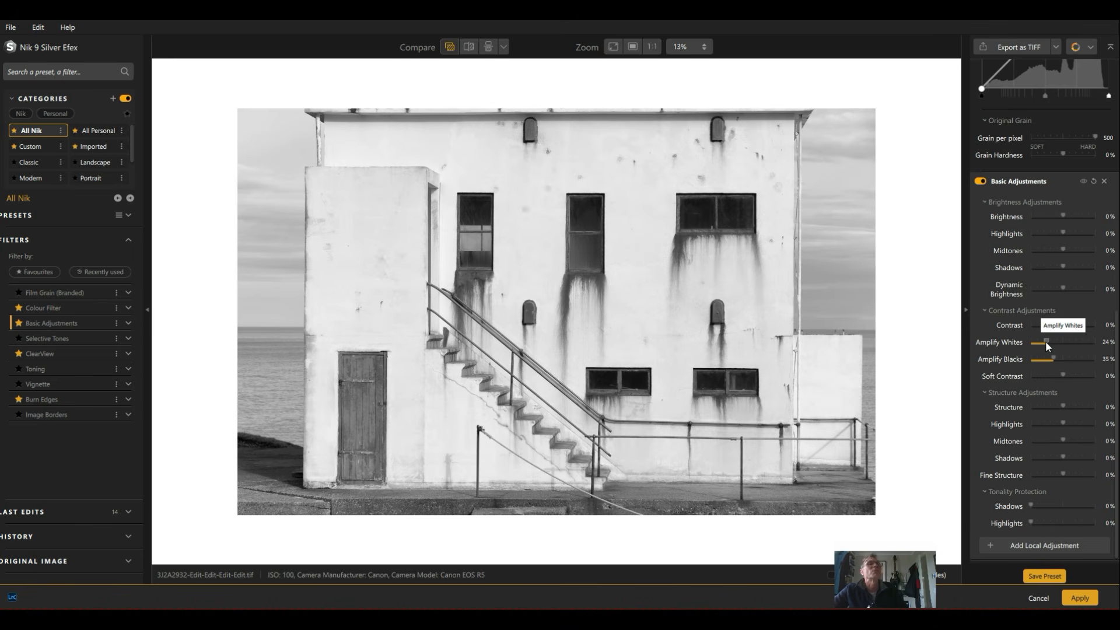
double_click(1046, 341)
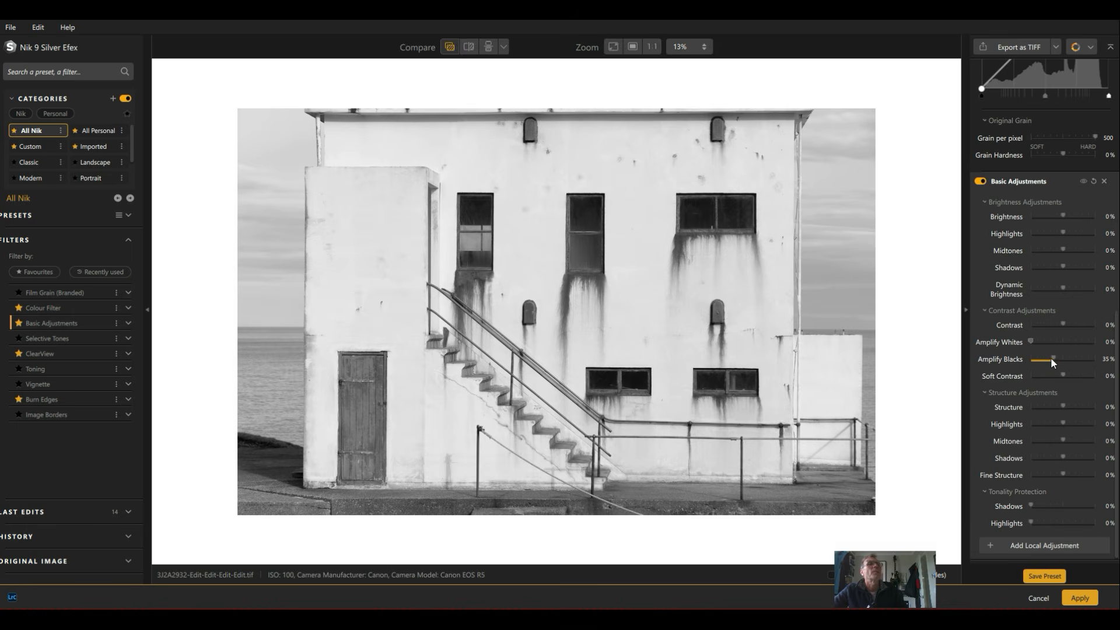
double_click(1052, 358)
drag(1031, 355, 1040, 356)
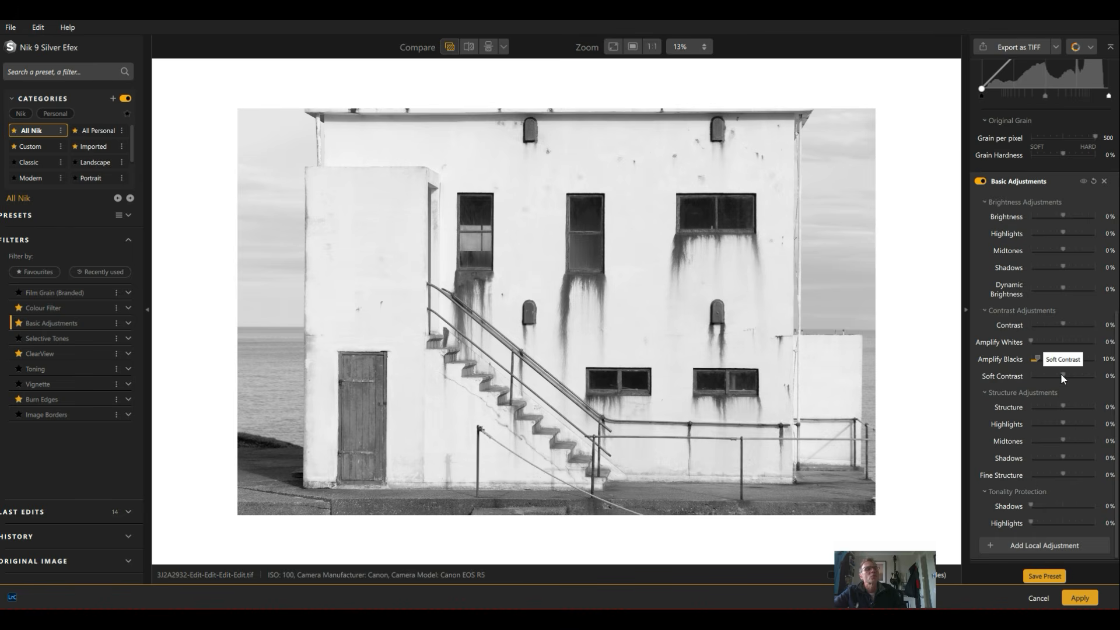
Try Soft Contrast, returning it to 0%, and set the overall Structure to 28%.
drag(1077, 376, 1066, 375)
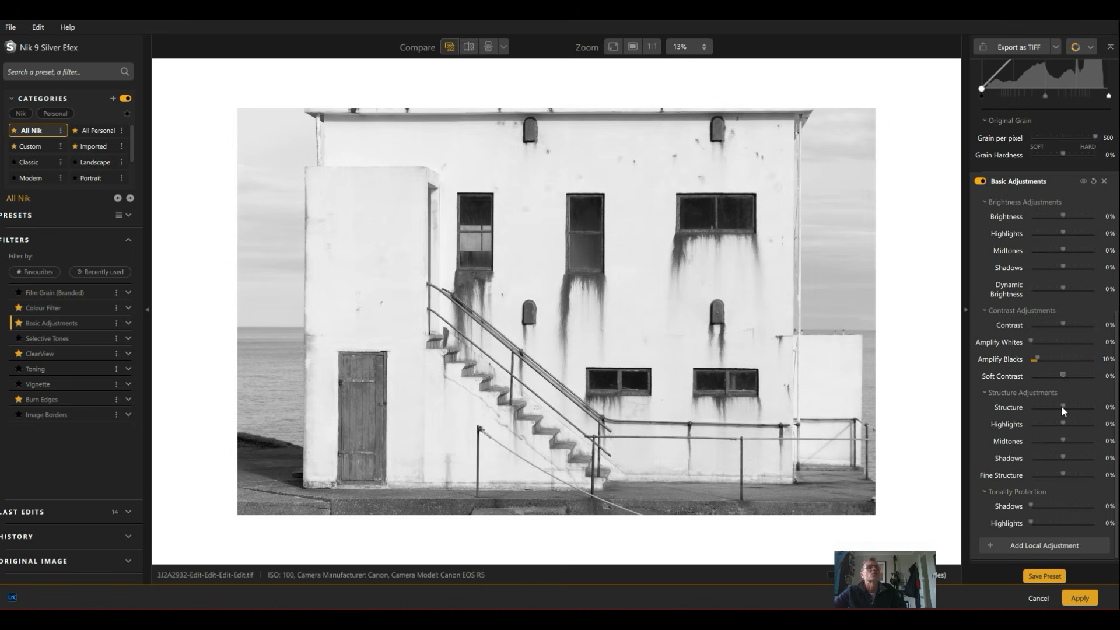
drag(1062, 407, 1080, 407)
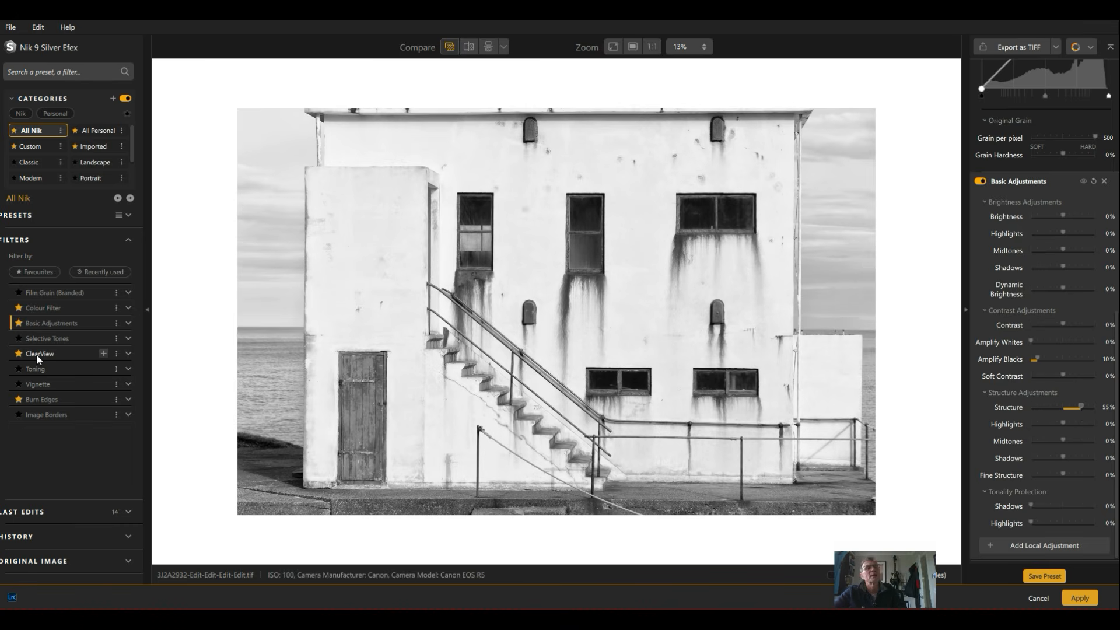
double_click(1081, 406)
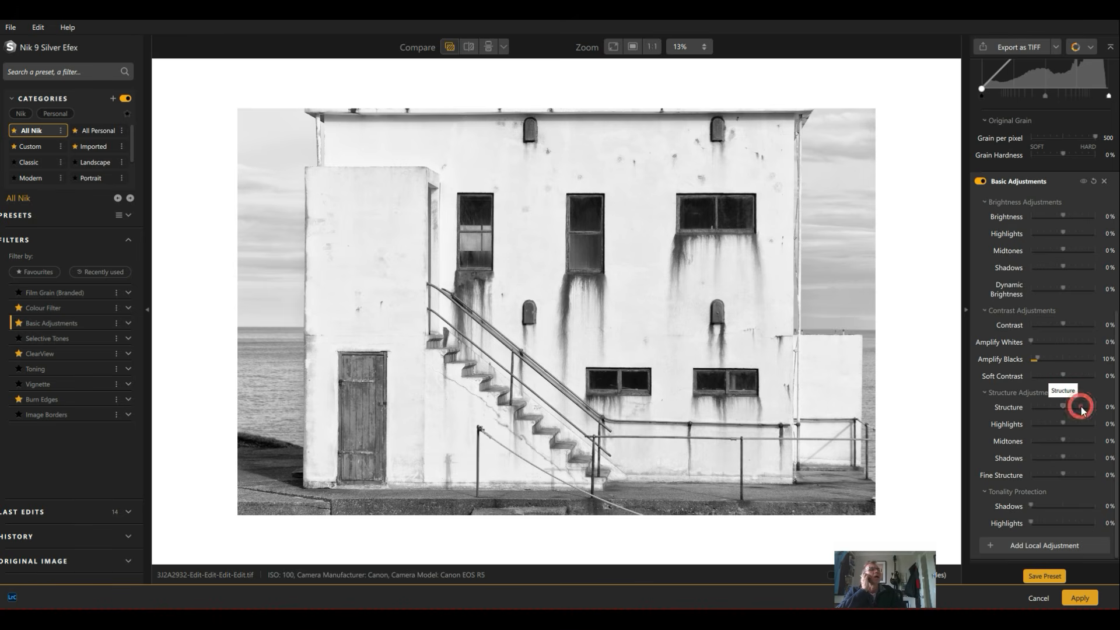
drag(1066, 406, 1070, 407)
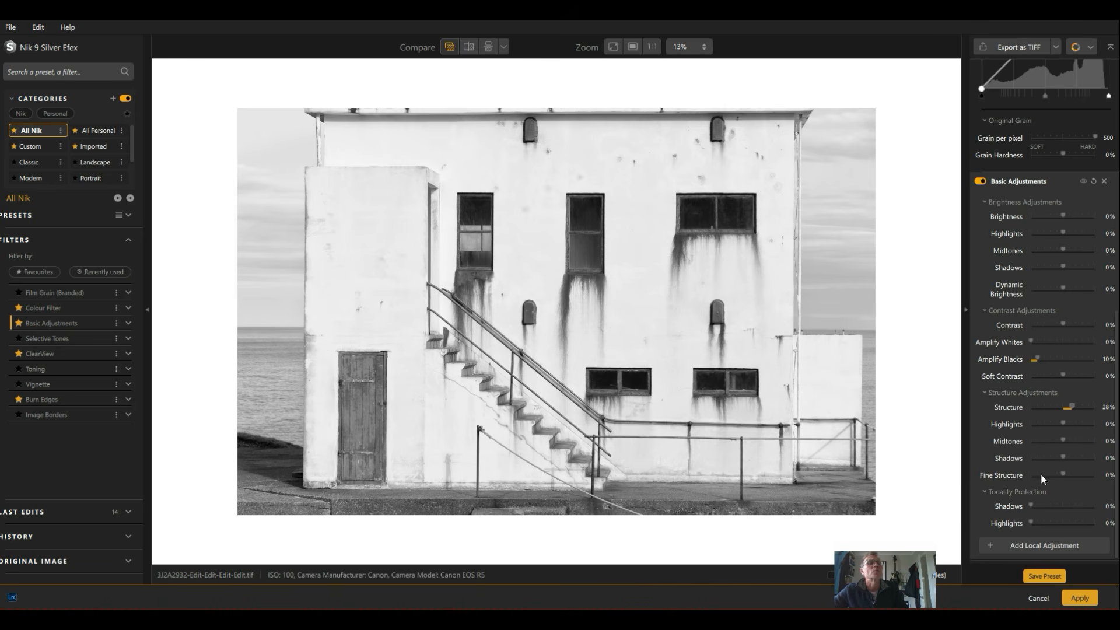
Add a Basic Adjustments control point on the wooden door and try raising its local Brightness, resetting it.
click(1031, 545)
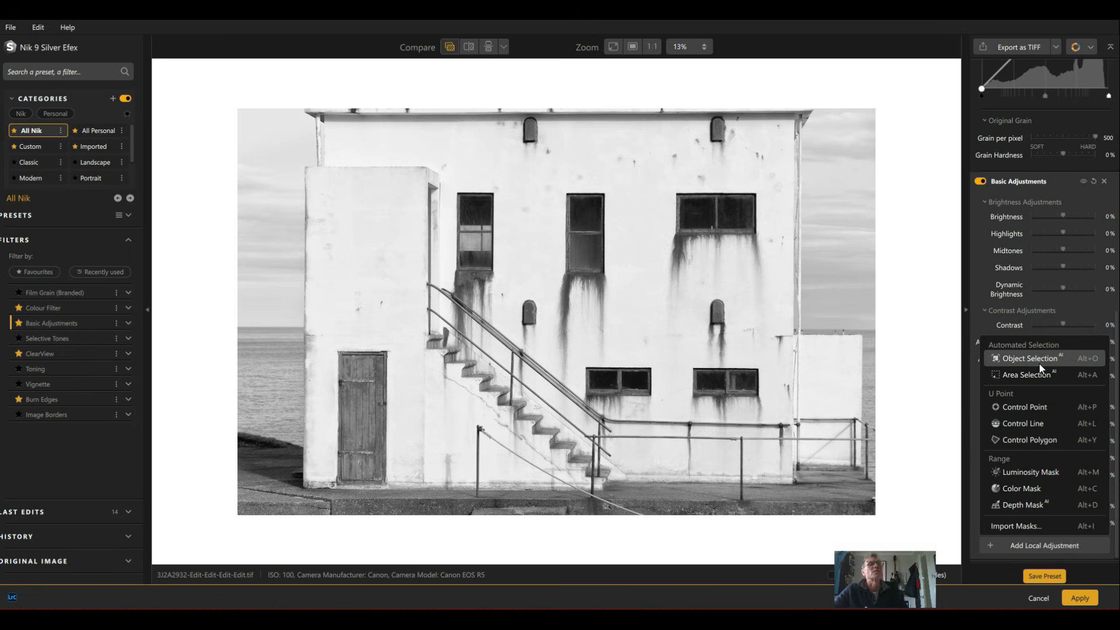
click(1027, 407)
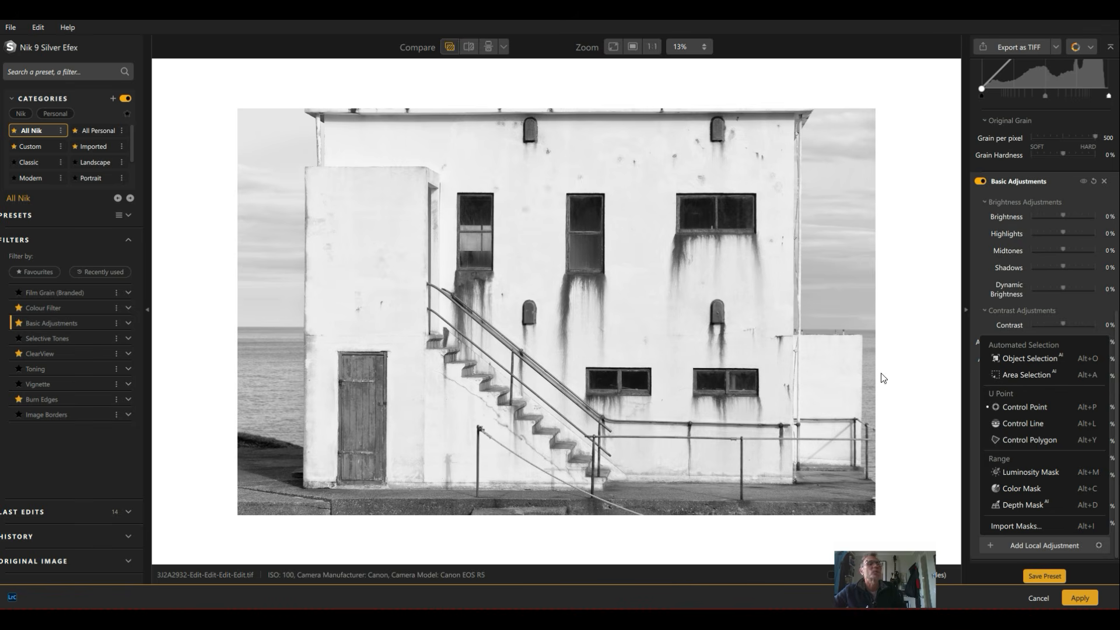
click(358, 419)
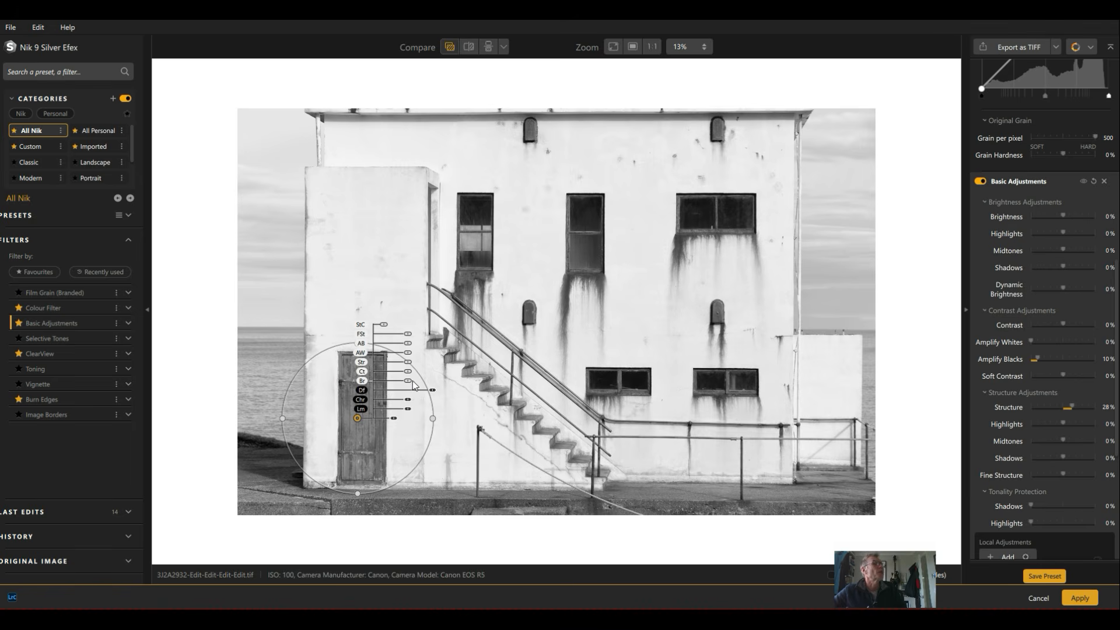
drag(411, 384, 422, 385)
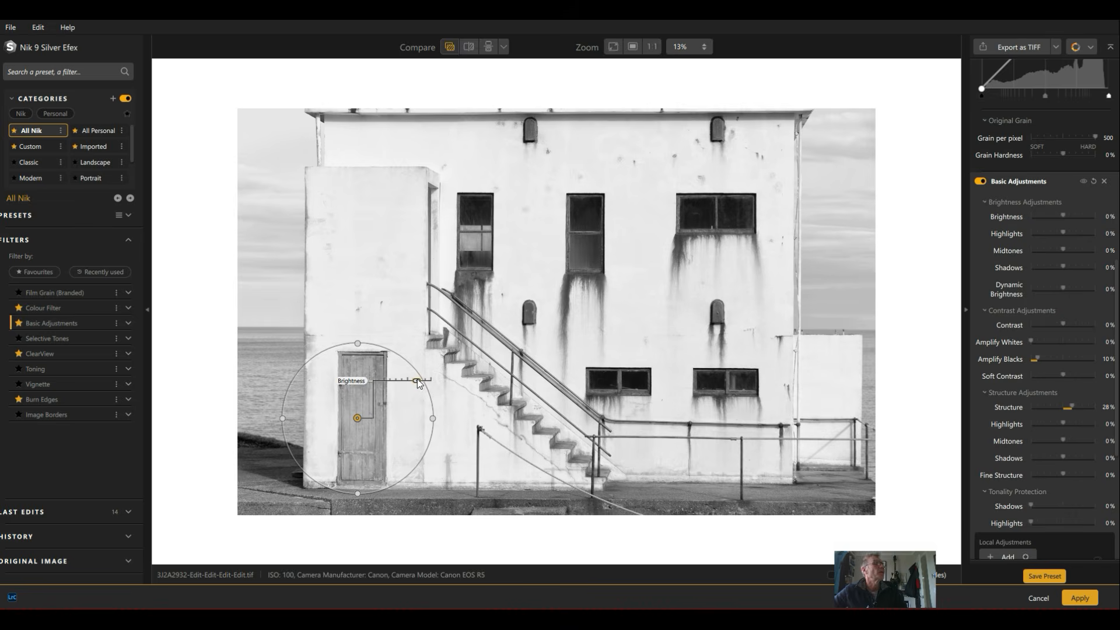
double_click(417, 380)
scroll(414, 375, down, 8)
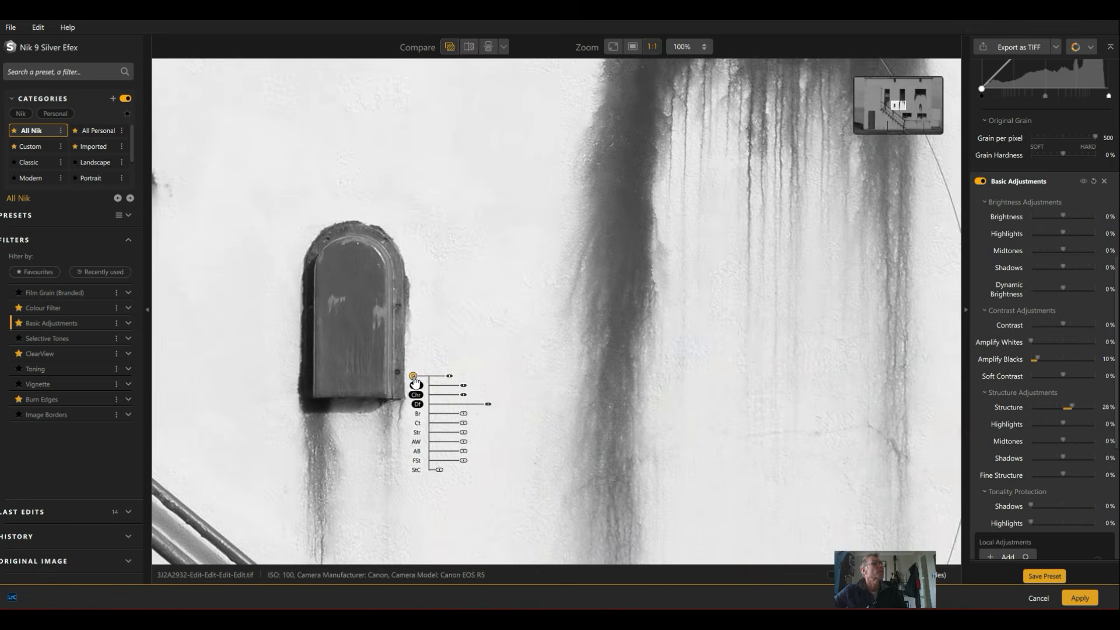
scroll(436, 369, down, 2)
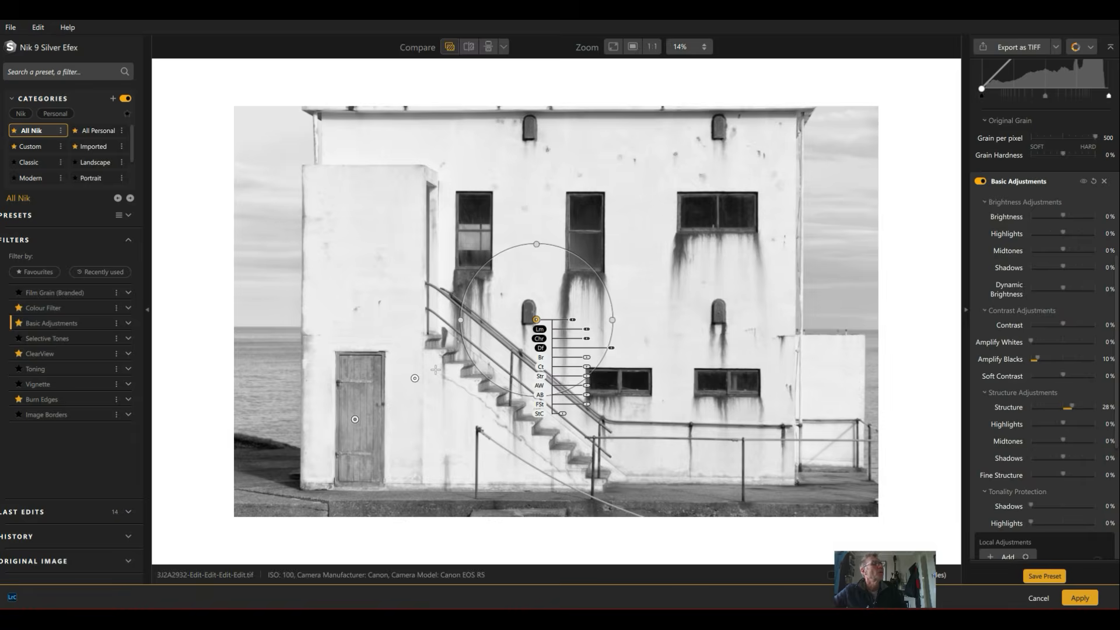
Increase Amplify Blacks on the wooden door's control point to darken the door locally.
click(354, 418)
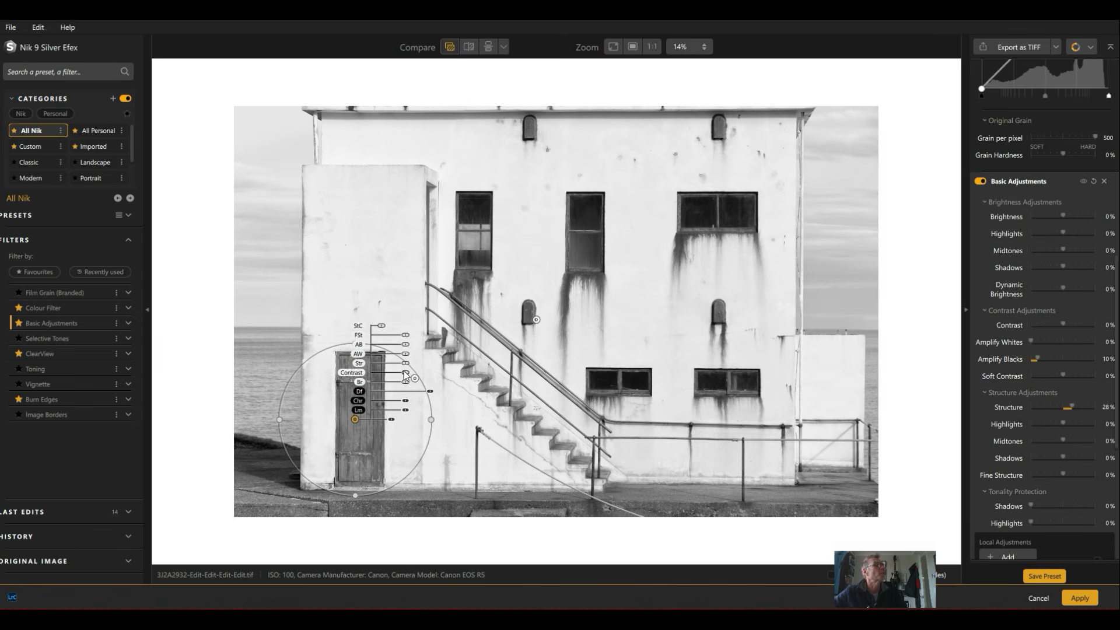
click(406, 345)
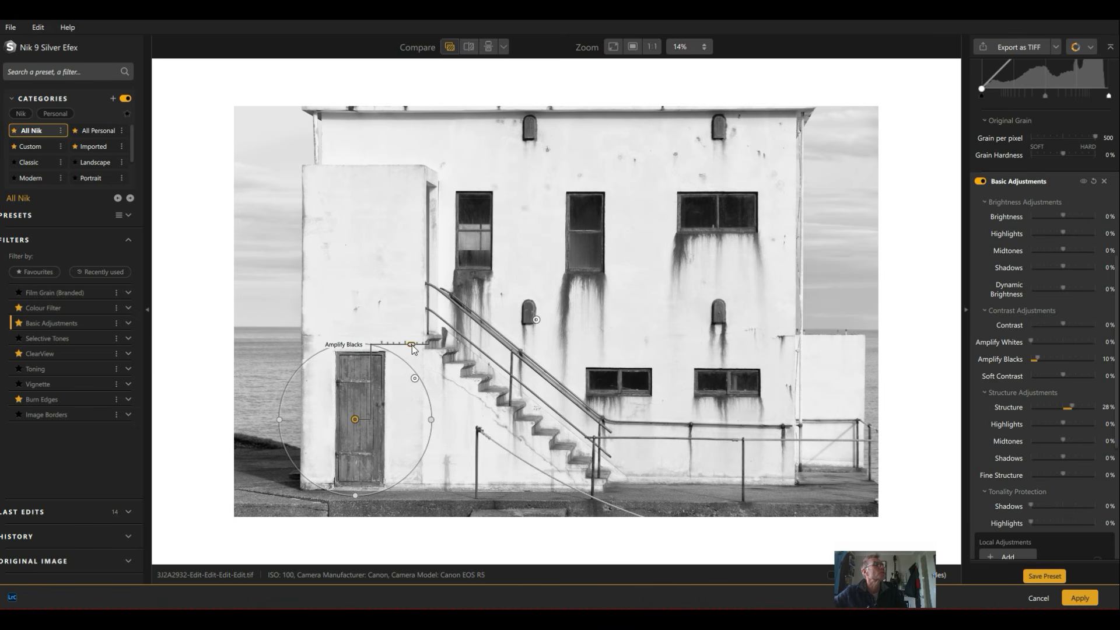
mouse_move(415, 346)
mouse_down()
mouse_move(391, 346)
mouse_move(422, 348)
mouse_up()
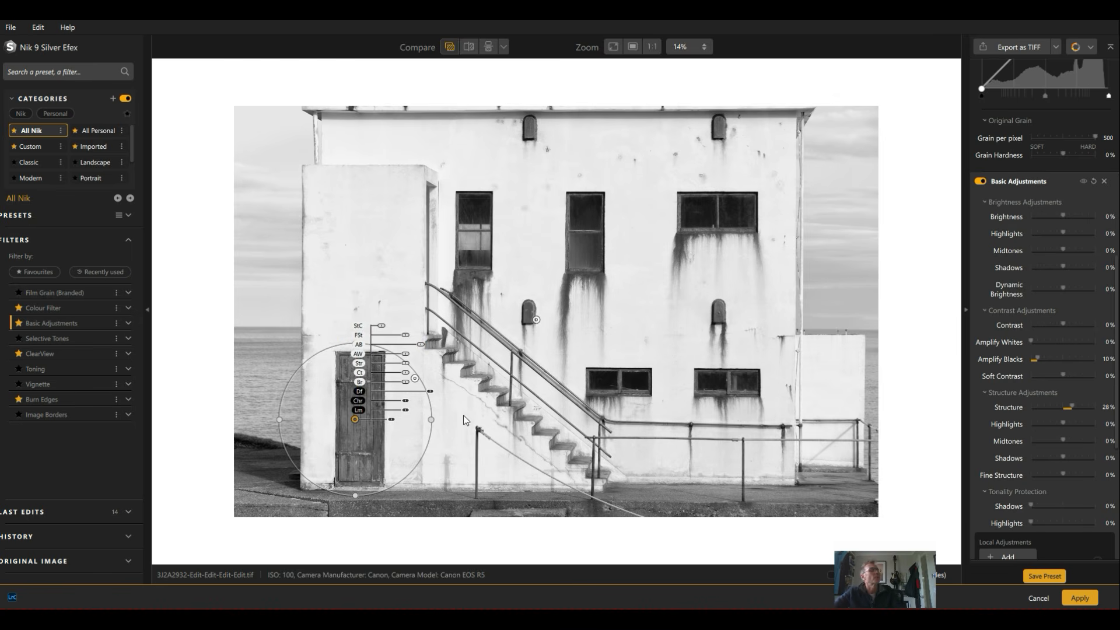
Add a Basic Adjustments control point on the tall middle window and set its local Brightness to 34%.
click(595, 349)
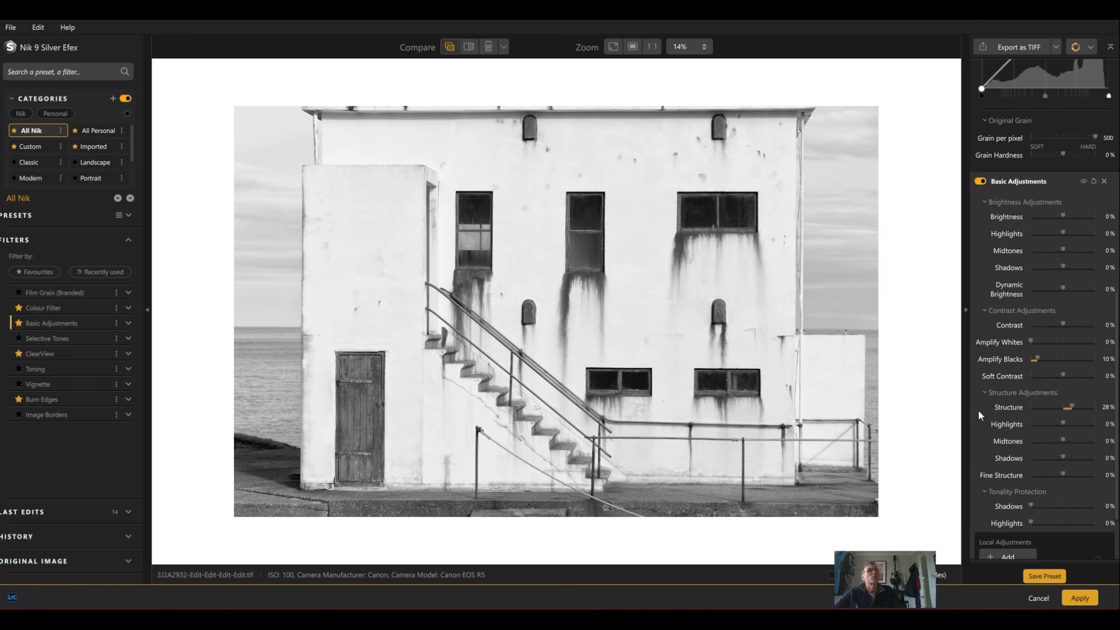
scroll(1007, 540, down, 1)
scroll(1007, 541, down, 3)
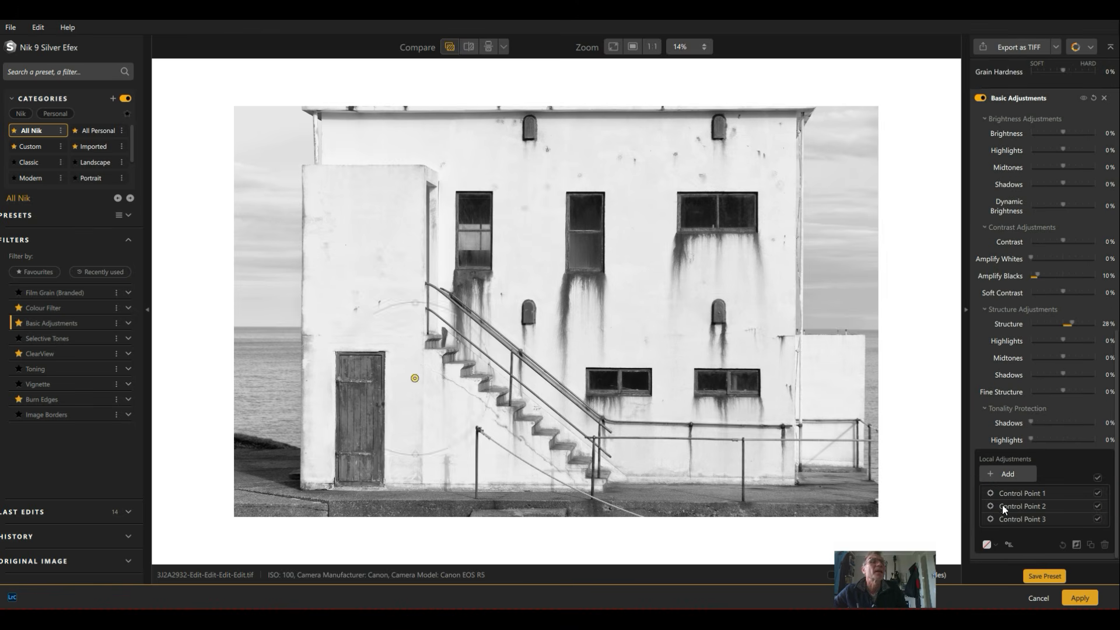
click(1007, 475)
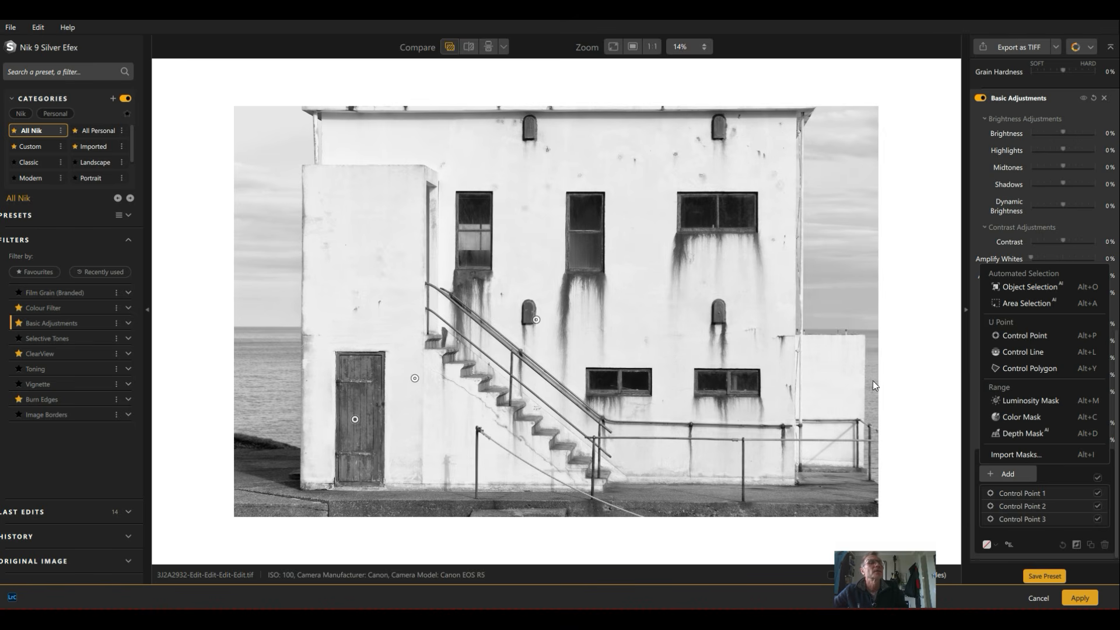
click(998, 474)
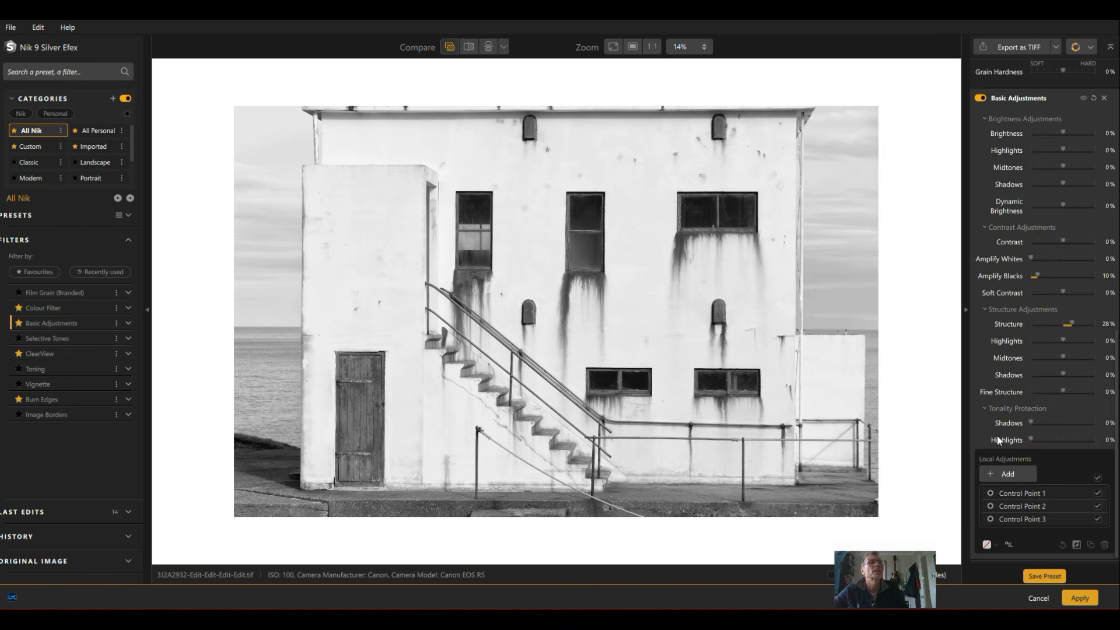
click(1017, 473)
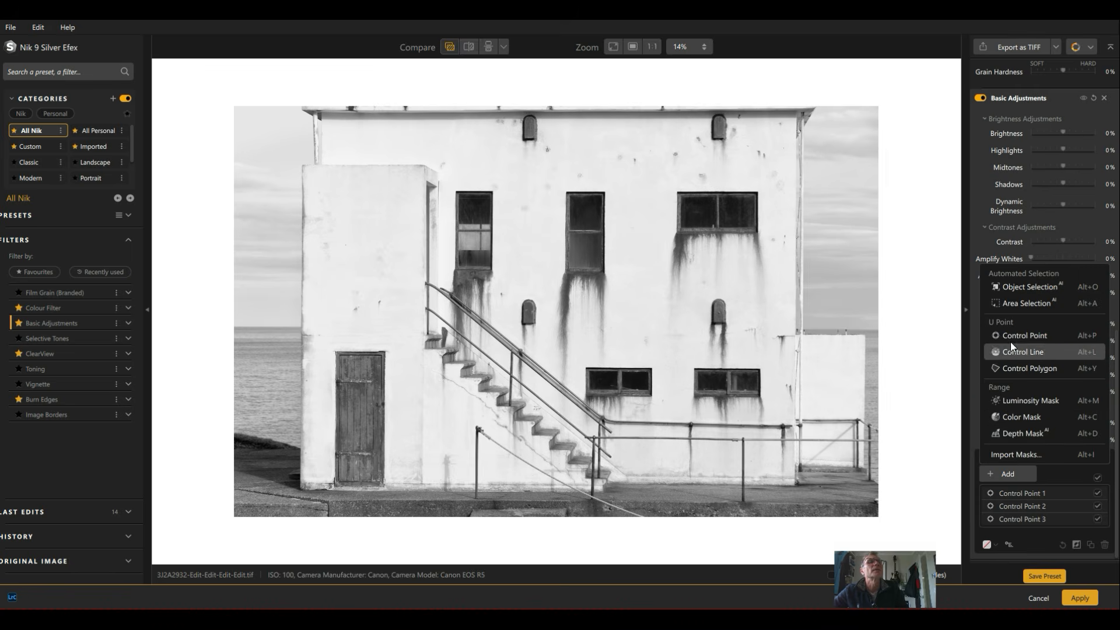
click(1024, 336)
click(596, 228)
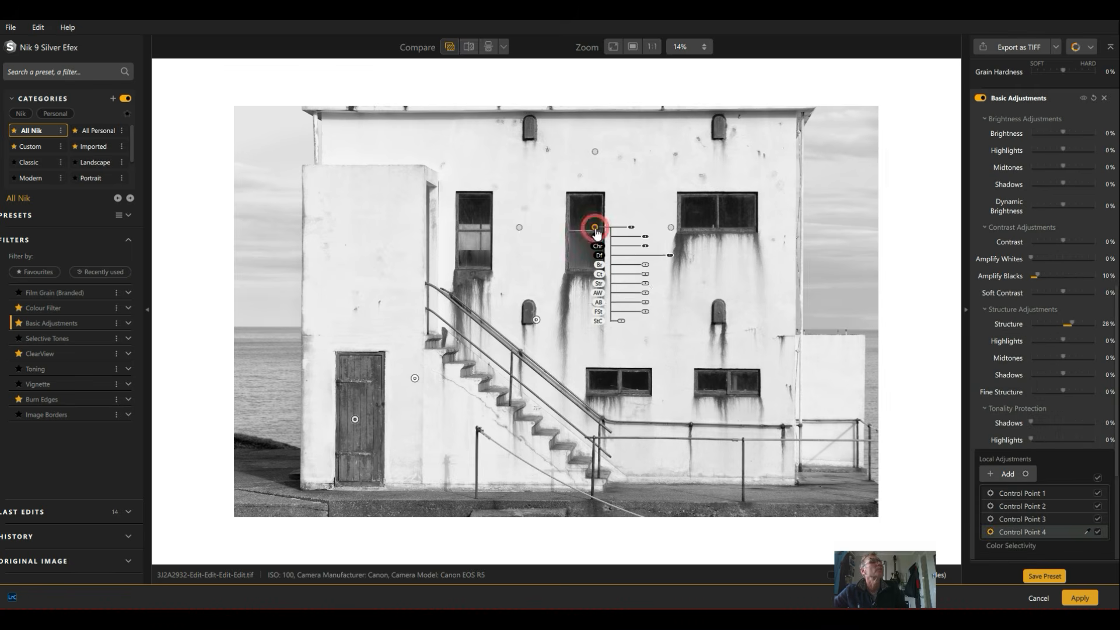
click(647, 265)
drag(651, 265, 653, 265)
Display the B&W Mask of the Basic Adjustments control points to inspect the areas they affect.
scroll(1003, 511, down, 2)
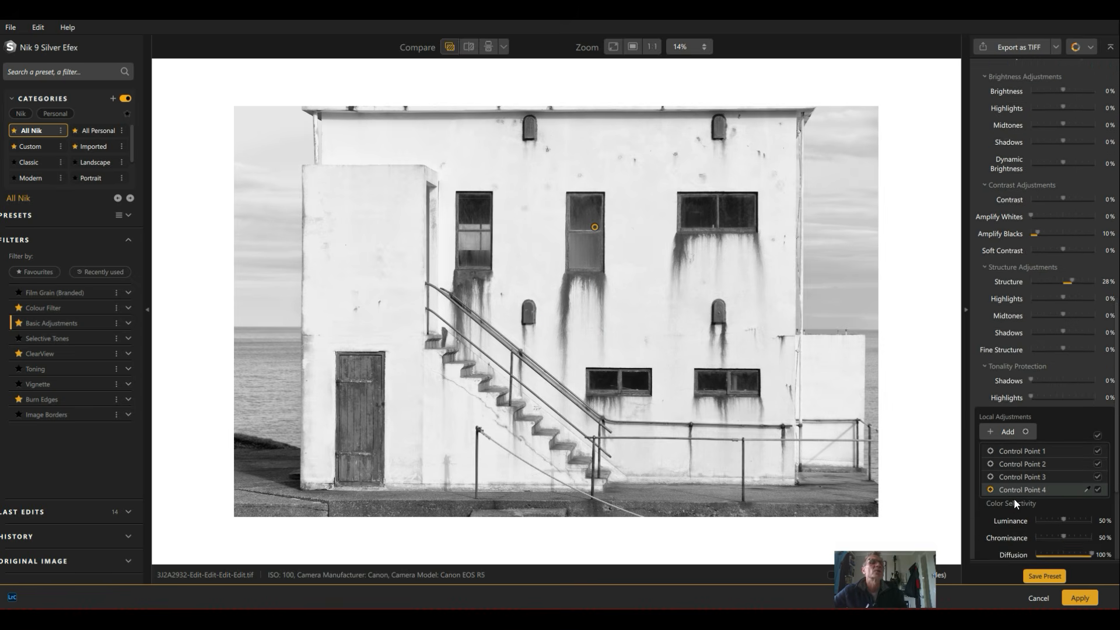
scroll(1014, 503, down, 1)
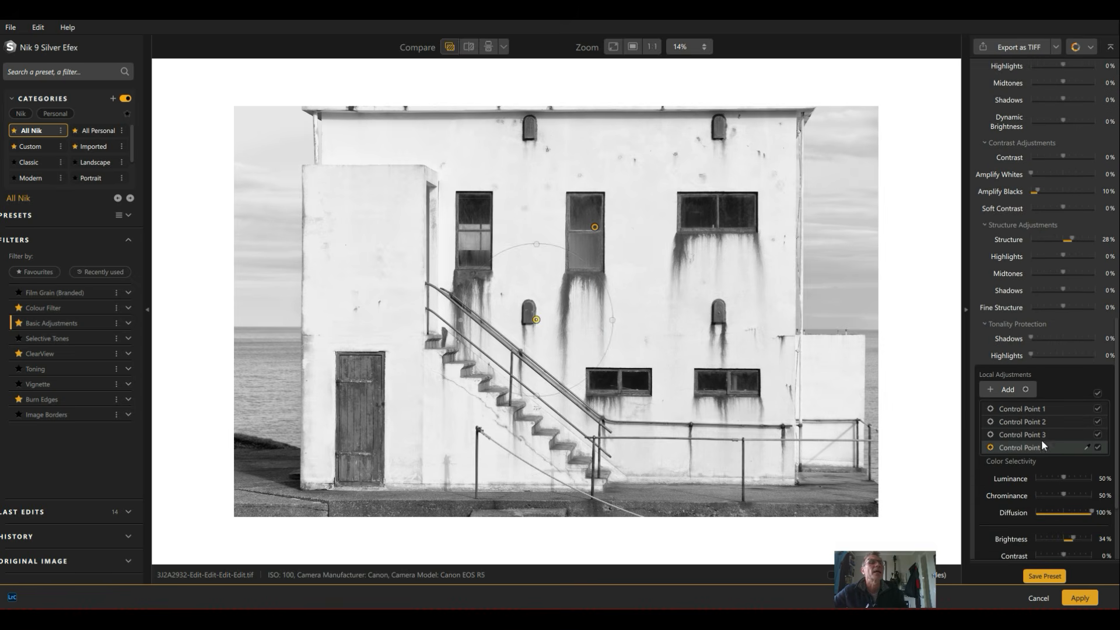
scroll(1027, 458, down, 3)
click(996, 545)
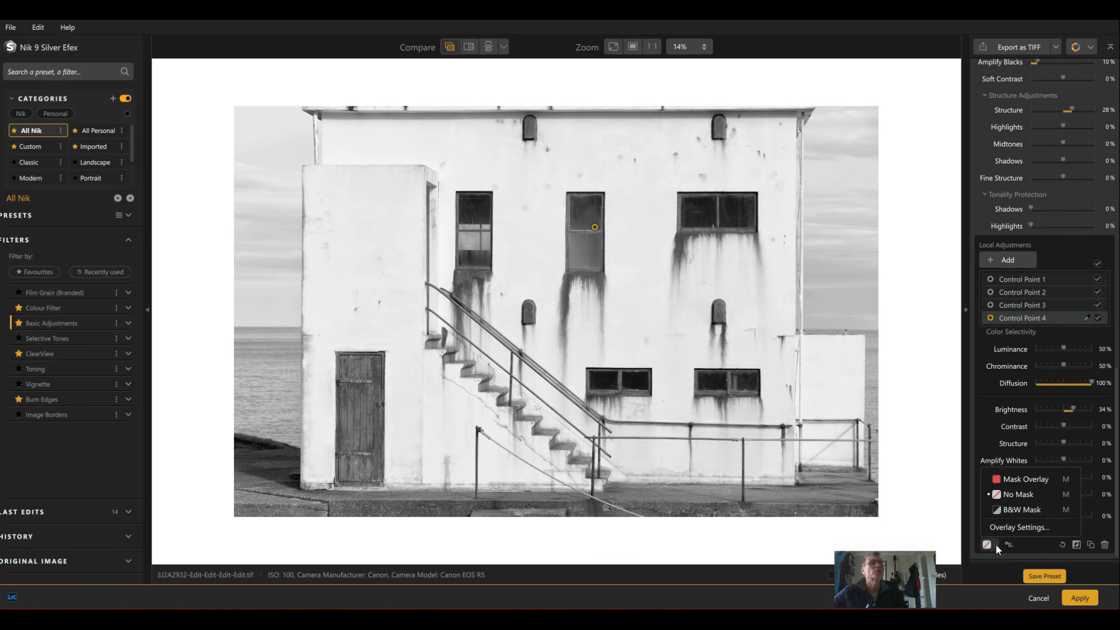
click(996, 513)
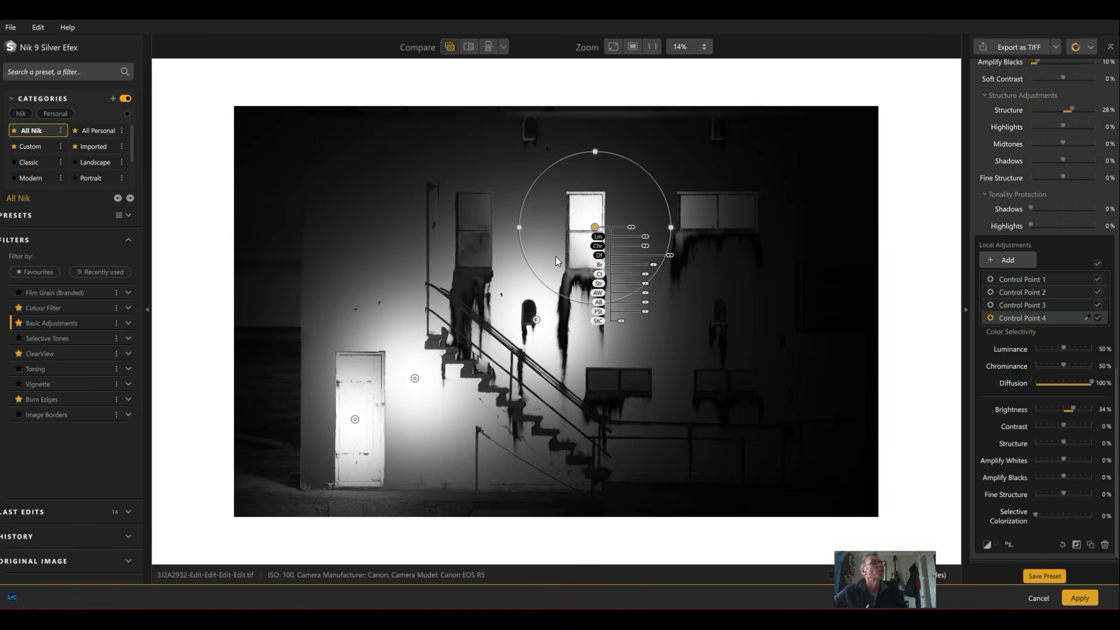
Move the control points on the middle window and wooden door slightly higher, and switch the mask display to No Mask.
drag(594, 227, 587, 217)
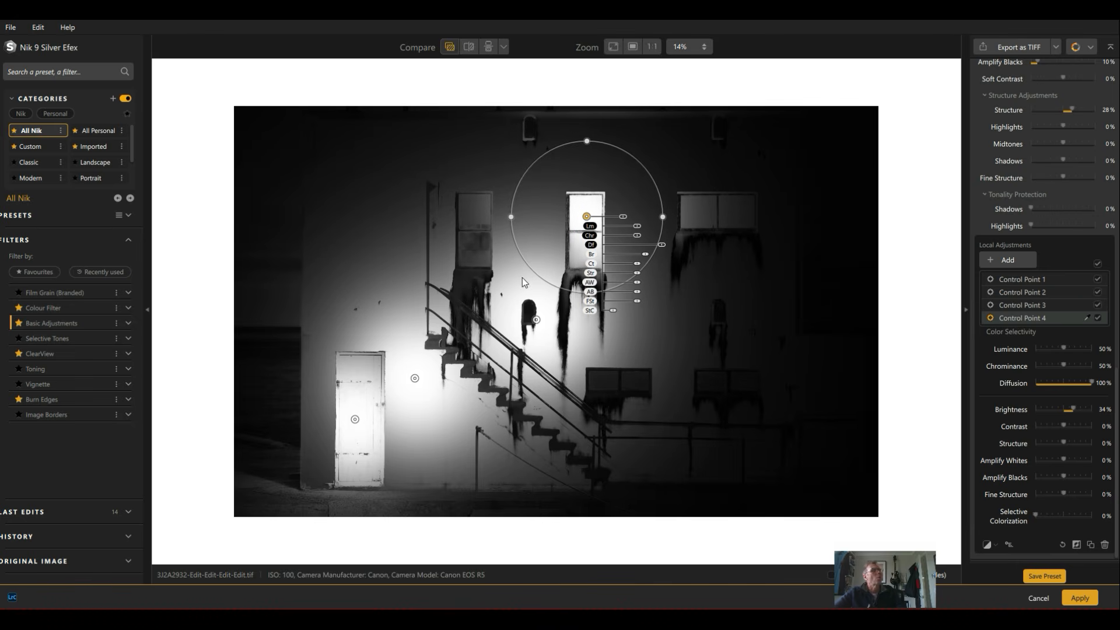
drag(355, 419, 357, 404)
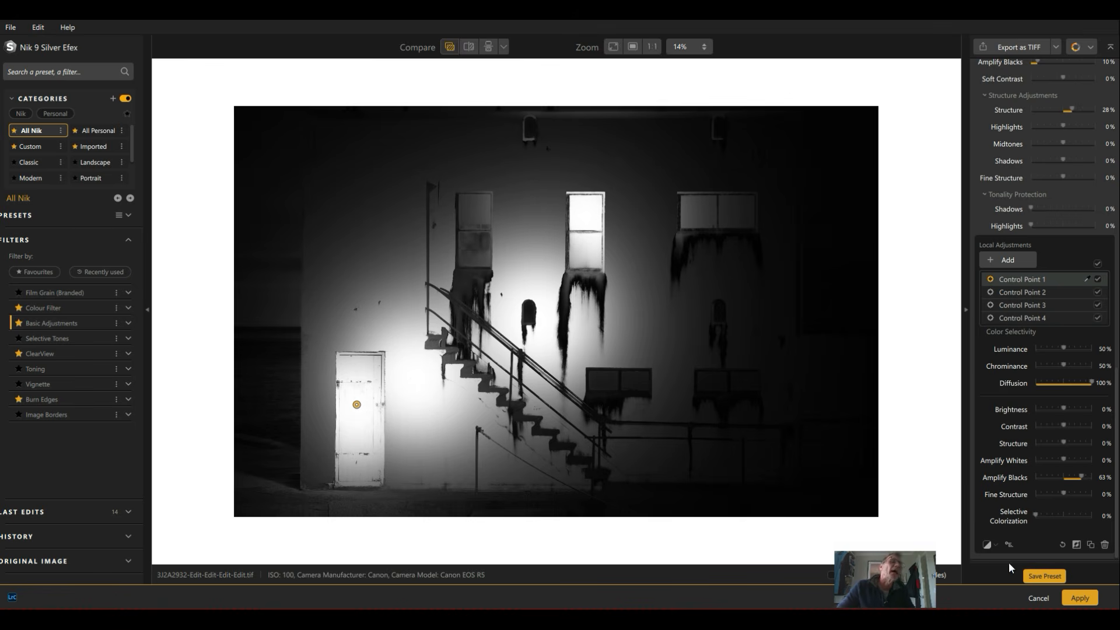
click(996, 540)
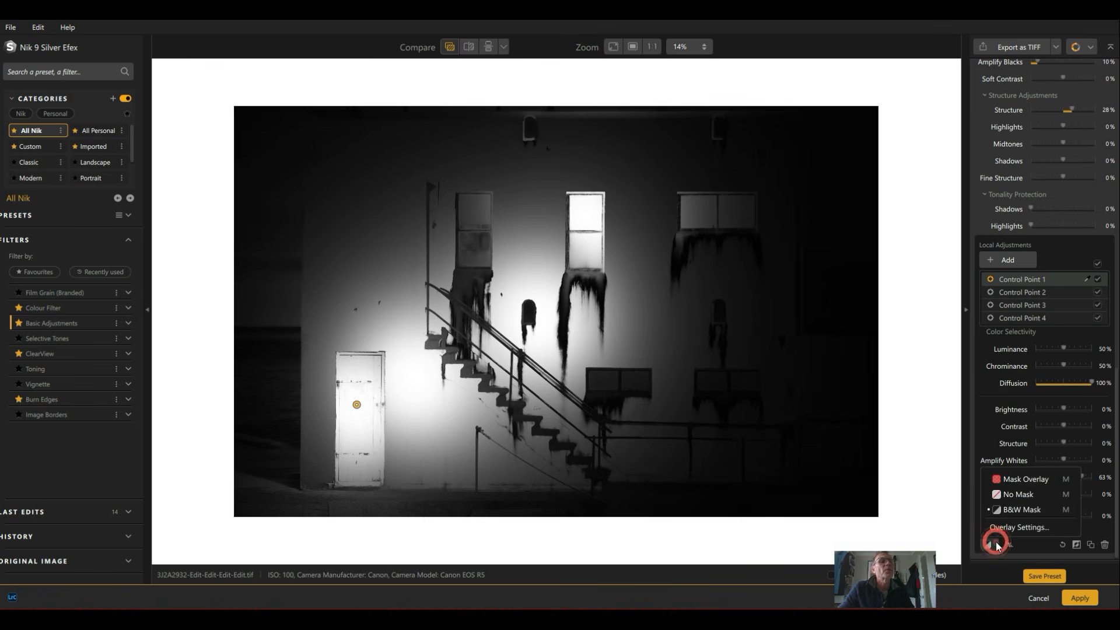
click(1013, 493)
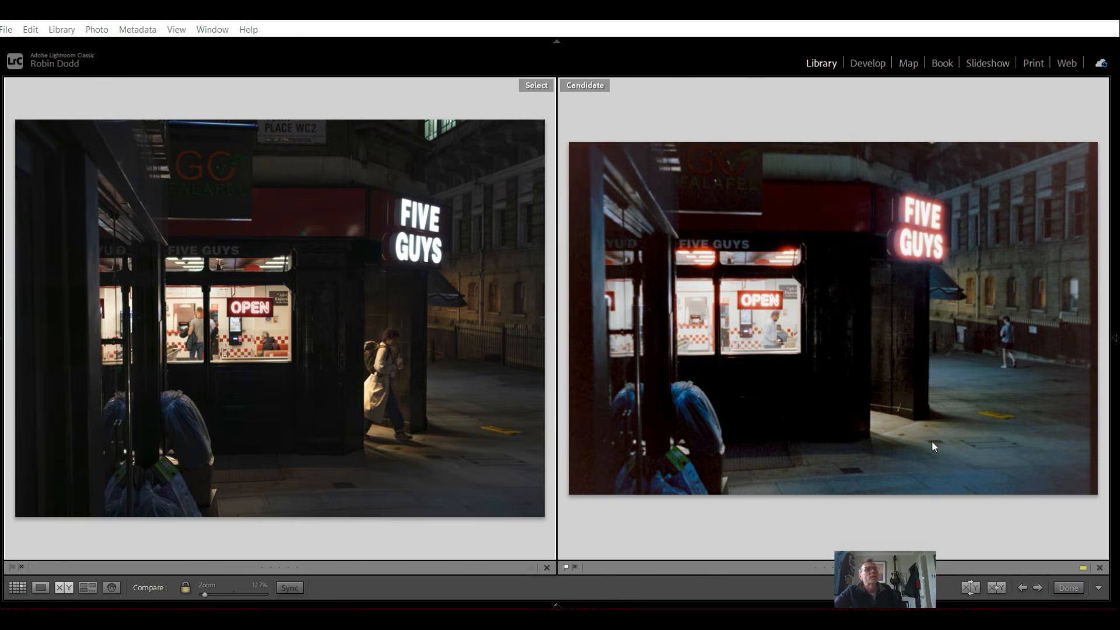
Examine the glow around the FIVE GUYS sign in both compared photos at 50% zoom, and return to the full view.
click(906, 259)
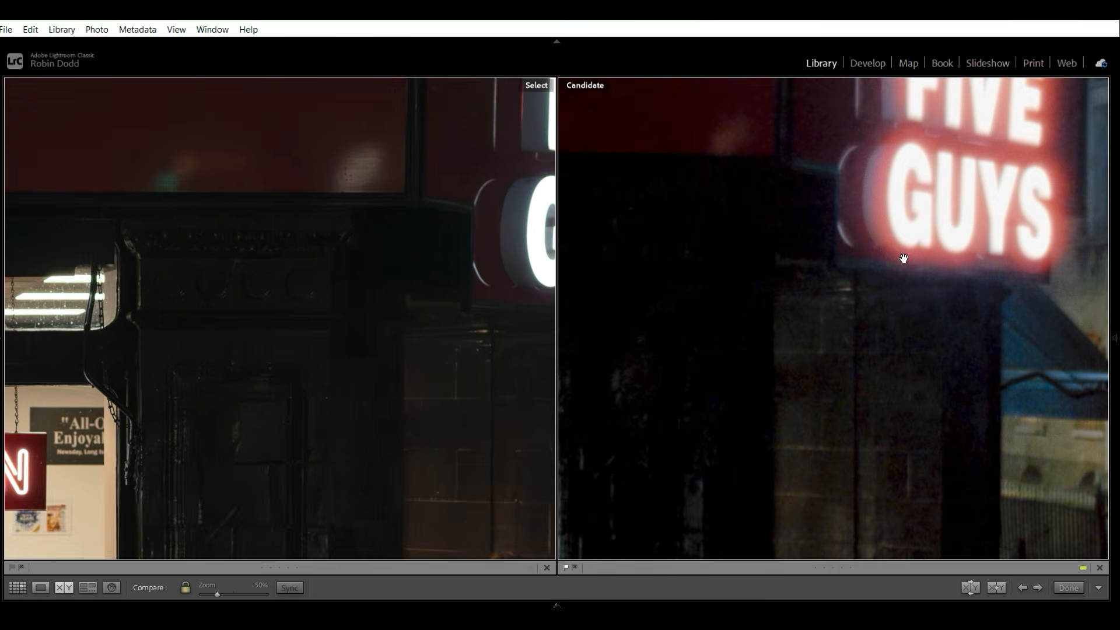
drag(903, 258, 821, 325)
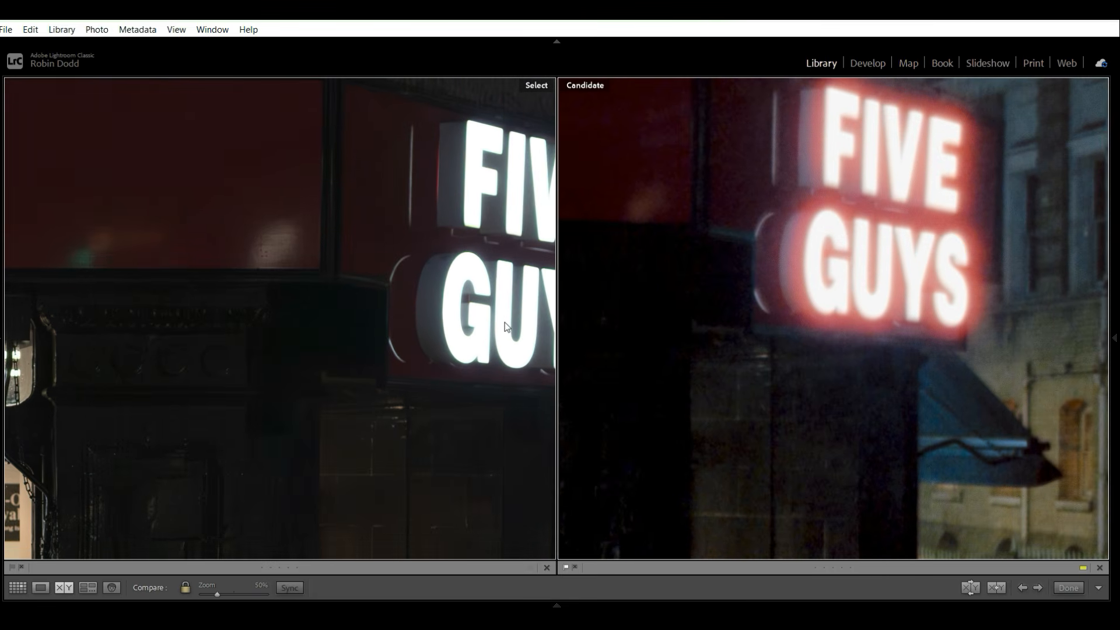
click(790, 365)
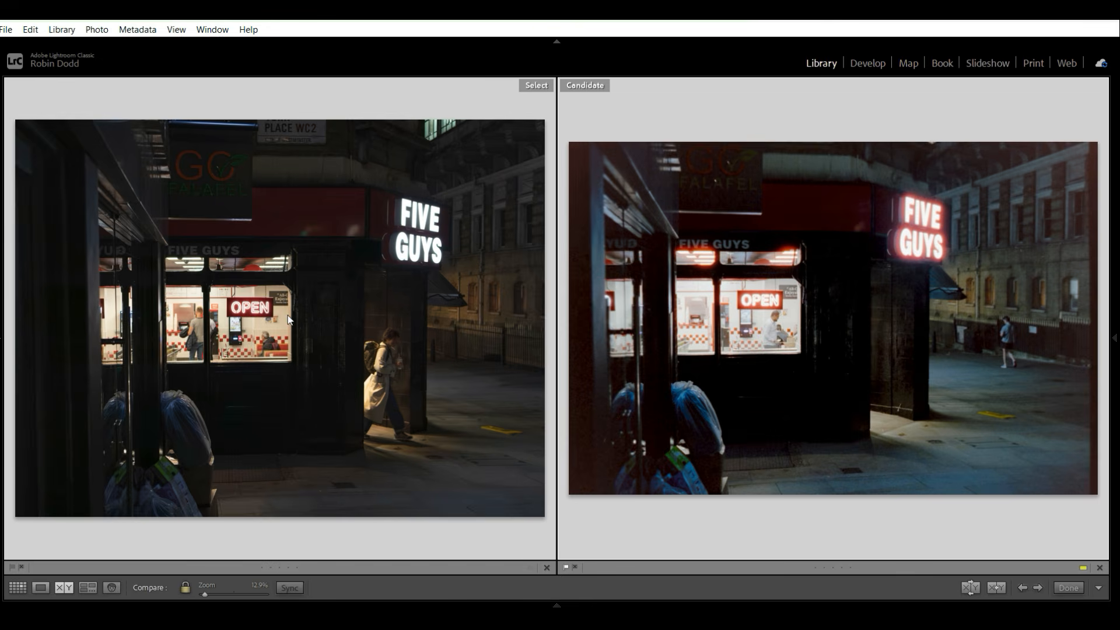
Open the night street photo in Develop and send a copy with Lightroom adjustments to Nik 9 Color Efex.
mouse_move(3, 330)
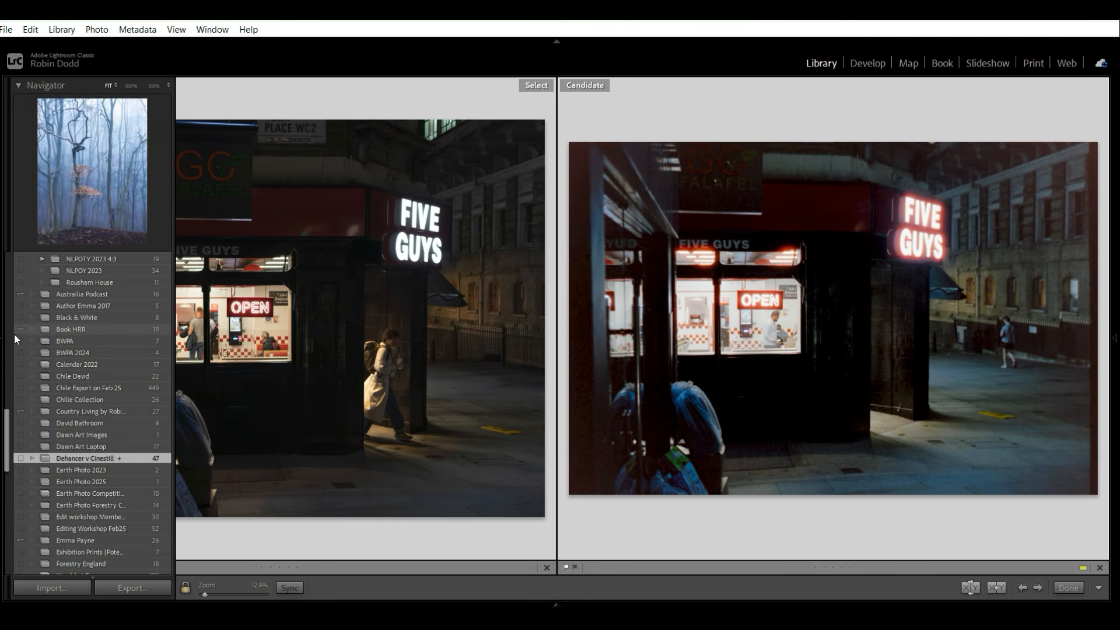
key(Tab)
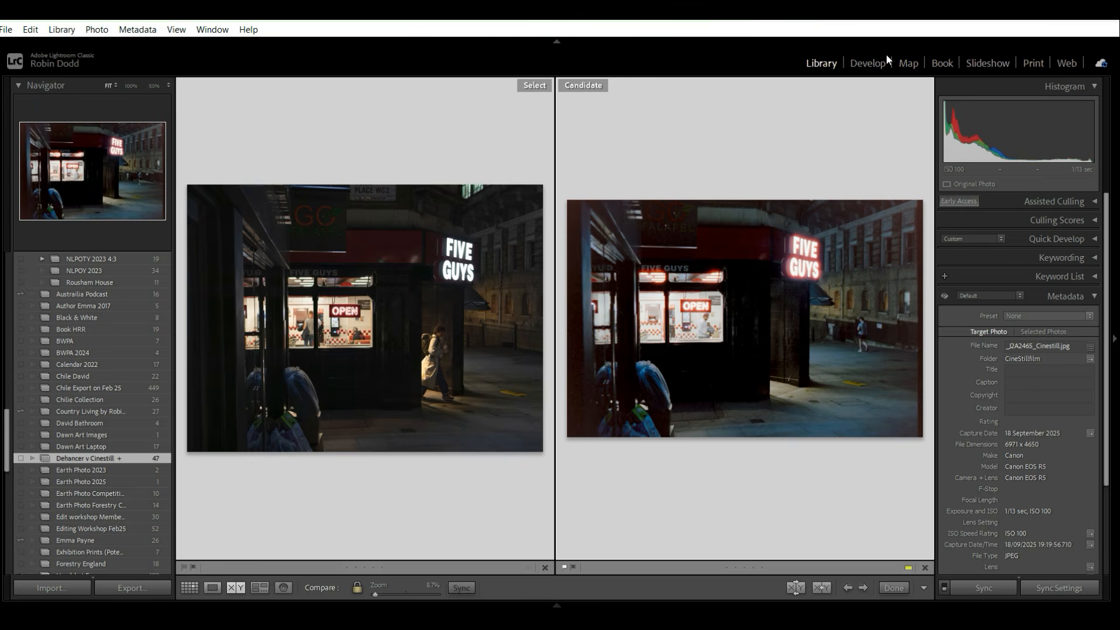
click(872, 63)
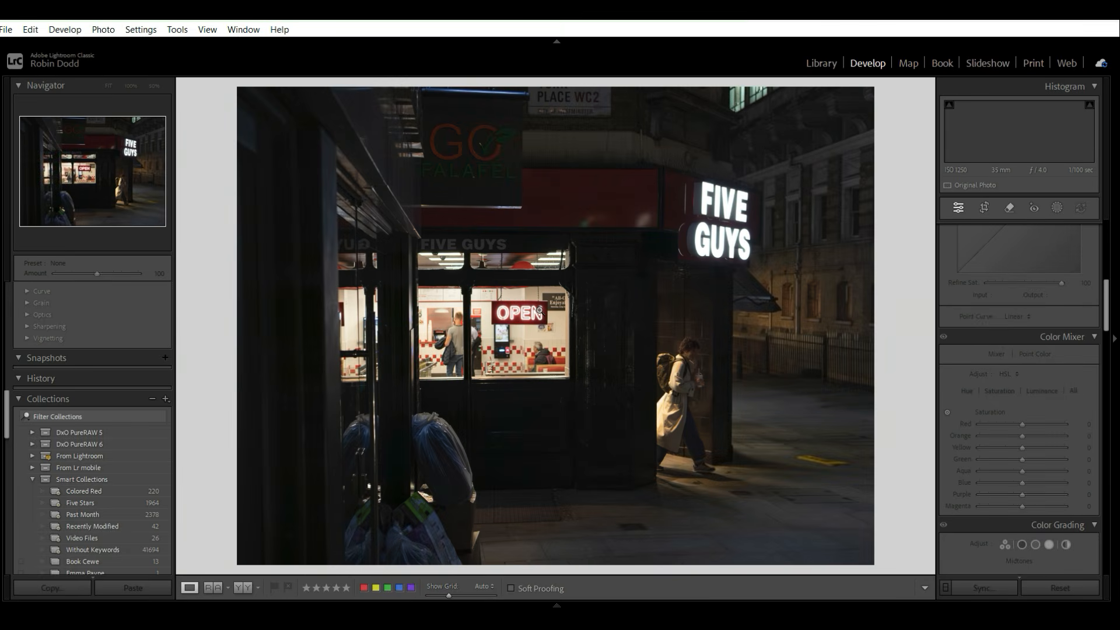
right_click(654, 337)
click(700, 262)
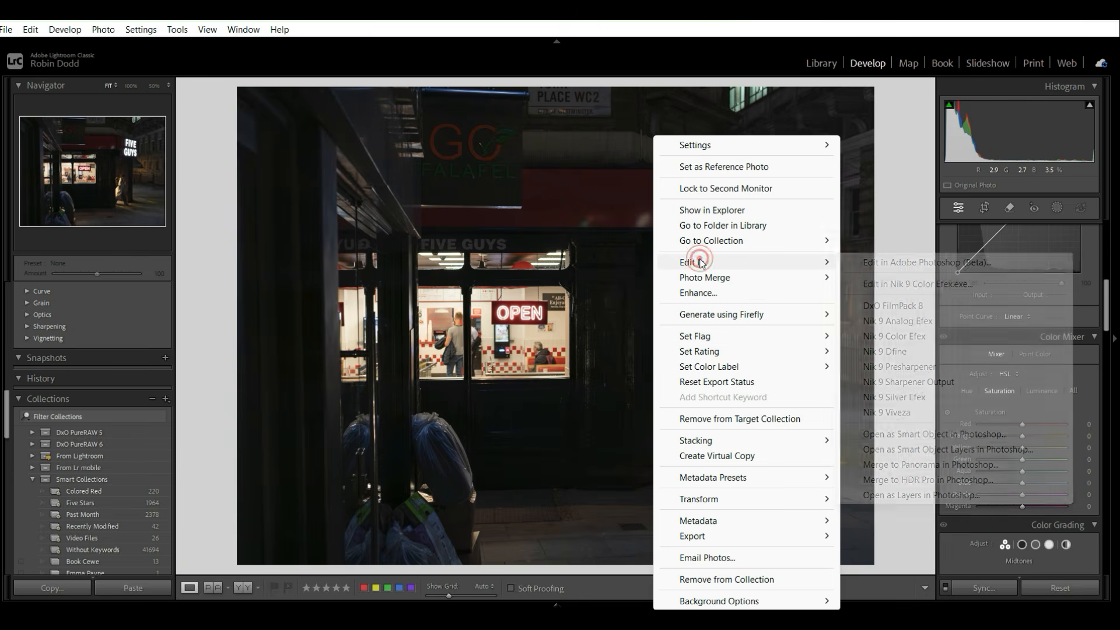
click(881, 337)
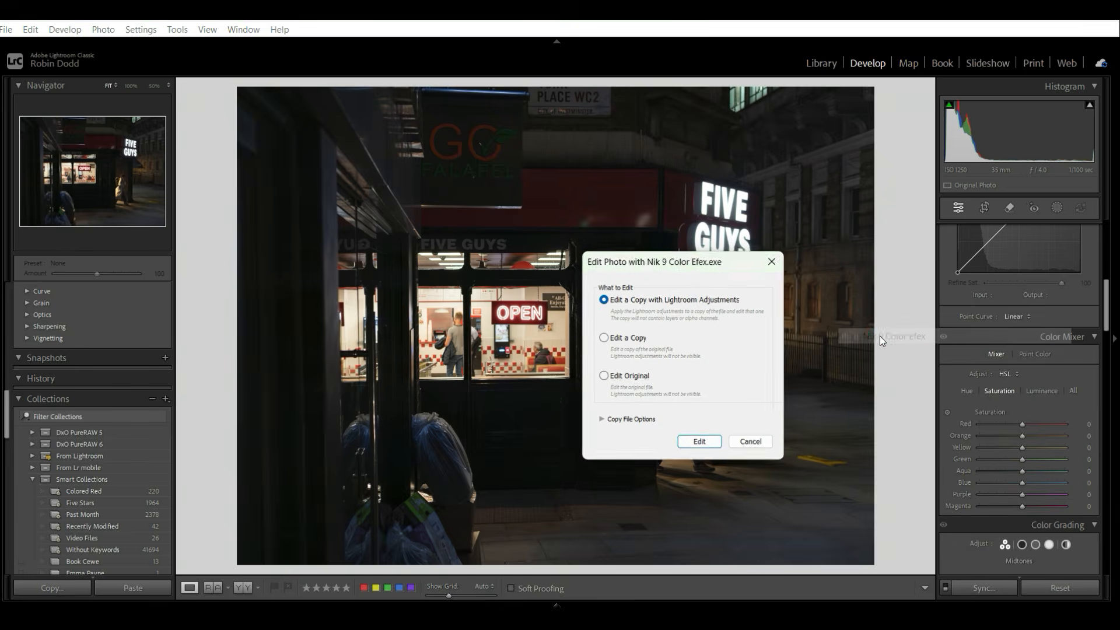
click(700, 445)
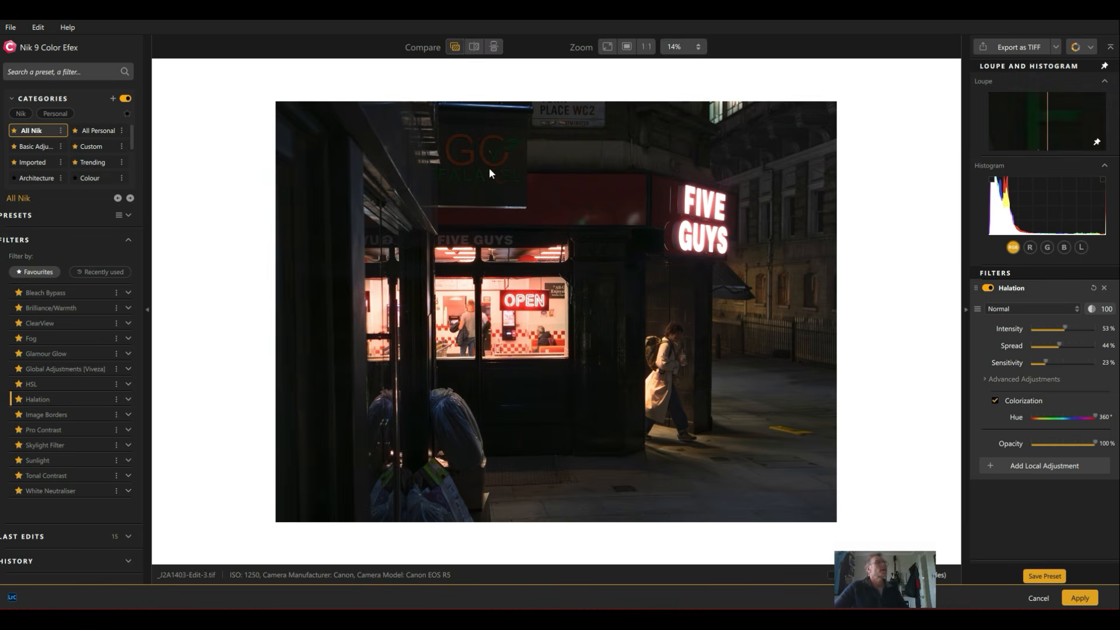
Compare the Halation effect with the original photo, and set the filter's Intensity to 67% and Spread to 54%.
click(455, 48)
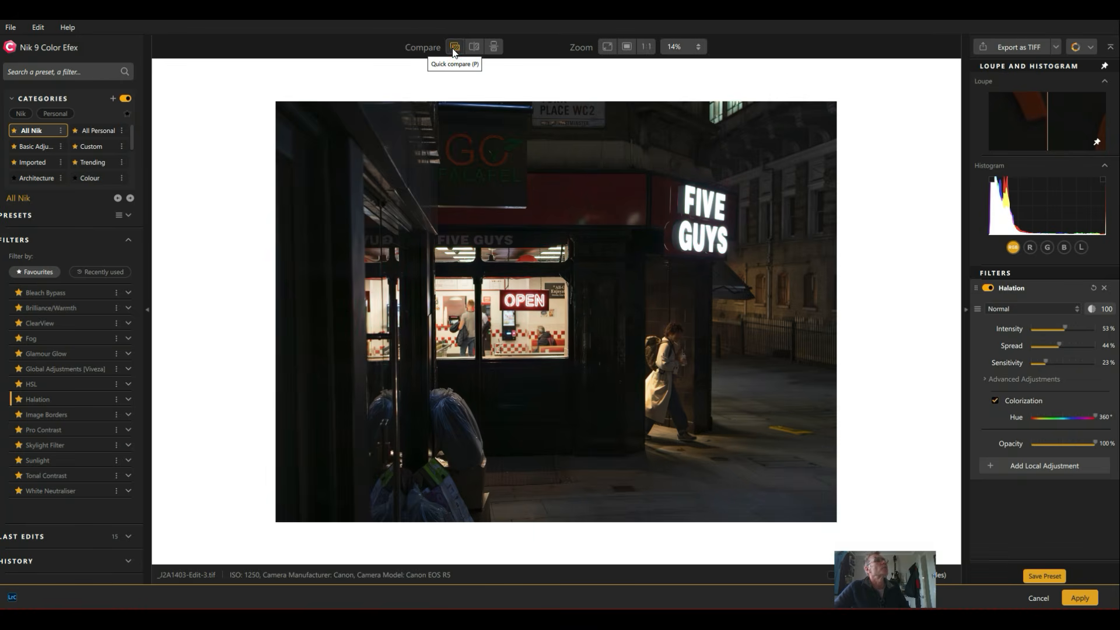
click(455, 48)
click(454, 49)
click(454, 49)
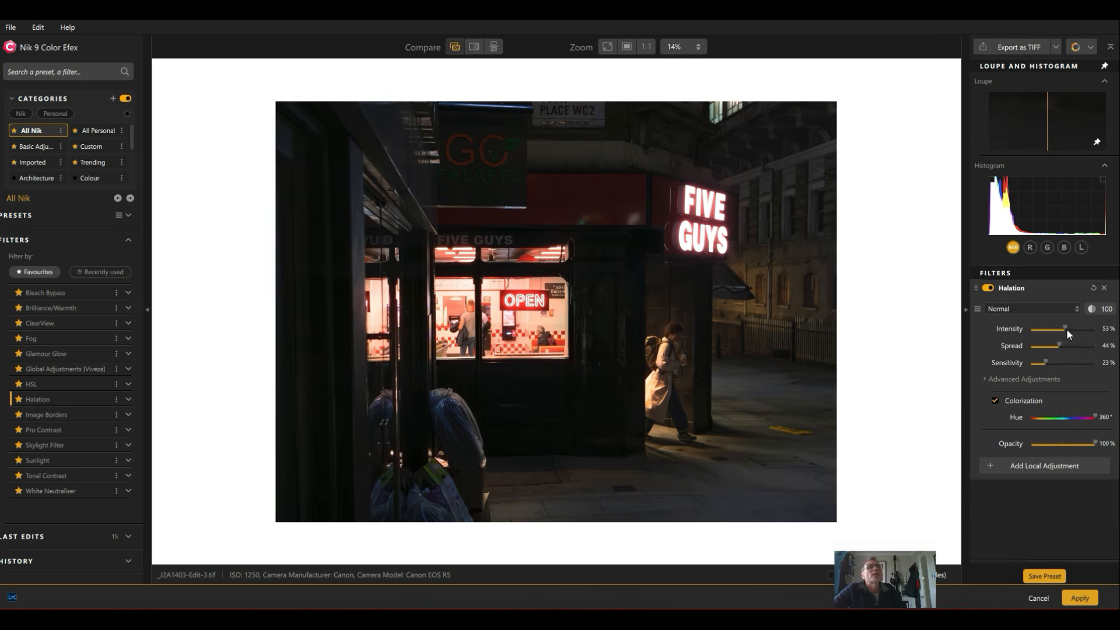
drag(1082, 330, 1060, 331)
drag(1071, 343, 1055, 343)
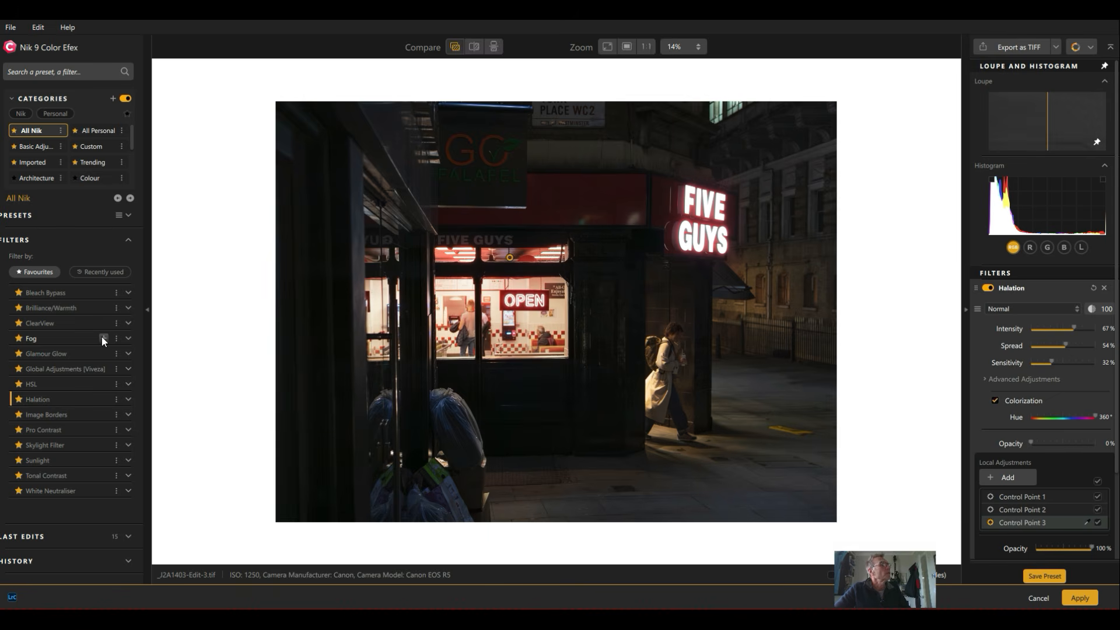
Add the Fog filter and limit it with a Depth Mask sampled on the pavement behind the pedestrian.
click(103, 337)
scroll(1079, 443, down, 3)
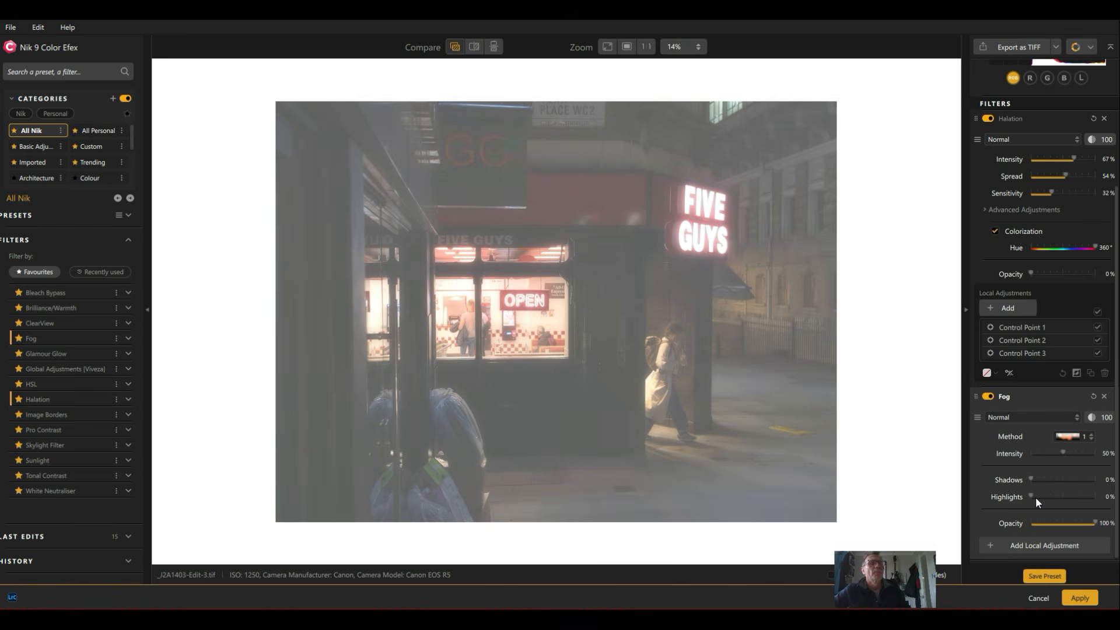
click(1023, 546)
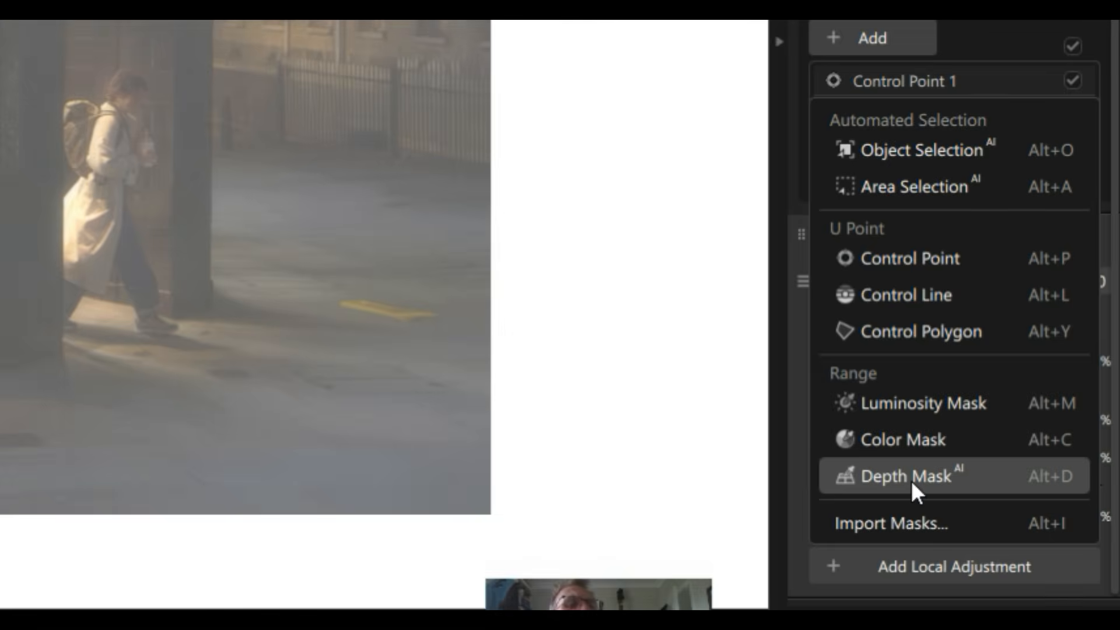
click(912, 481)
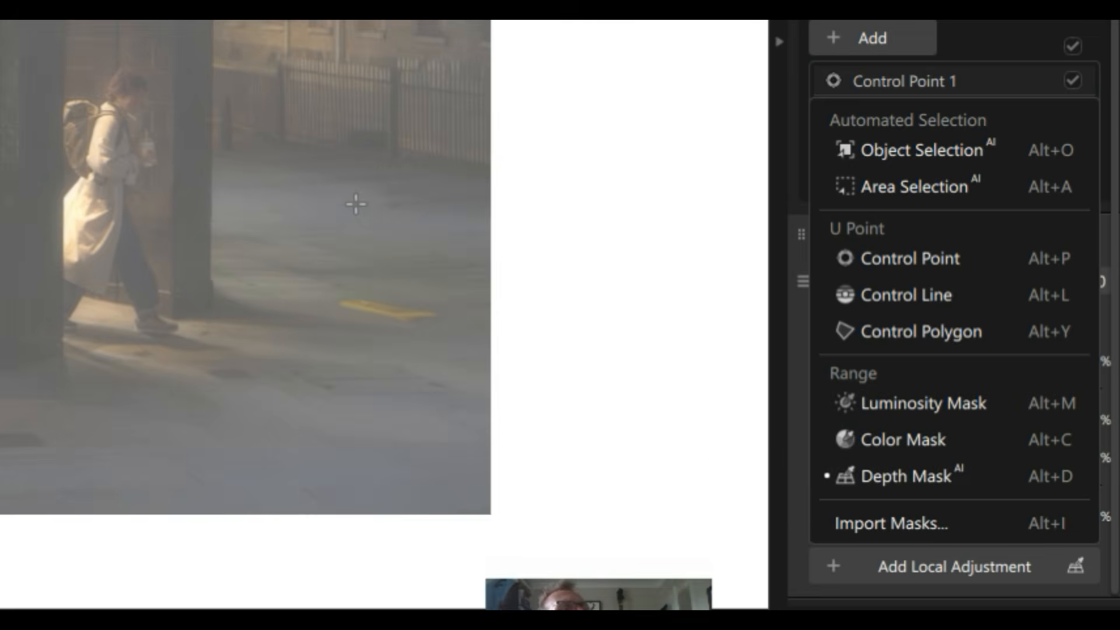
click(354, 204)
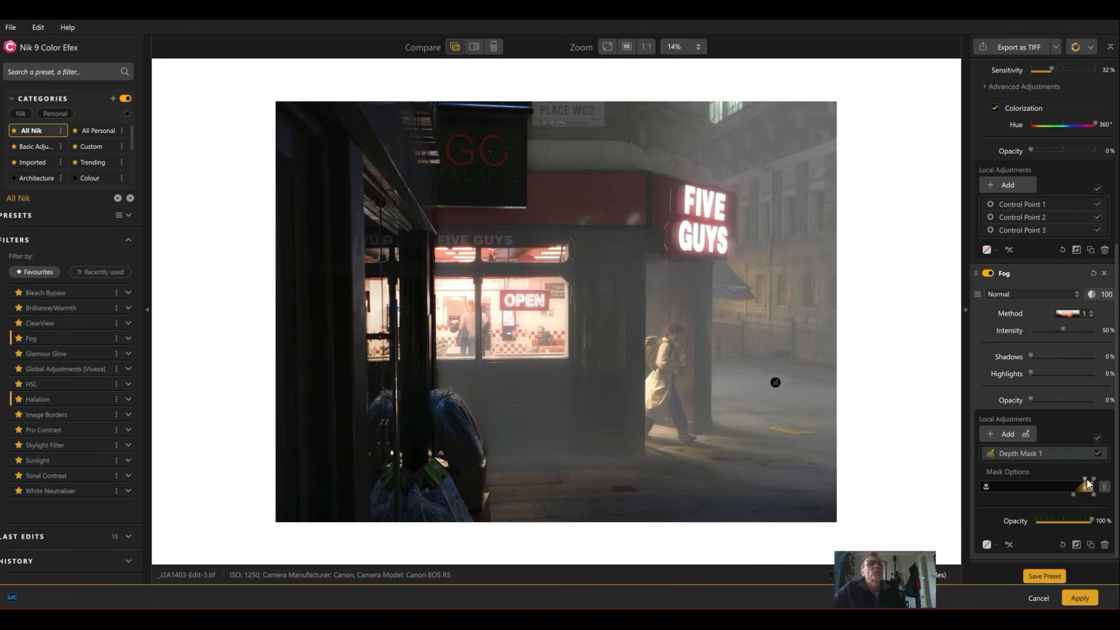
Narrow the Fog depth mask's range so the fog is limited to the most distant part of the street.
drag(1085, 480, 1076, 494)
click(1089, 482)
click(1078, 493)
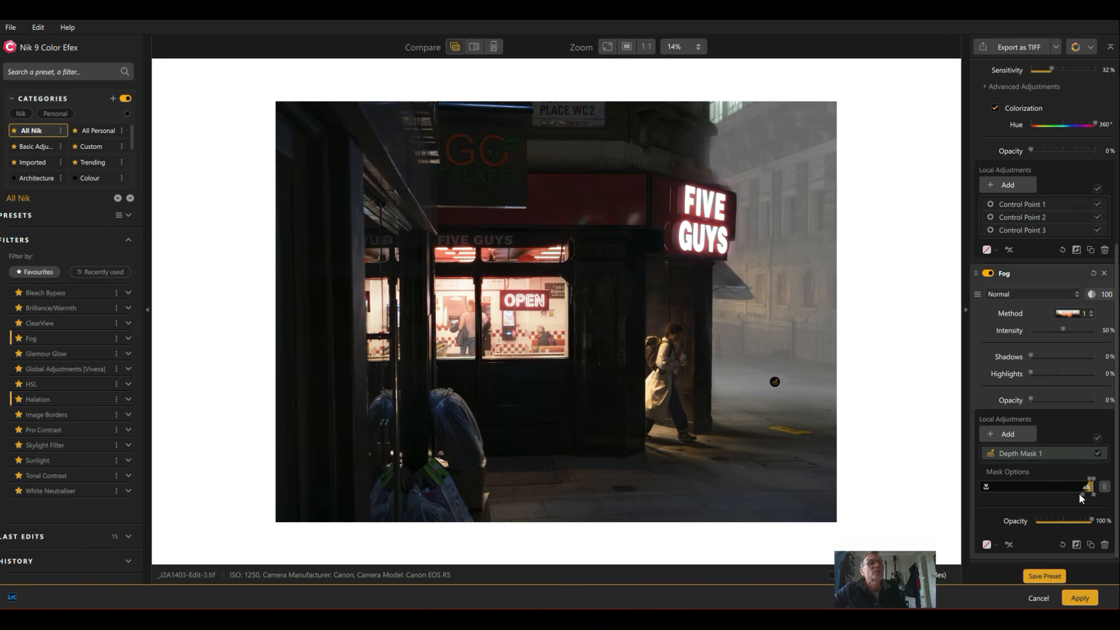
drag(1079, 494, 1077, 495)
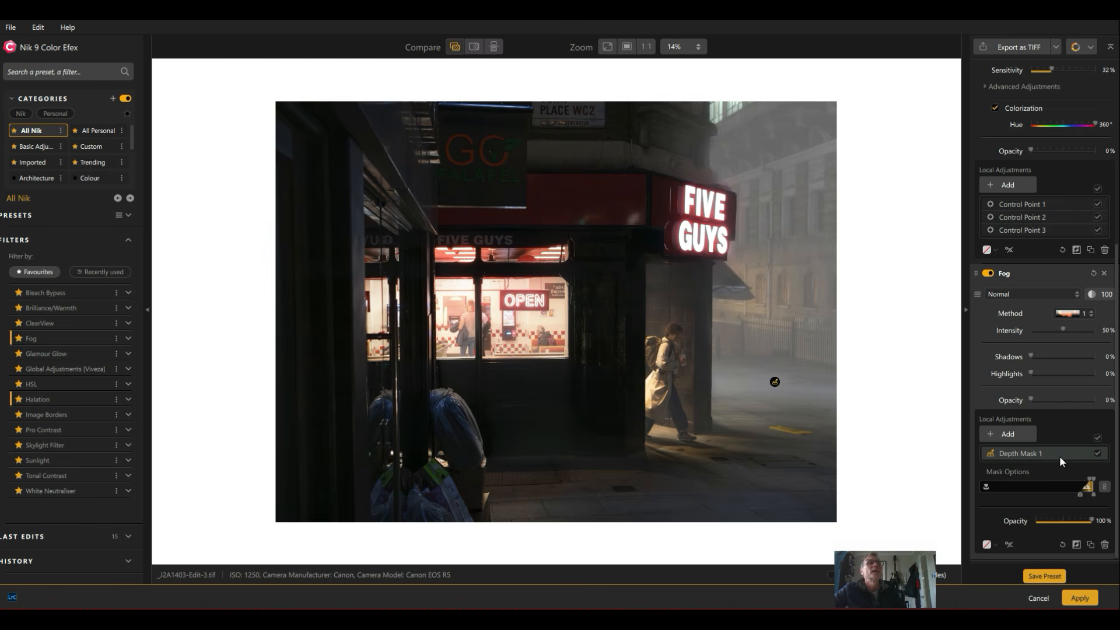
Add a Fog control point with 0% opacity on the walking pedestrian, shaped narrow and tall around the figure.
click(1007, 435)
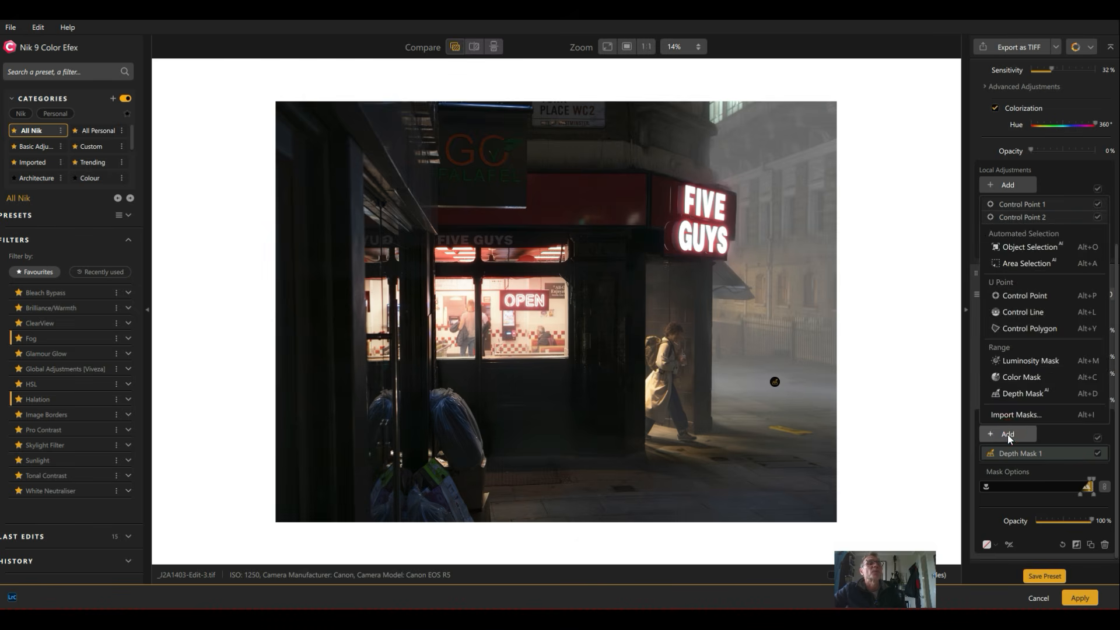
click(1006, 295)
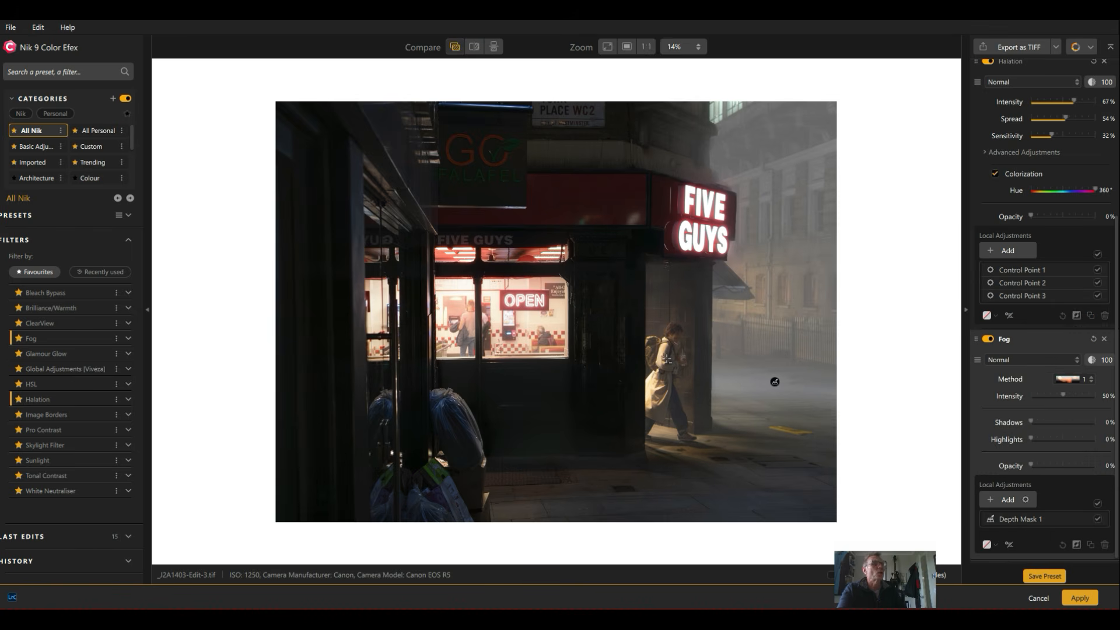
click(666, 359)
drag(736, 359, 700, 358)
drag(666, 288, 665, 269)
drag(666, 359, 667, 366)
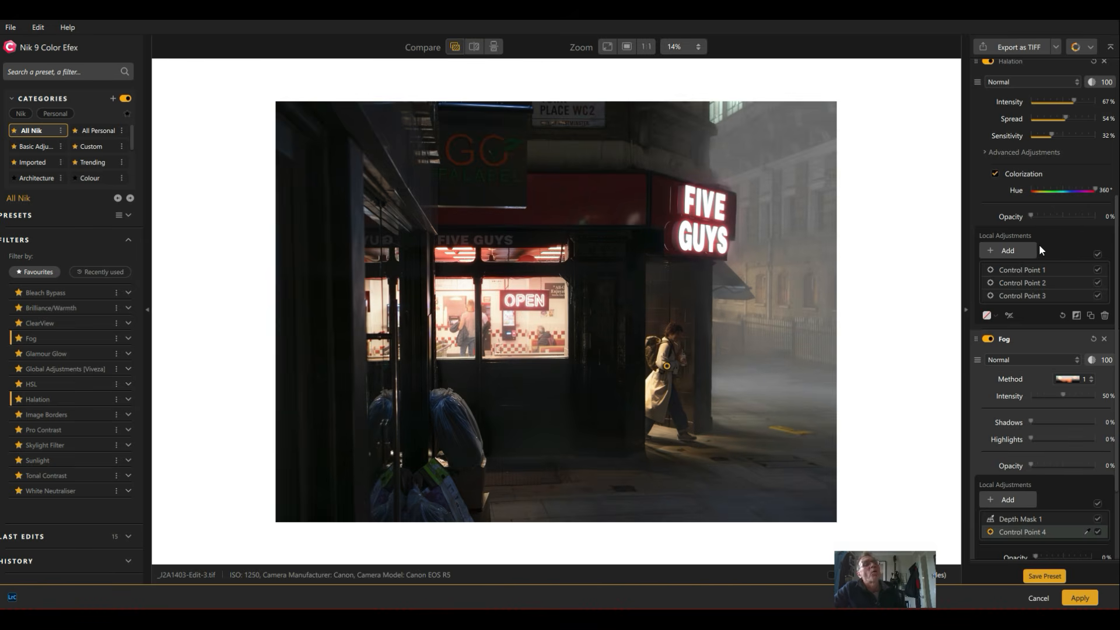
click(897, 388)
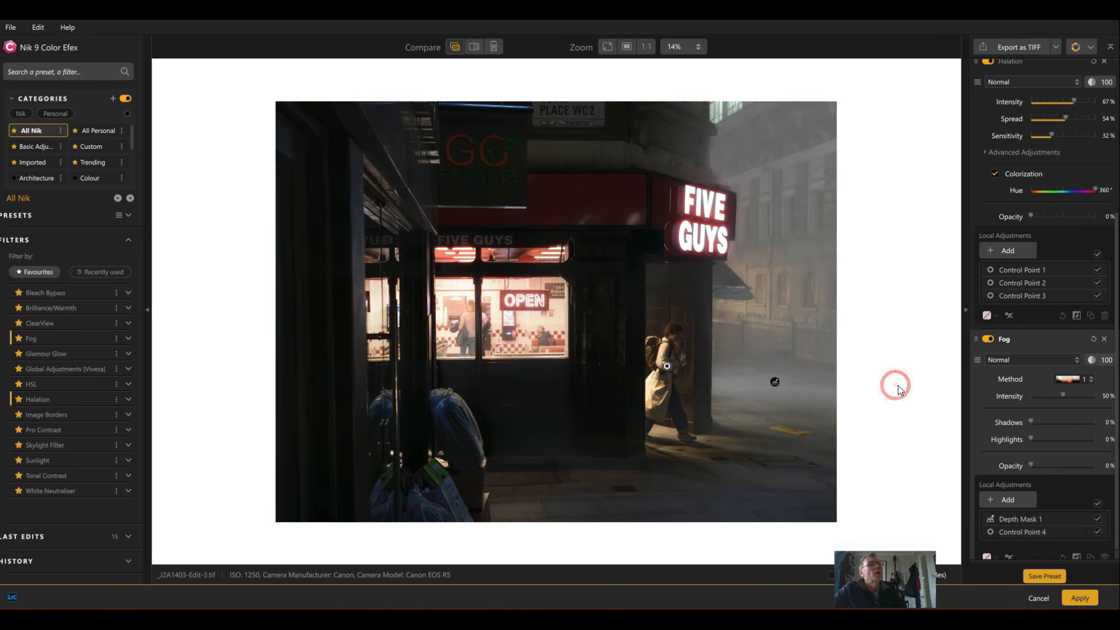